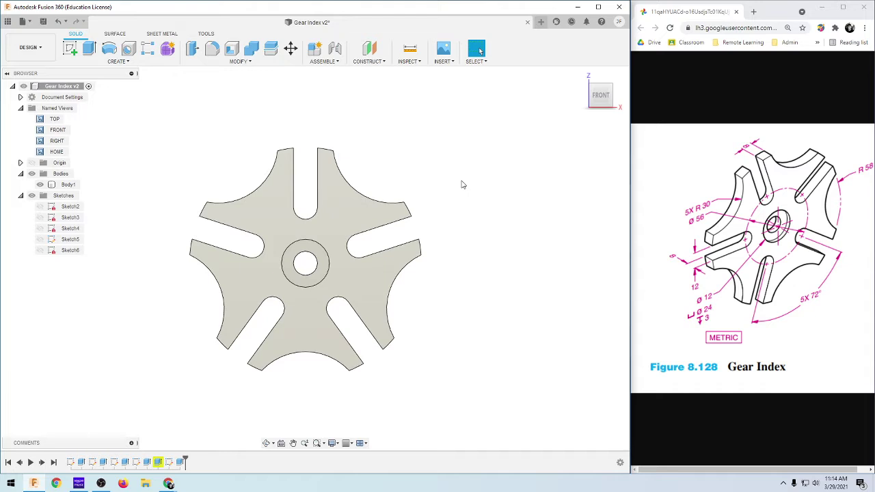
Step: Create a project with the default name New Project in the data panel
click(359, 217)
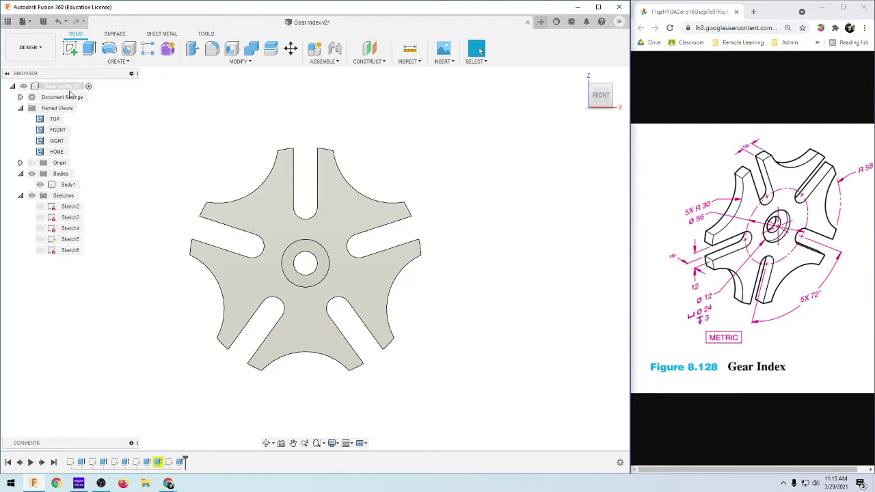
click(8, 21)
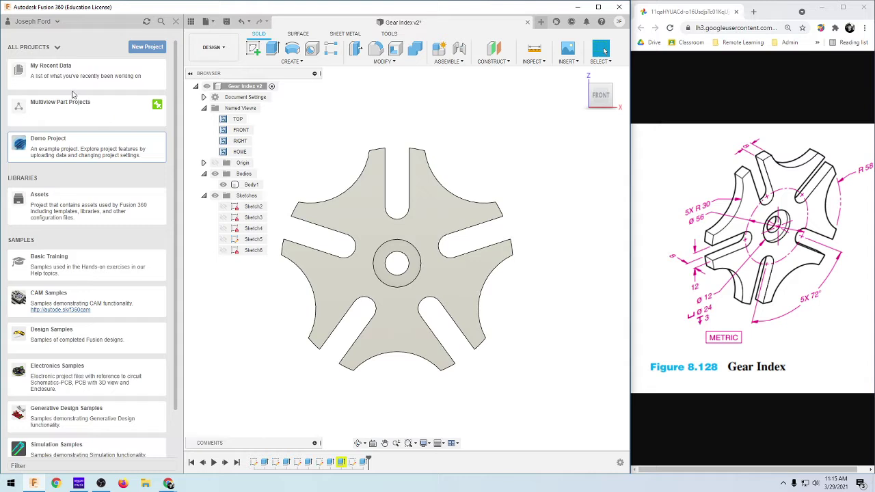
click(146, 48)
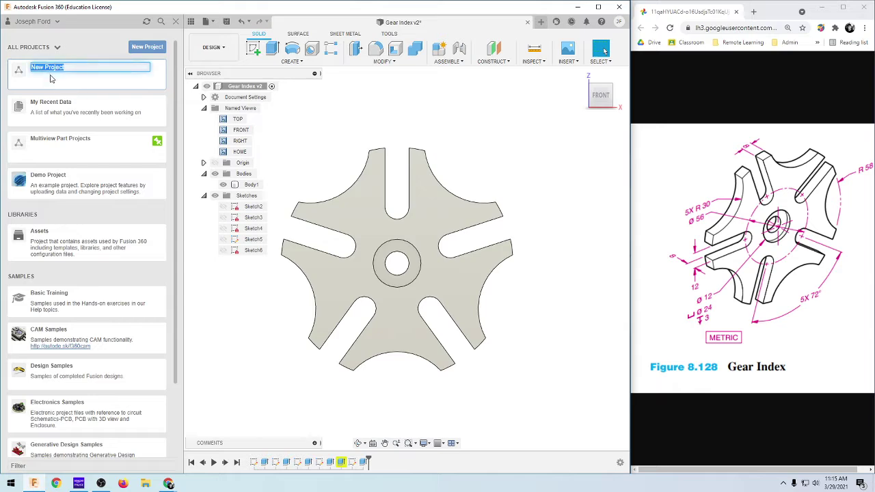
key(Return)
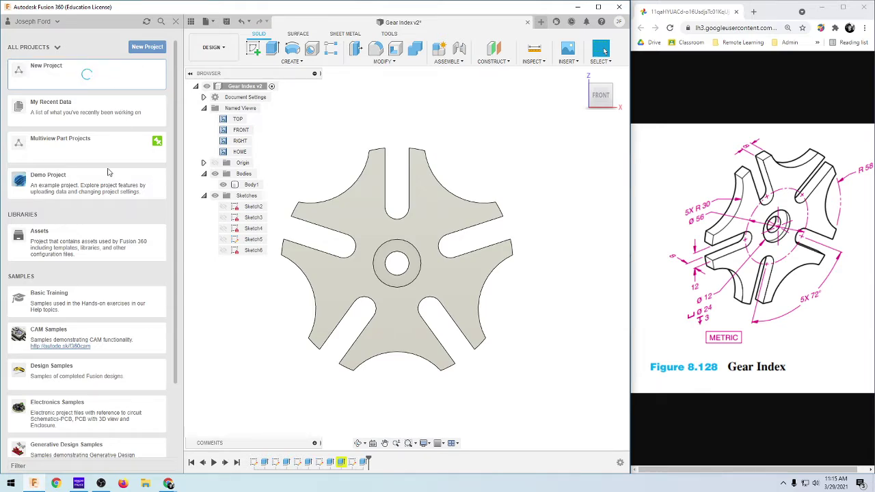
scroll(83, 169, up, 3)
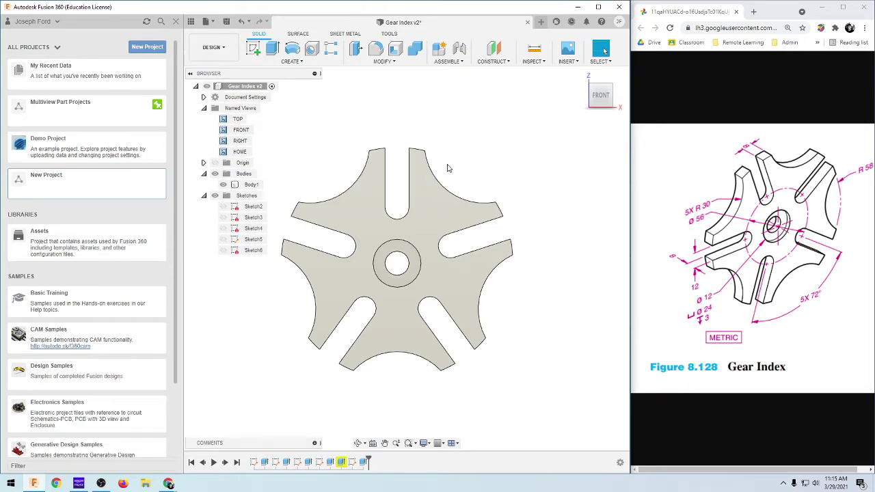
click(176, 25)
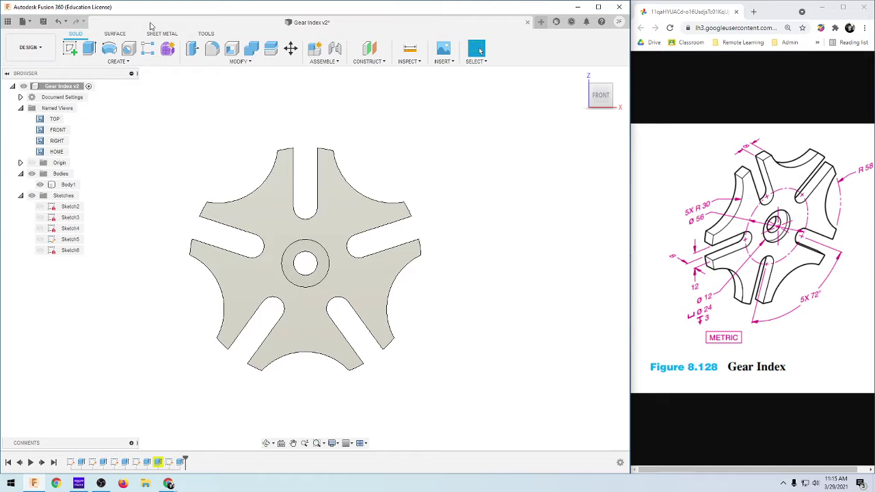
Step: Start a new design, view the projects available as save locations, and close the design without saving
click(24, 23)
click(31, 35)
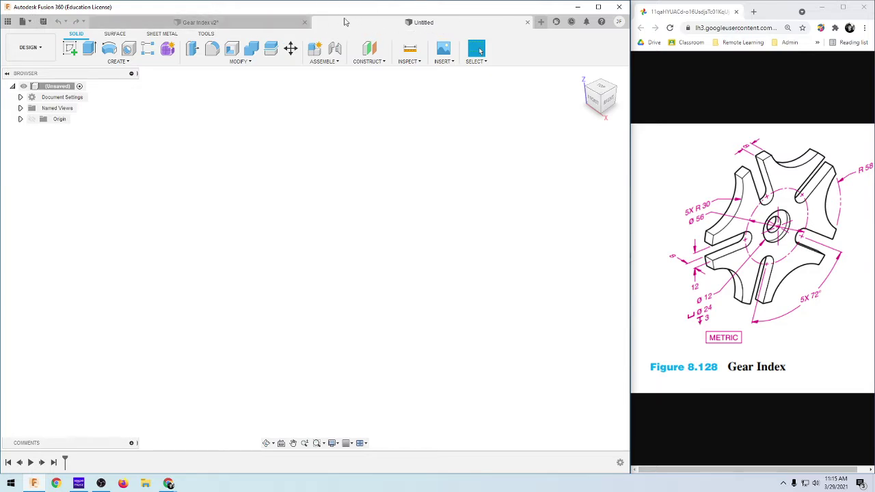
click(44, 21)
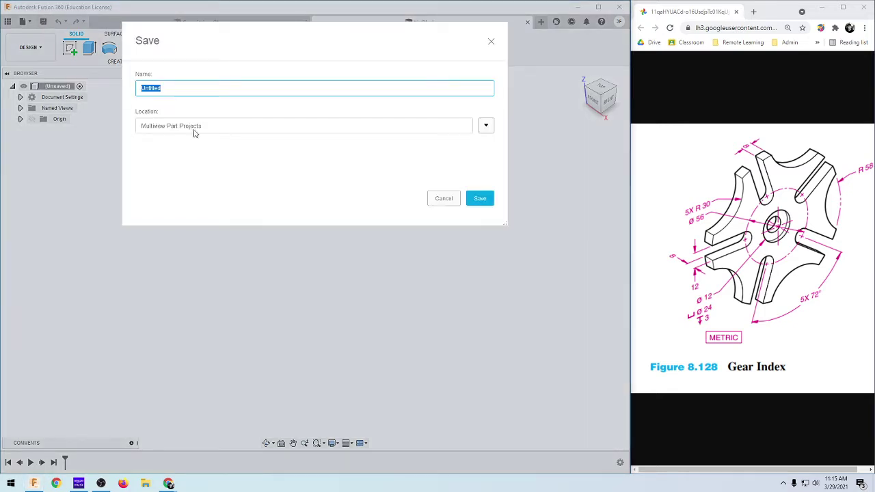
click(485, 125)
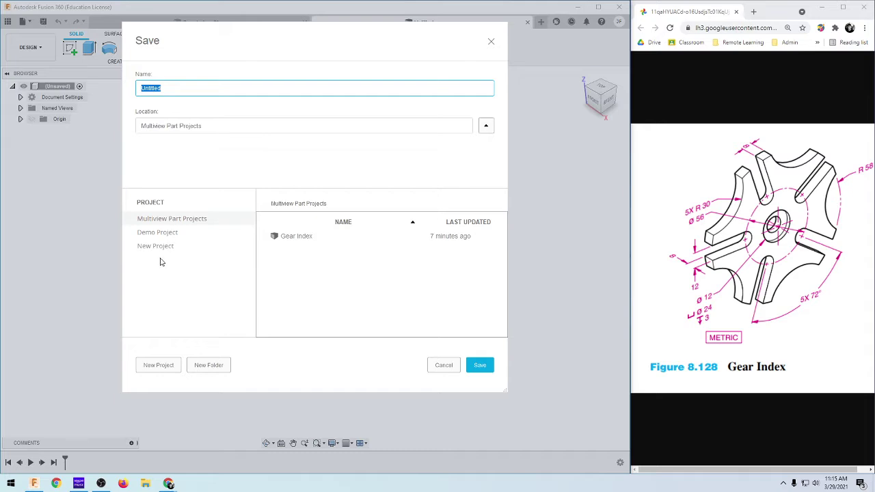
click(450, 368)
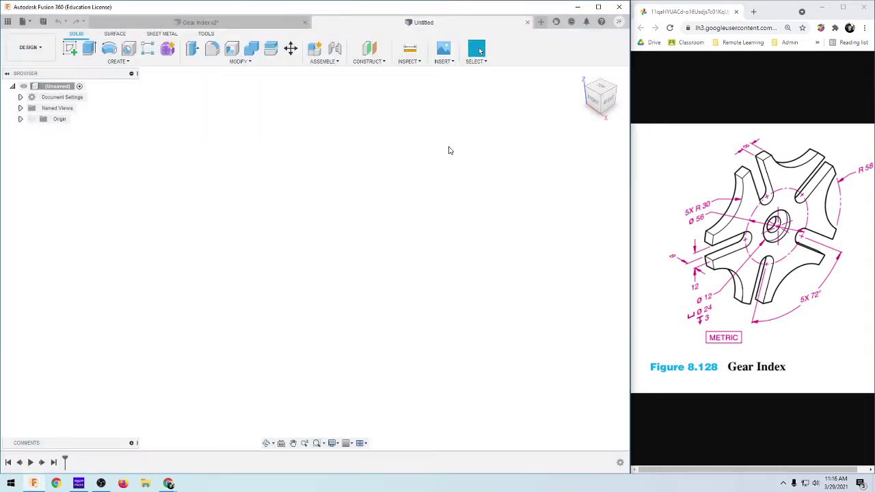
click(527, 23)
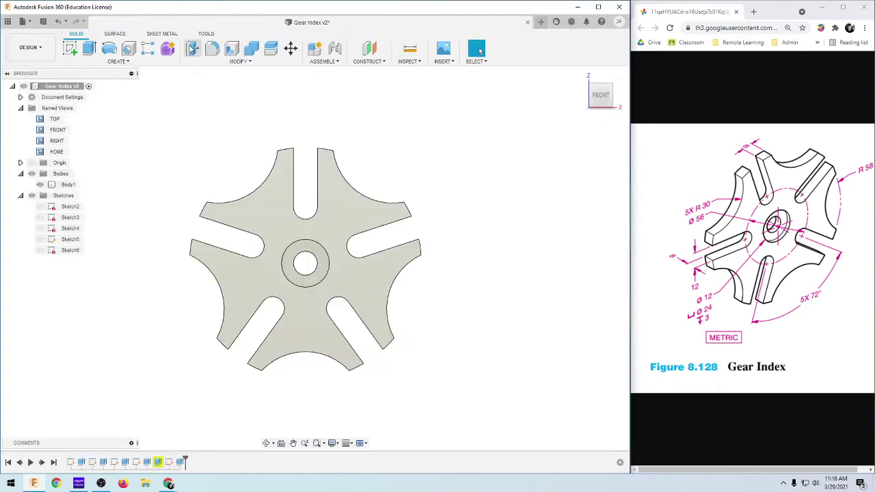
Step: Archive the project called New Project from the project list and close the data panel
click(7, 21)
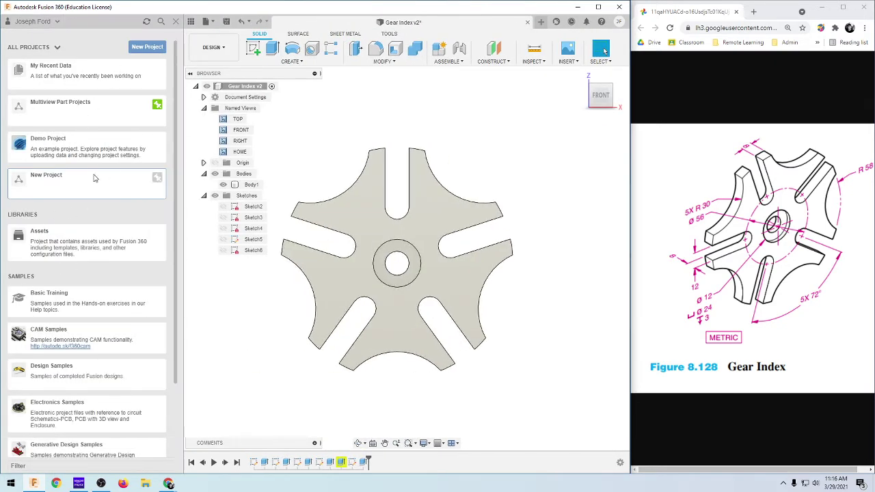
scroll(62, 359, down, 3)
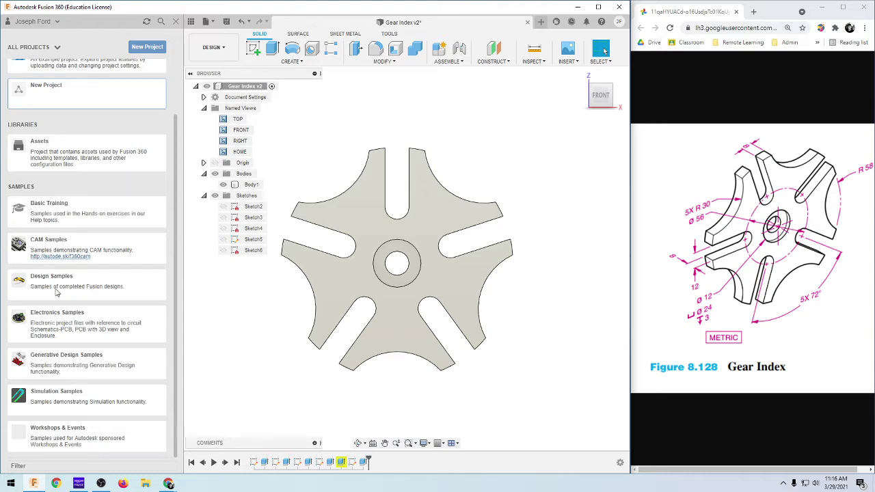
scroll(62, 281, up, 3)
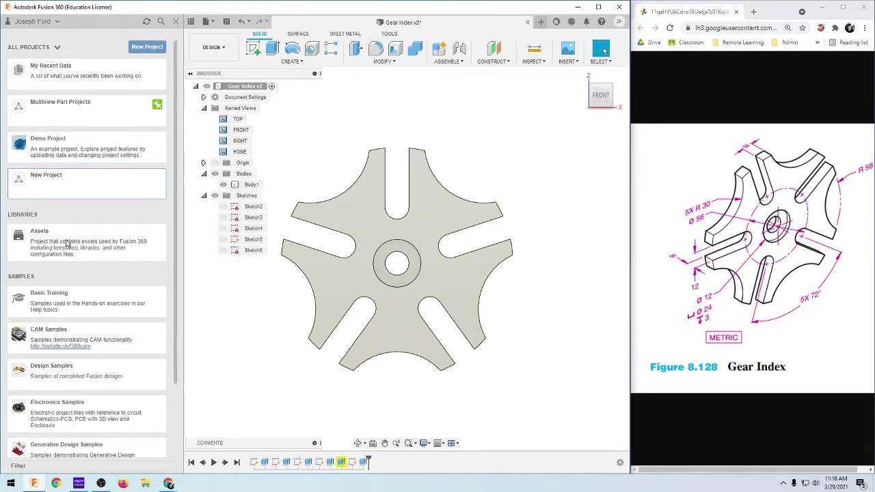
right_click(95, 195)
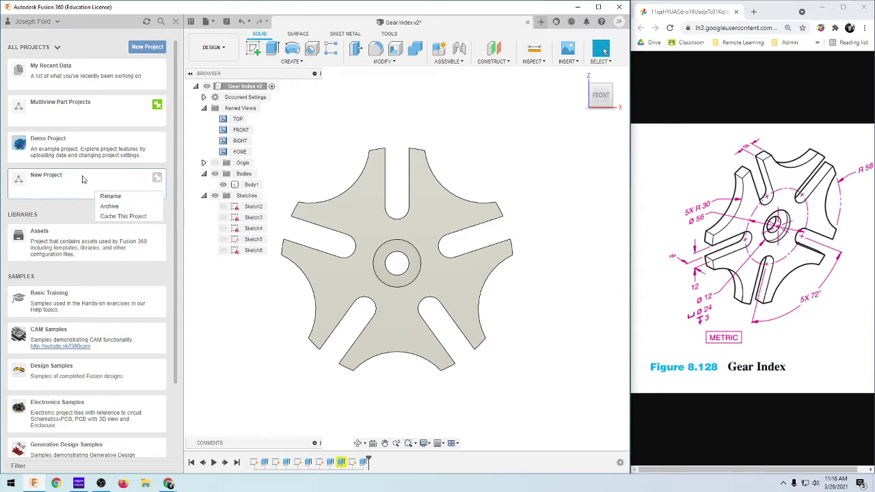
click(108, 207)
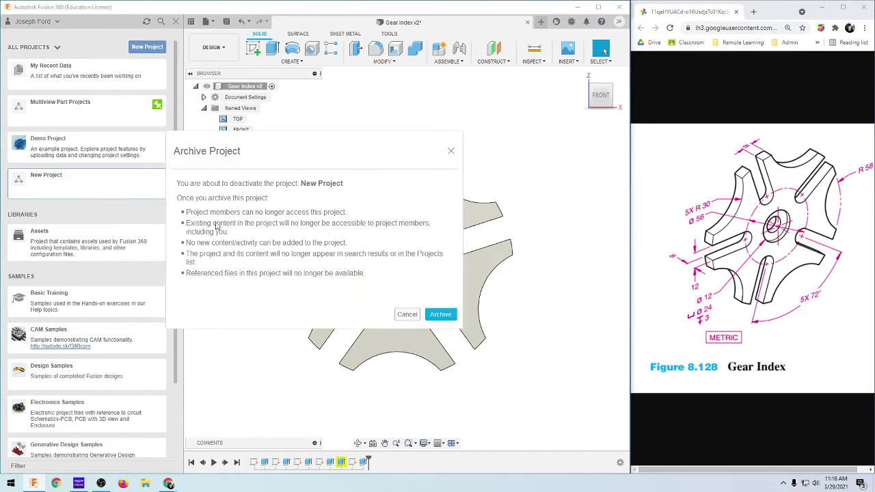
click(437, 316)
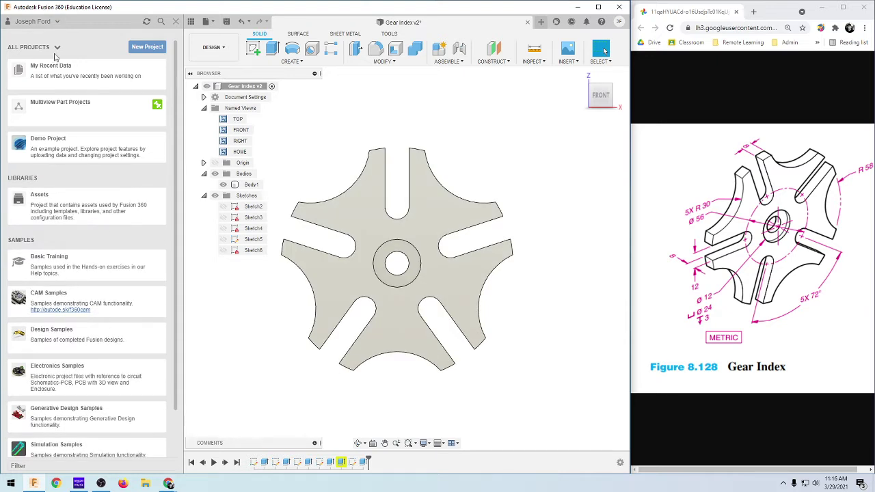
click(177, 23)
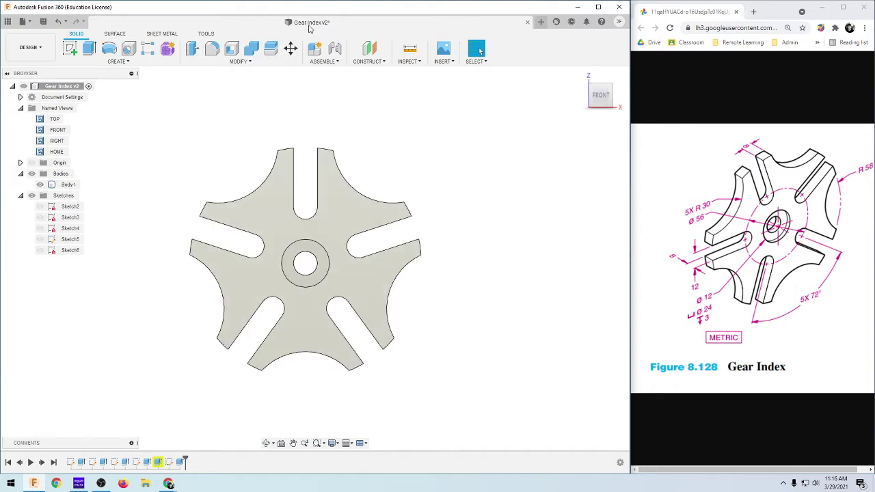
click(27, 24)
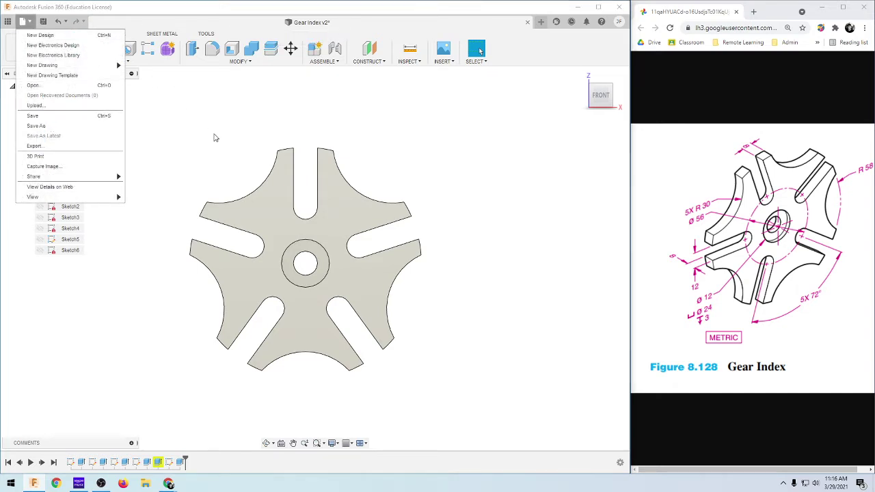
click(262, 130)
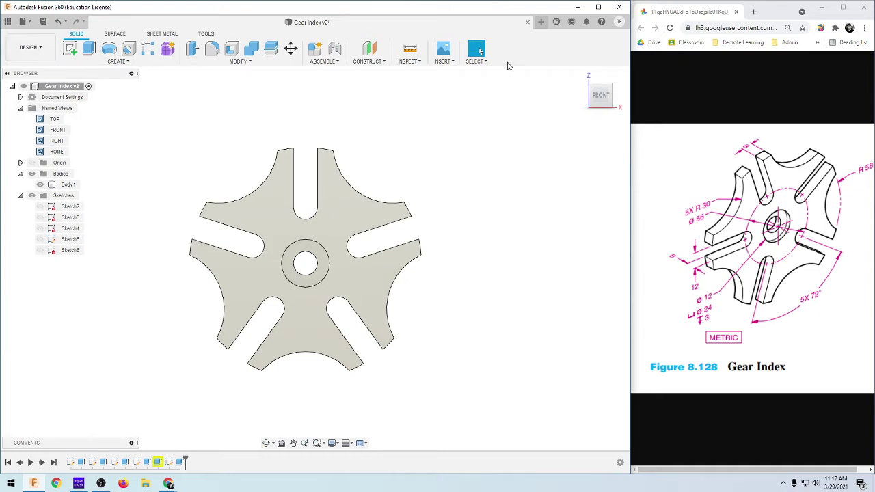
Step: Switch to the Generative Design workspace, accept the cloud credits notice, and inspect the gear model from several angles
click(44, 52)
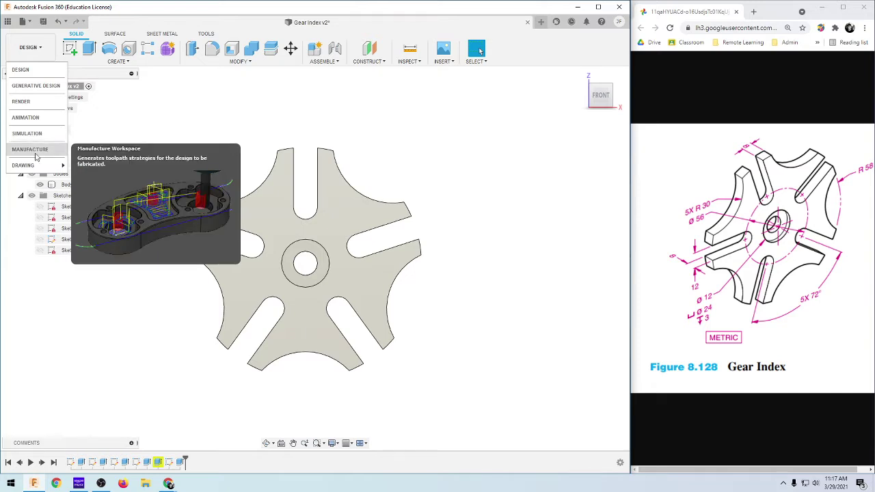
mouse_move(40, 165)
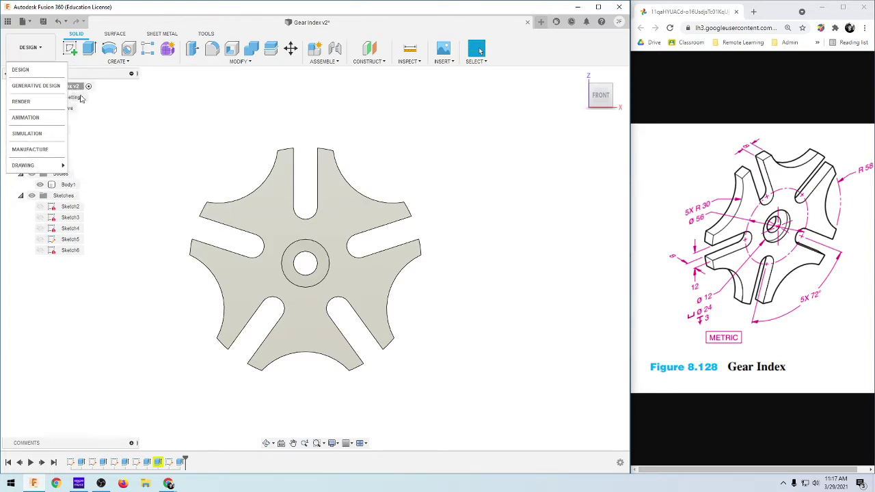
click(38, 87)
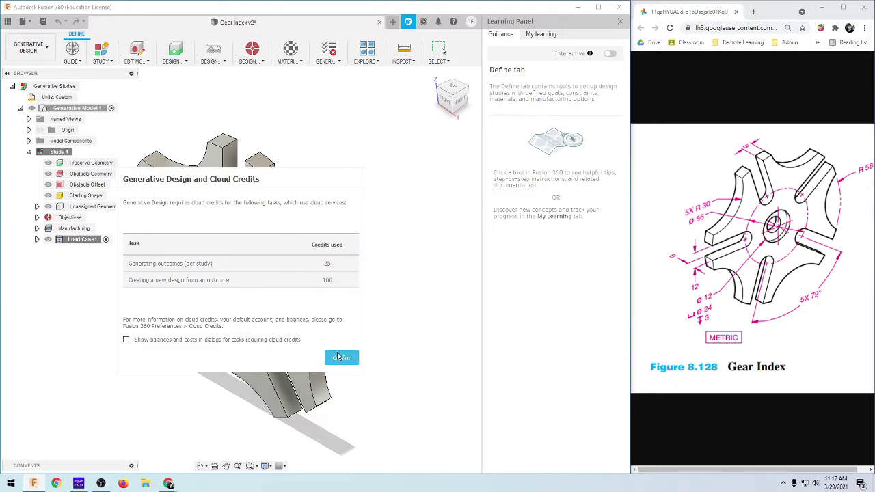
click(342, 359)
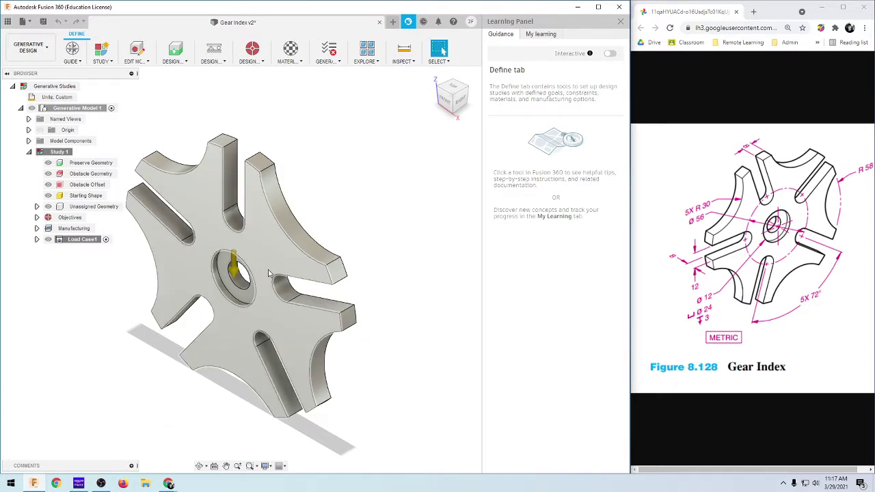
shift+middle_drag(144, 309, 442, 50)
shift+middle_drag(172, 241, 131, 283)
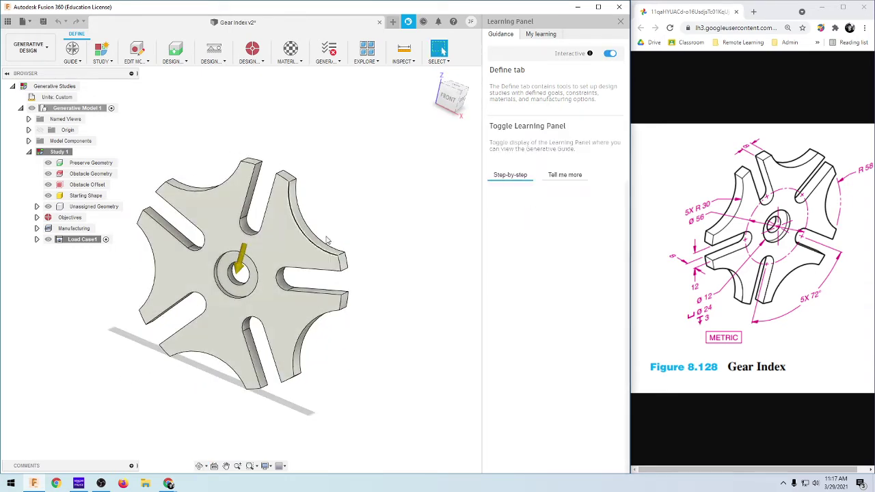
shift+middle_drag(366, 313, 205, 117)
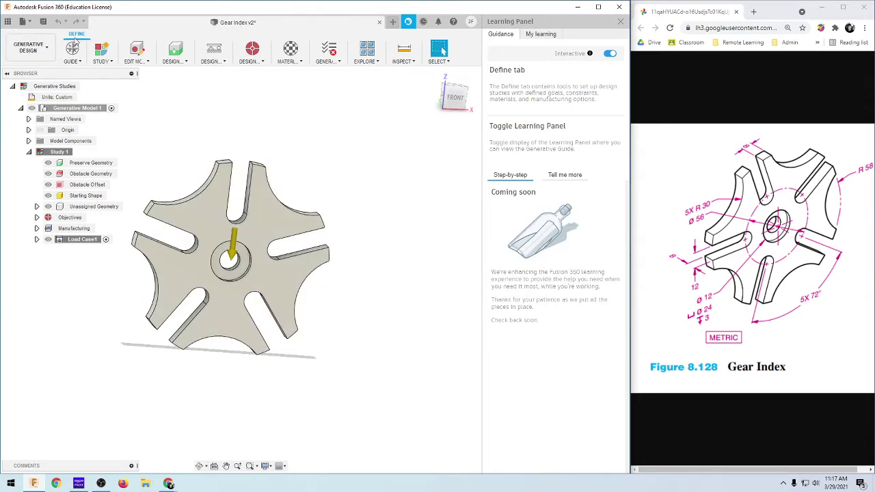
Step: Return to the Design workspace and show the gear in the front view
click(28, 47)
click(48, 74)
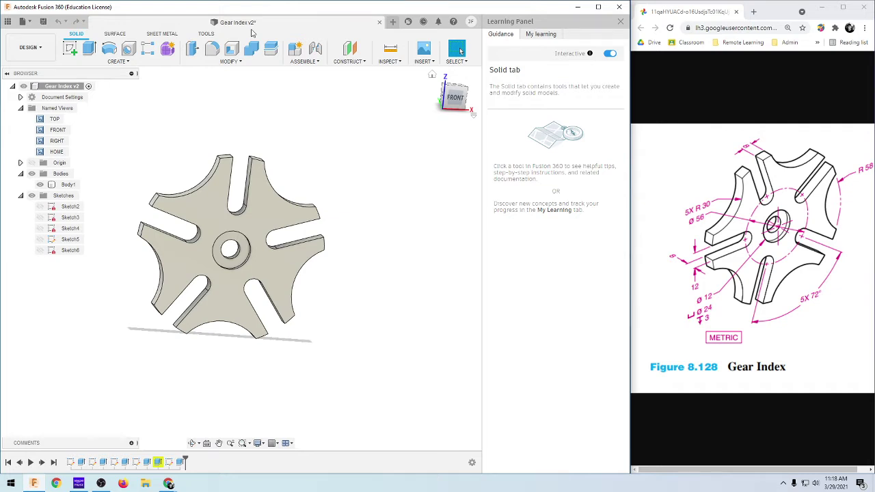
click(457, 98)
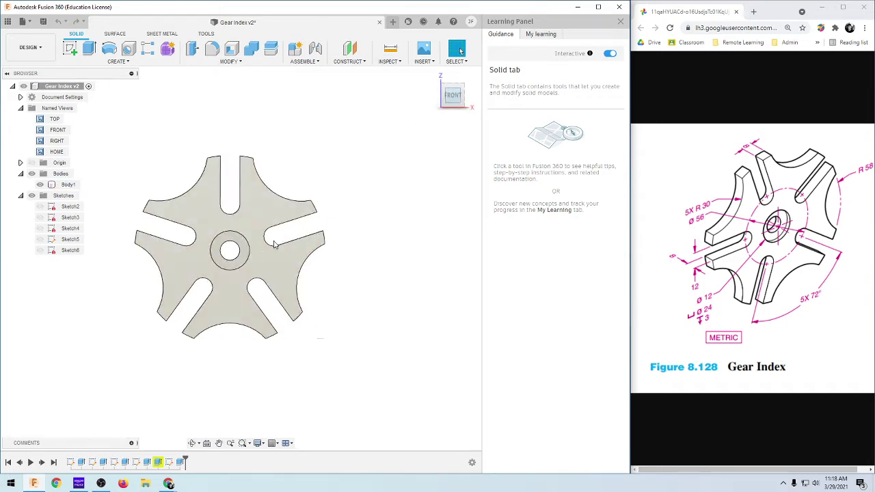
Step: Examine the gear index model from the front and from an angled view at different zoom levels
scroll(137, 172, down, 2)
scroll(137, 176, up, 1)
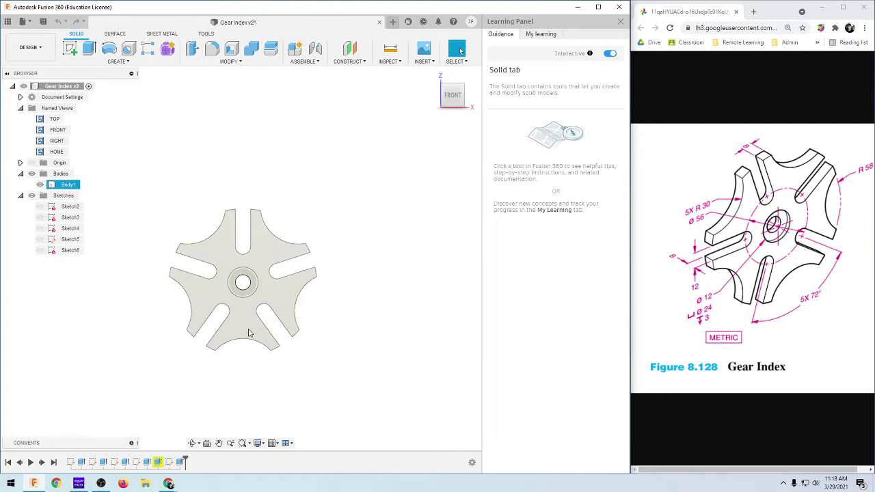
scroll(248, 342, down, 2)
scroll(248, 363, up, 2)
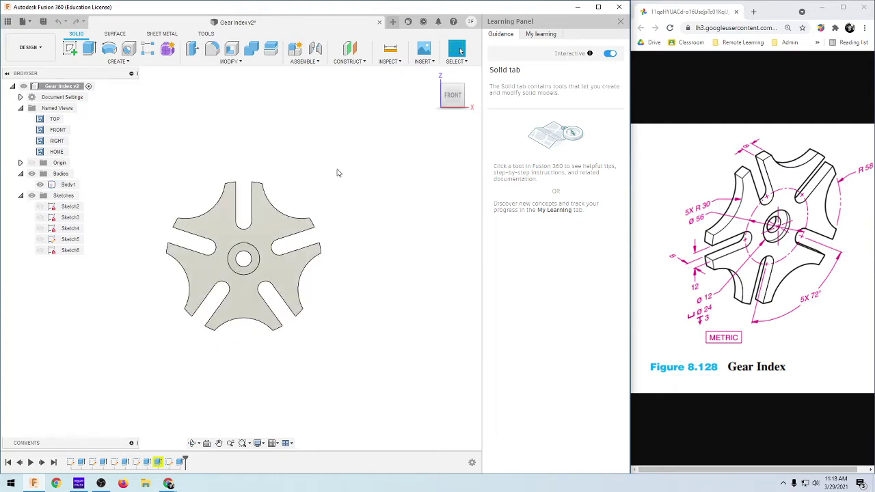
shift+middle_drag(308, 214, 371, 299)
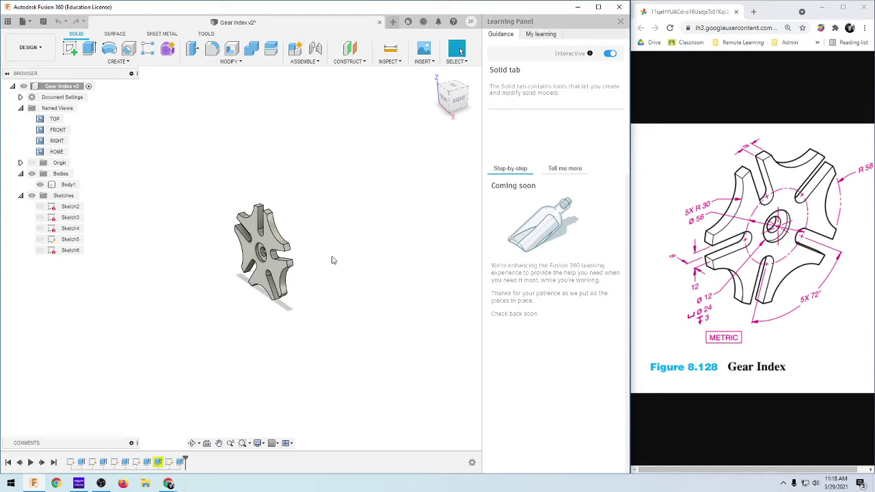
scroll(330, 254, up, 4)
click(191, 291)
scroll(188, 292, down, 2)
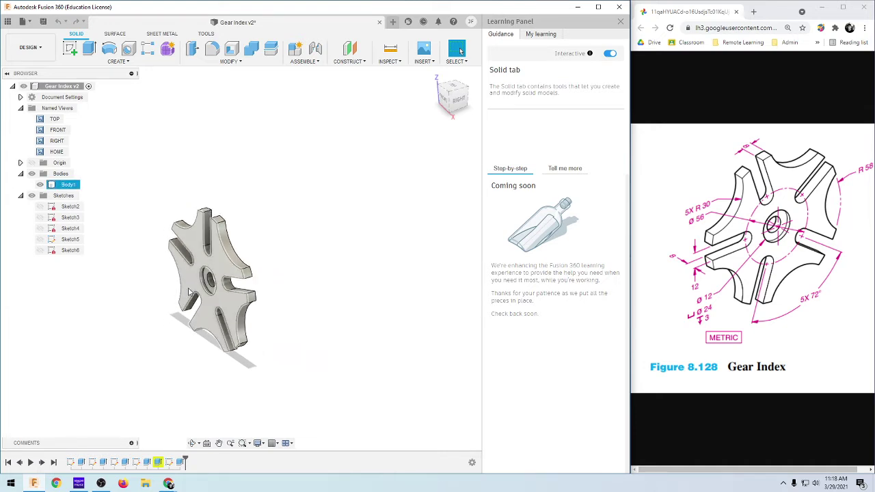
scroll(194, 328, down, 6)
scroll(298, 252, up, 3)
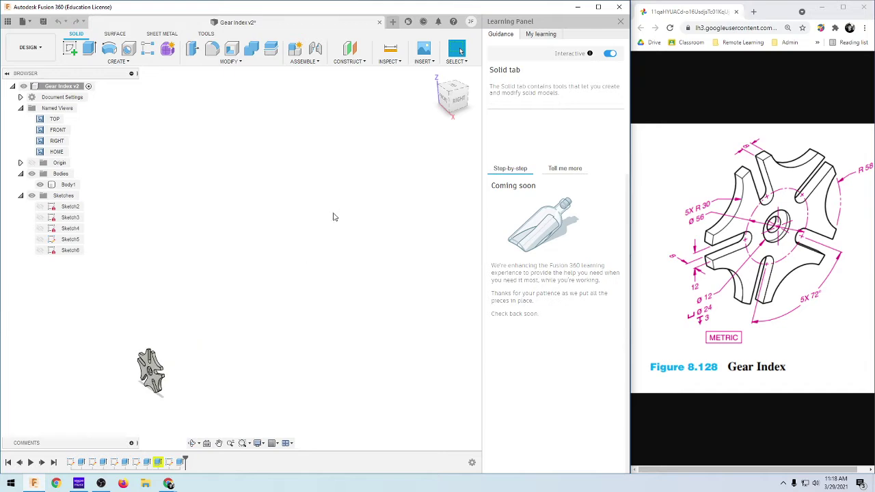
scroll(375, 166, up, 3)
scroll(288, 265, down, 4)
scroll(224, 267, up, 2)
scroll(87, 350, down, 4)
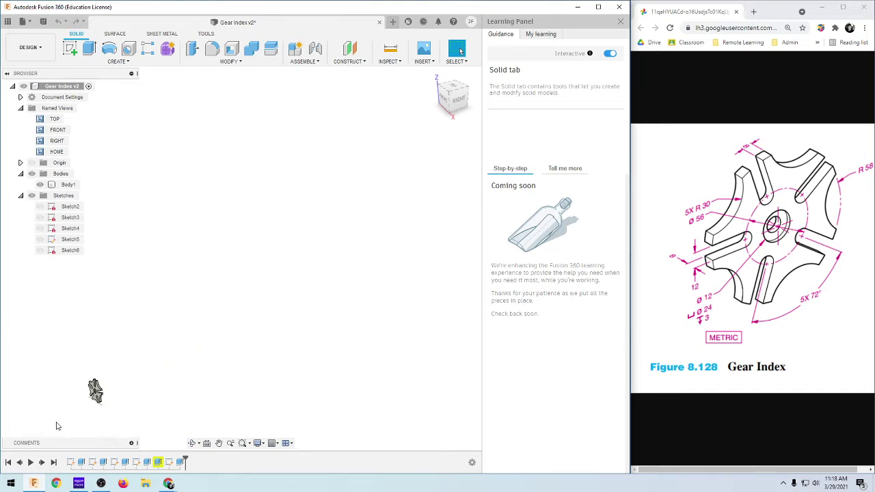
scroll(57, 426, down, 1)
scroll(42, 426, up, 3)
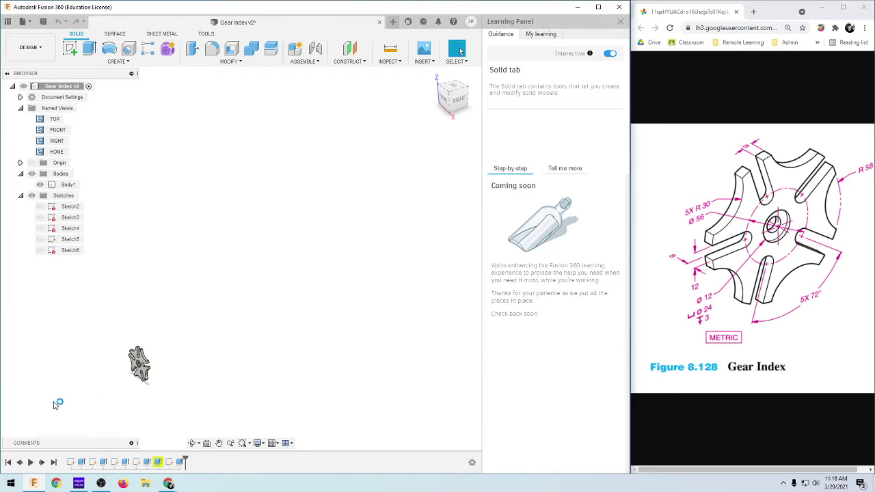
Step: Fit the whole gear in view and inspect its front, left and back sides, ending on the front view
key(F6)
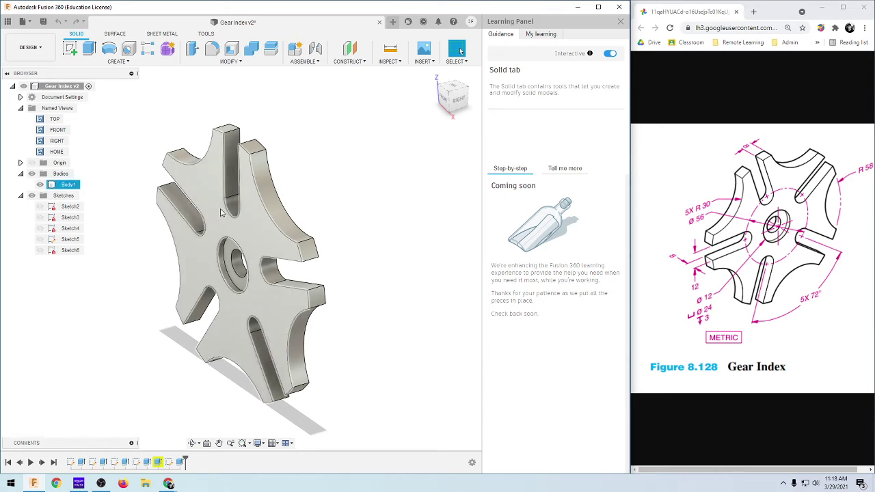
click(232, 236)
click(348, 214)
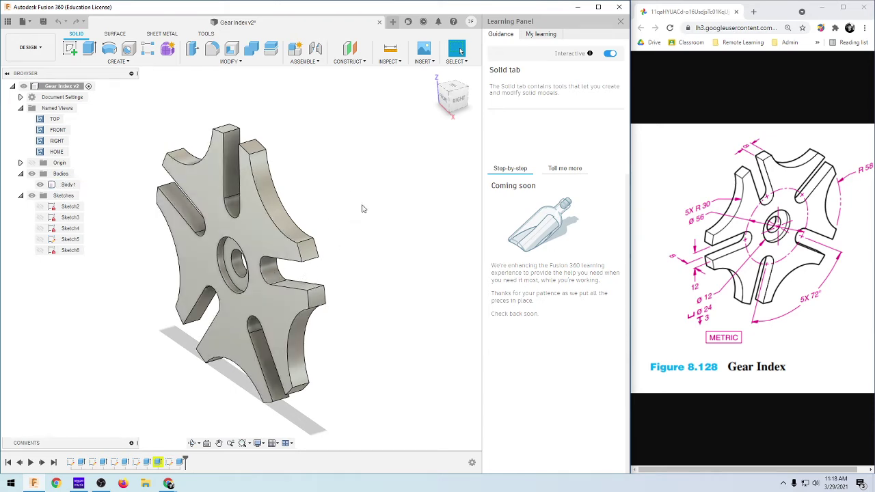
click(443, 101)
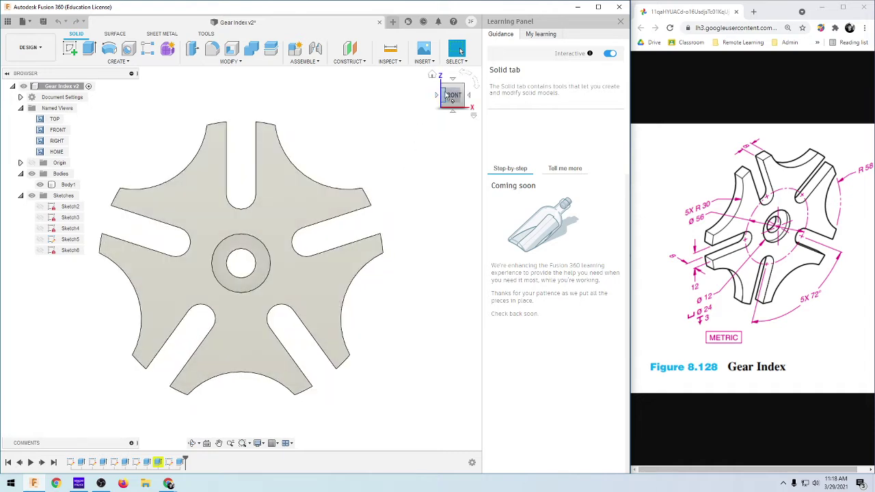
click(436, 98)
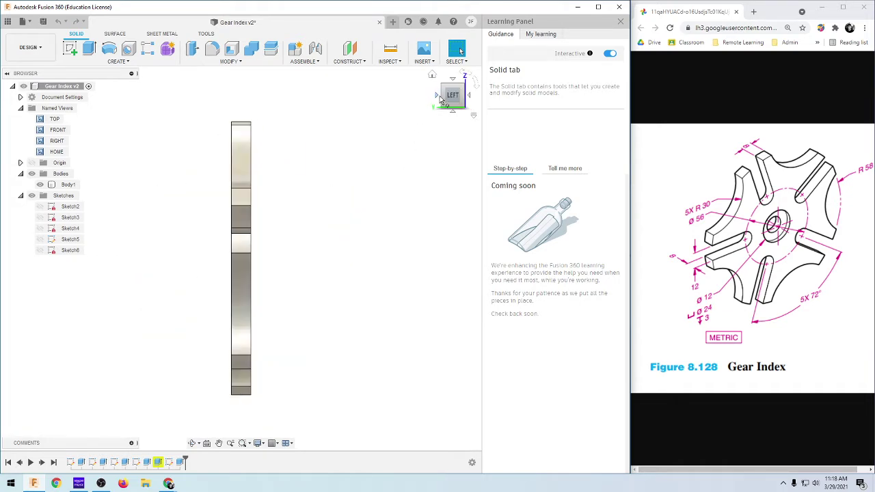
click(436, 98)
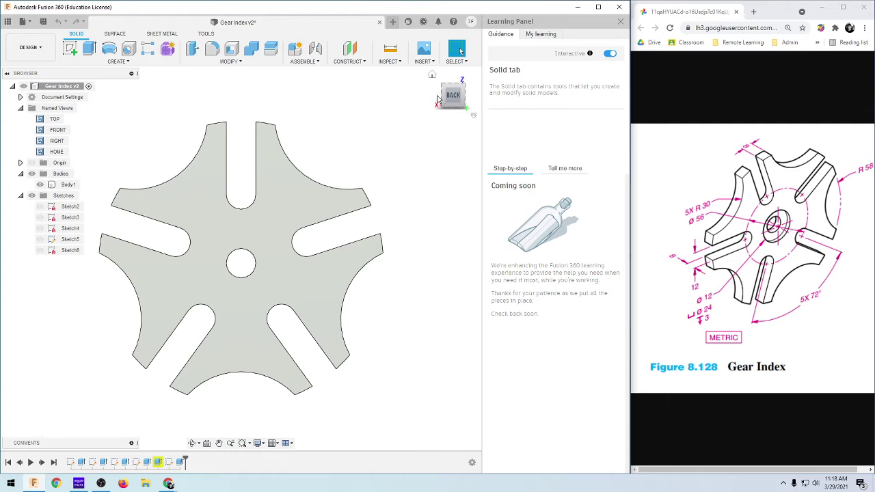
click(438, 100)
click(438, 99)
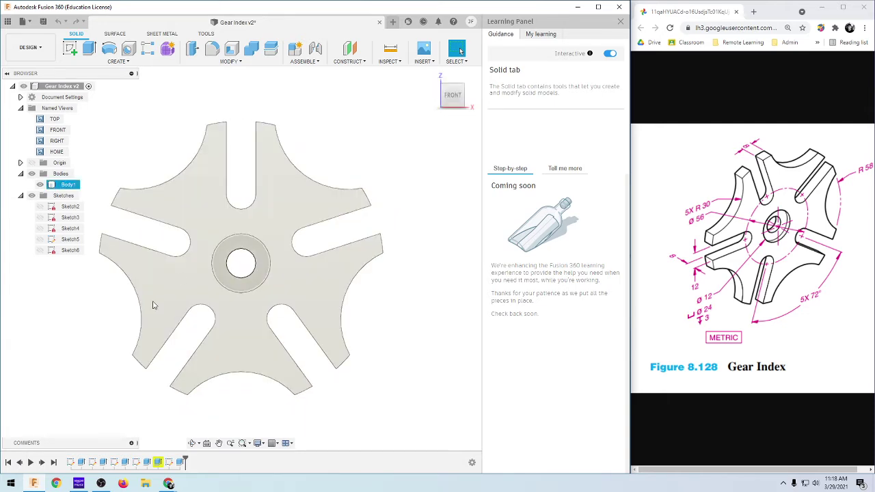
Step: Examine the front view of the gear up close and from farther away
scroll(77, 343, down, 3)
scroll(69, 342, up, 5)
scroll(189, 317, down, 4)
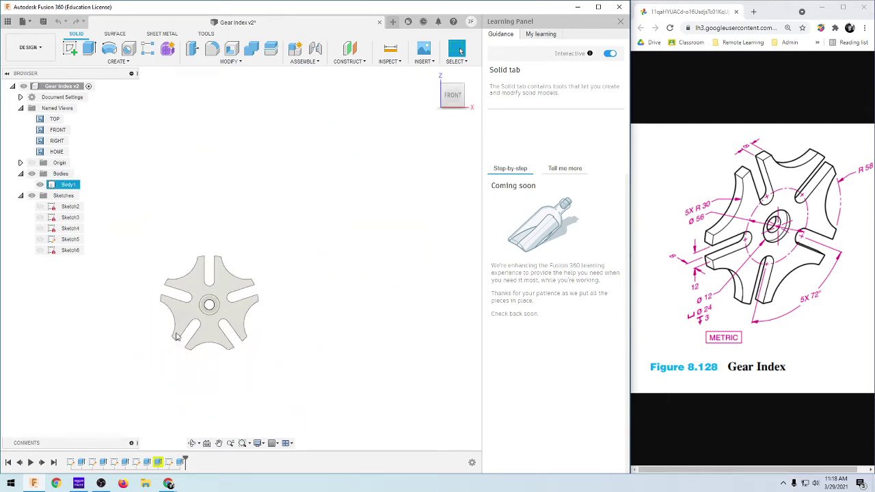
scroll(212, 339, up, 1)
scroll(206, 376, up, 2)
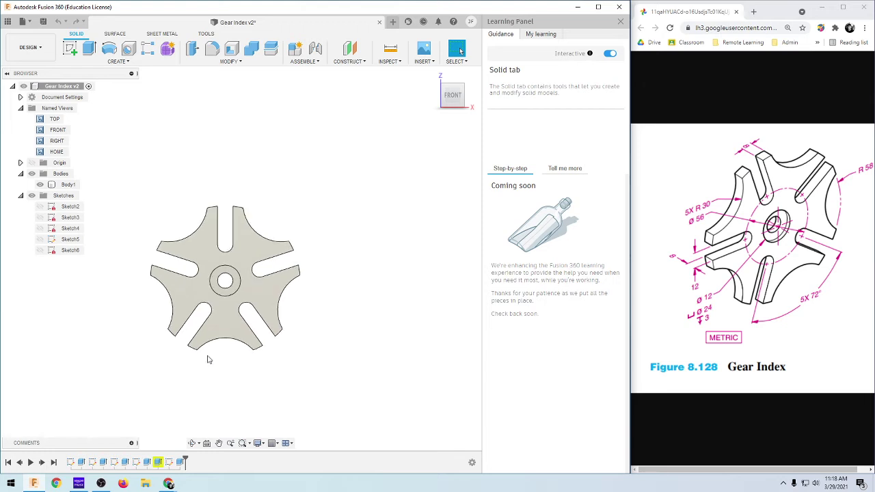
scroll(205, 340, up, 3)
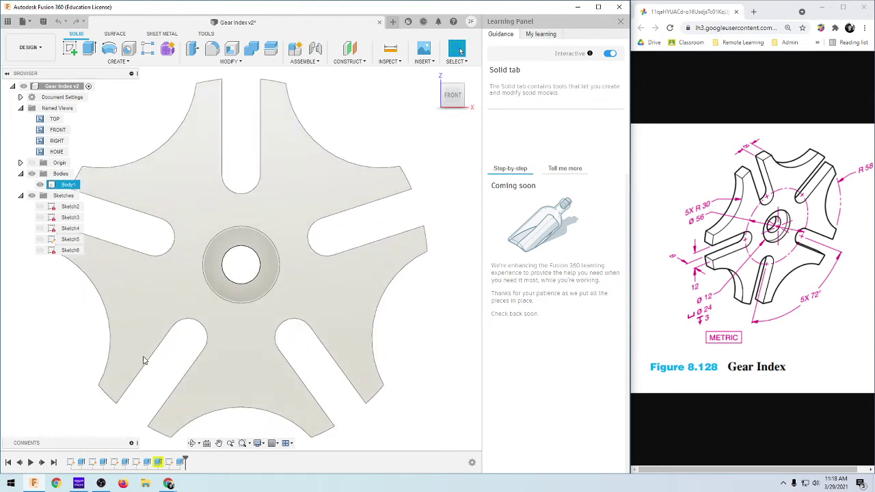
scroll(141, 365, down, 3)
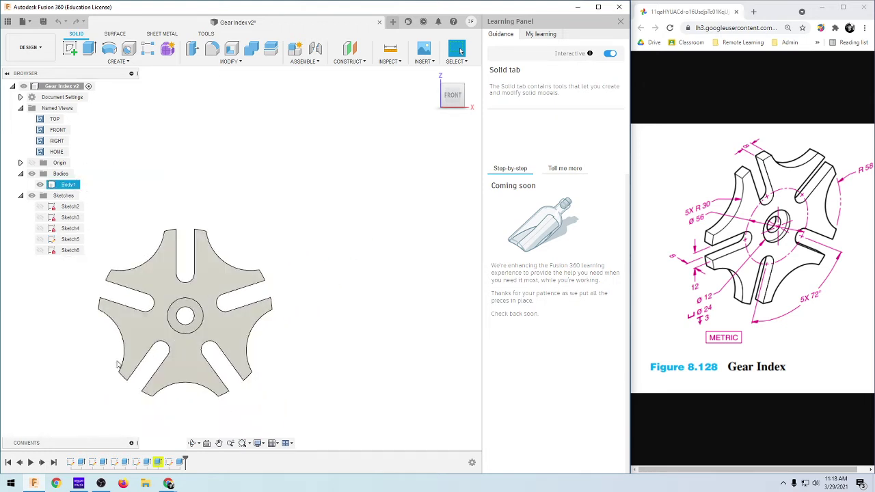
Step: Collapse the Named Views and Sketches folders in the browser tree
click(20, 108)
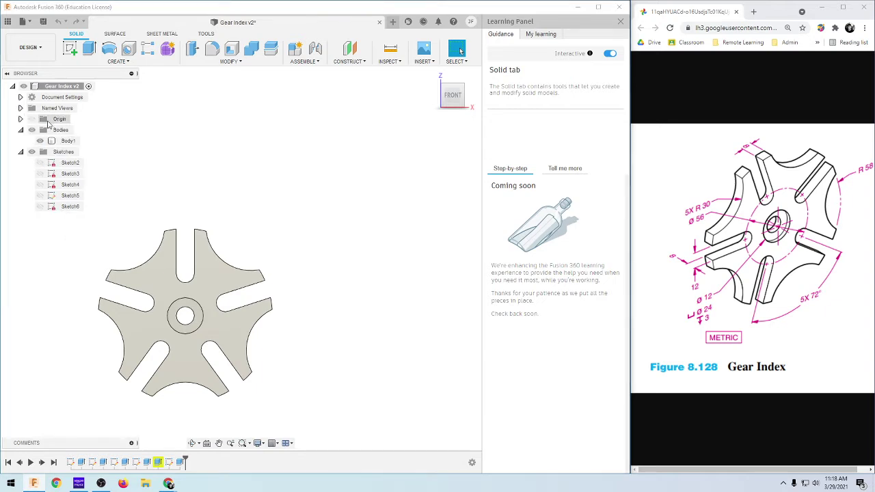
click(21, 152)
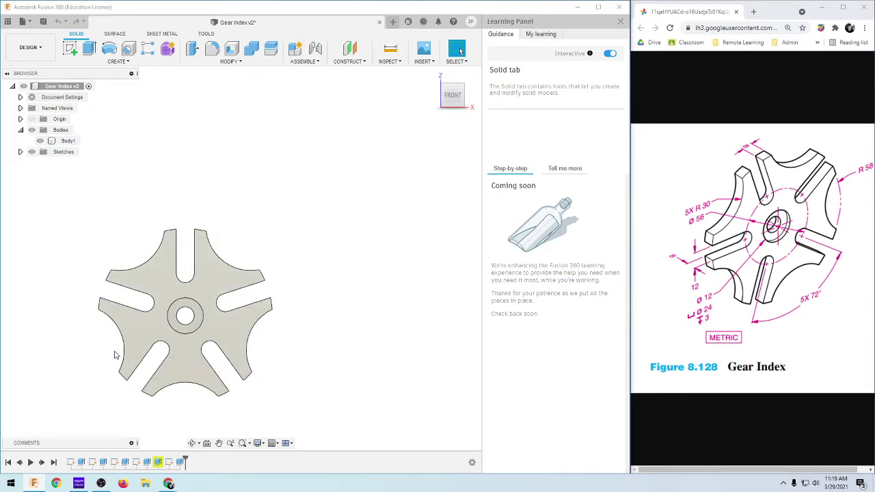
scroll(114, 356, down, 2)
scroll(86, 370, up, 4)
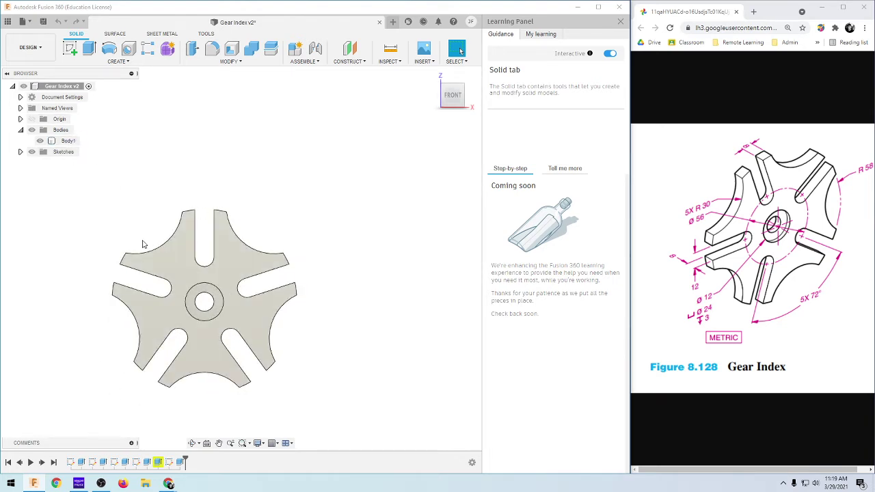
Step: Expand Document Settings and change the design's active unit type to Inch
click(20, 97)
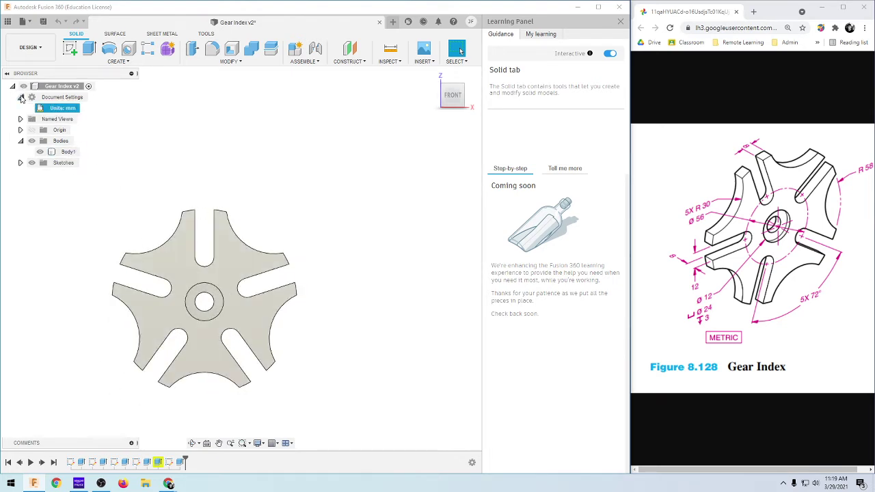
mouse_move(60, 111)
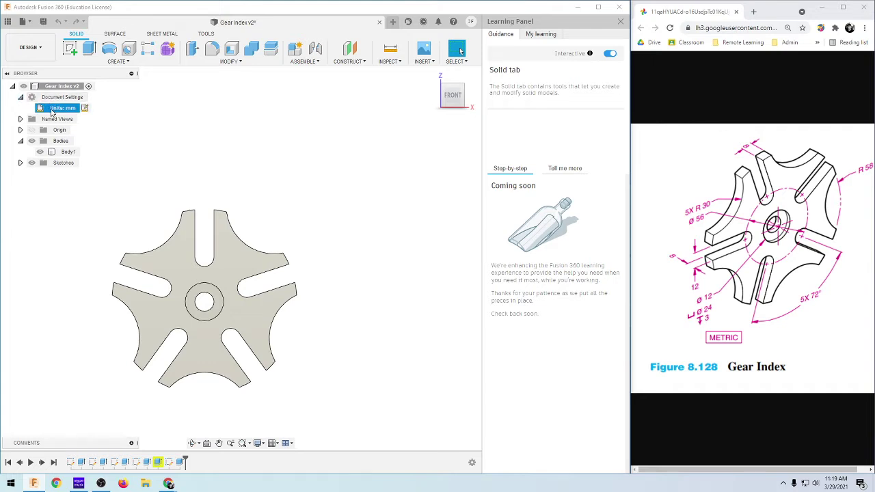
click(85, 109)
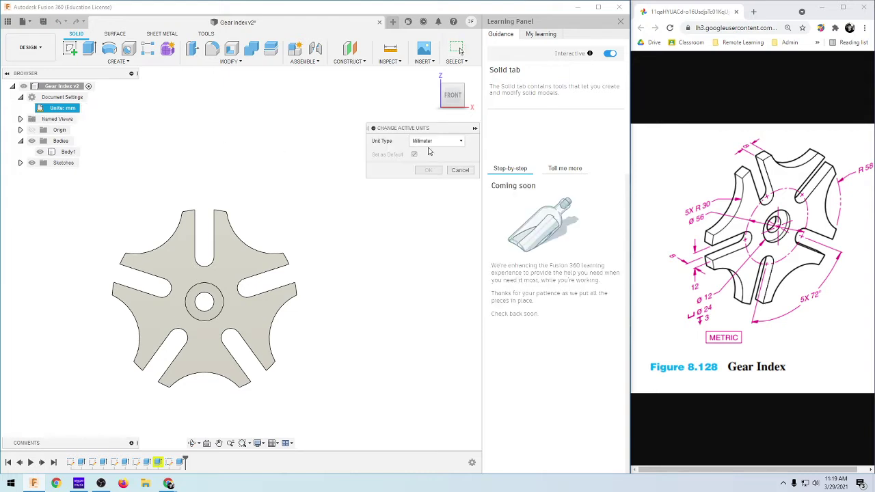
click(436, 141)
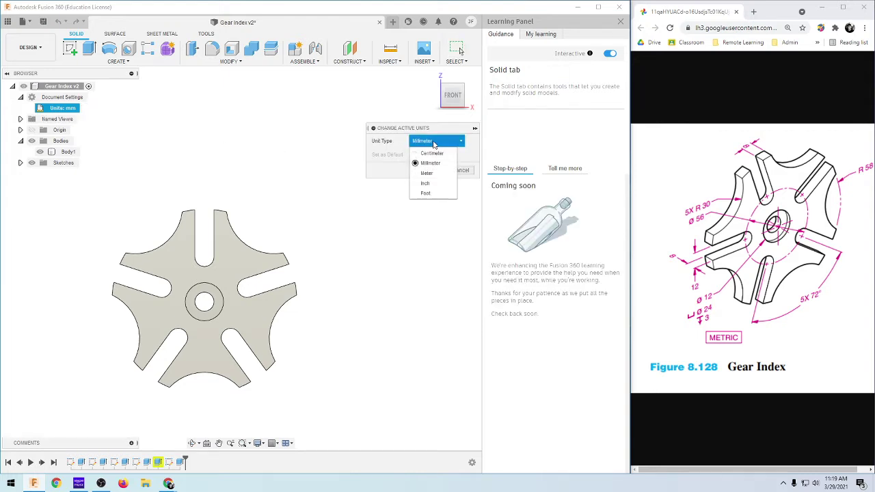
click(426, 183)
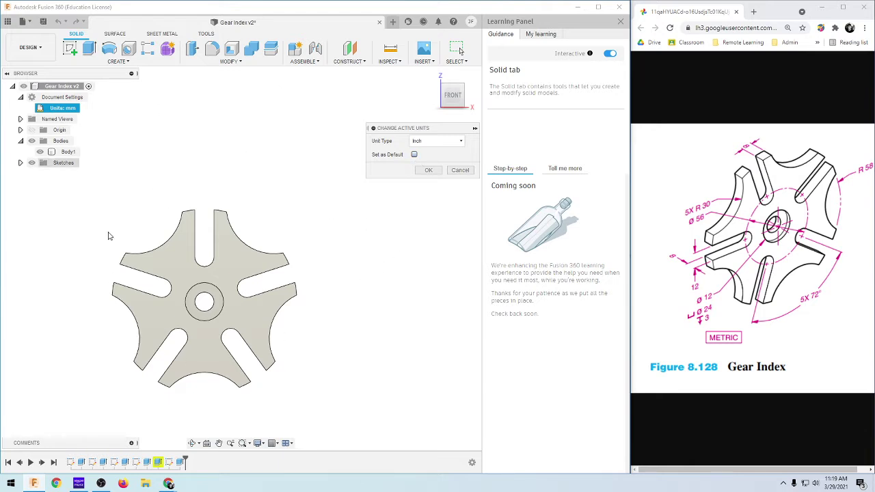
click(428, 171)
click(146, 275)
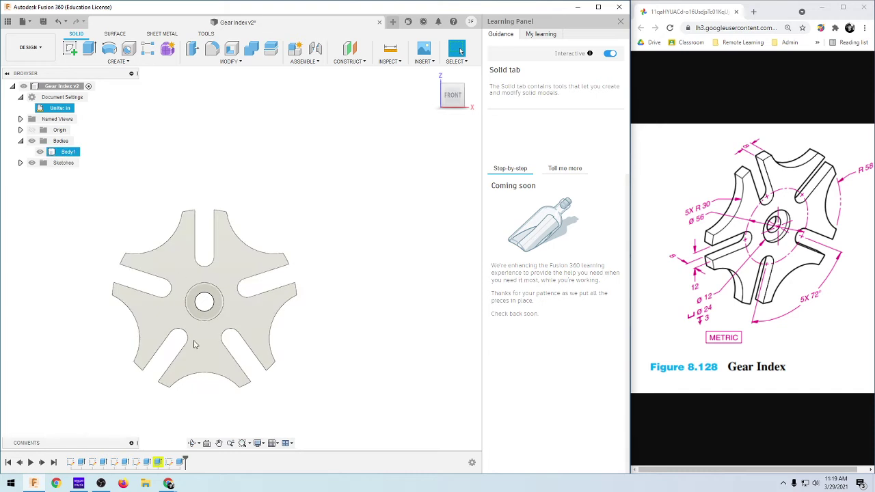
click(230, 158)
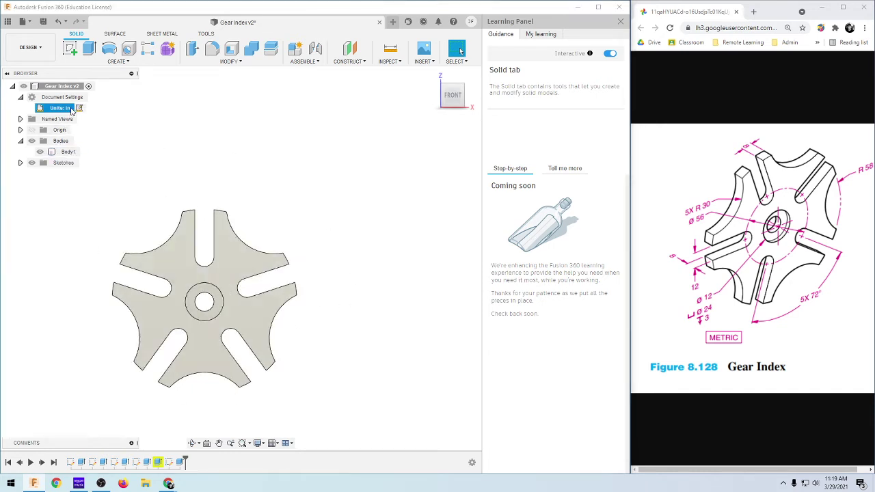
Step: Set the design's active unit type to Millimeter
click(68, 109)
click(438, 141)
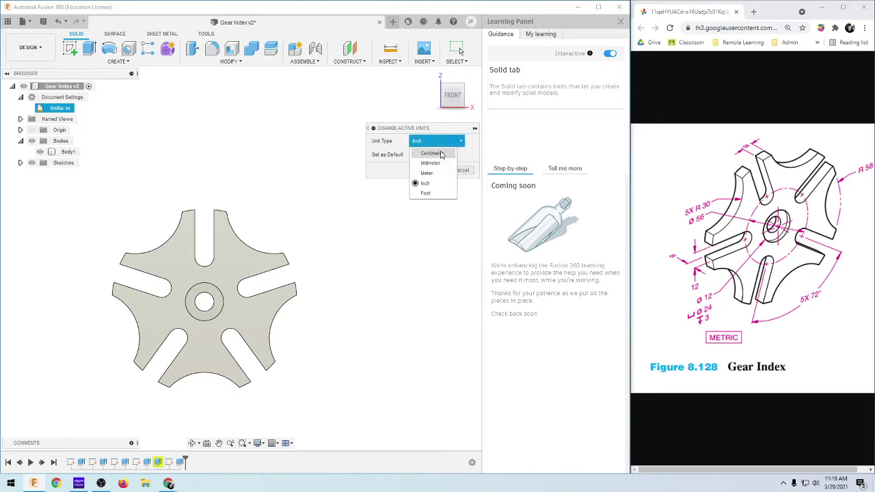
click(436, 169)
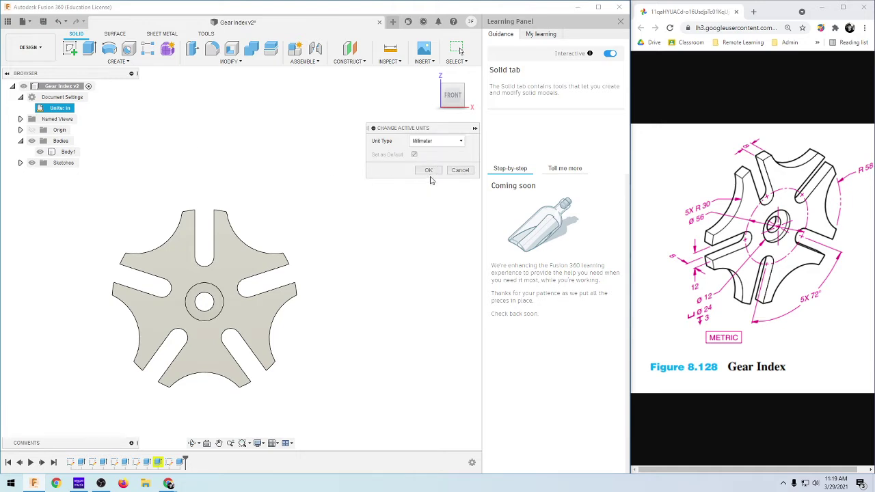
click(428, 170)
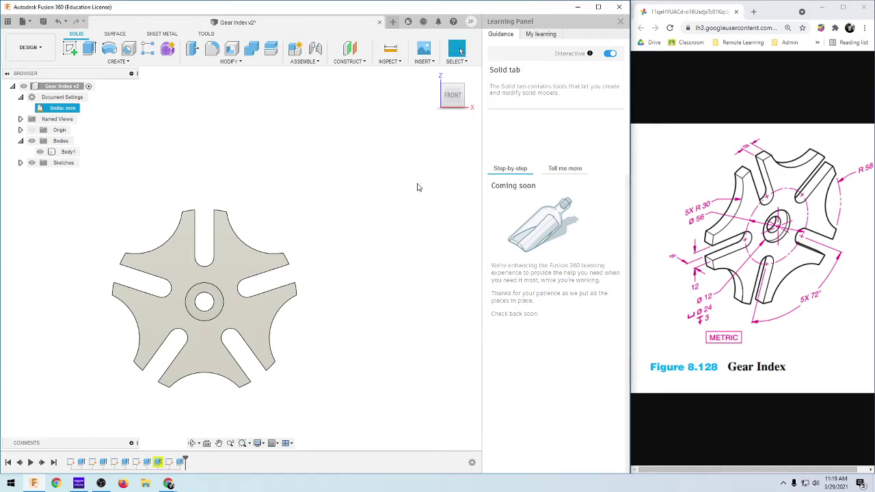
Step: Display the origin axes and planes to examine them against the gear, and hide and collapse the Origin folder again
click(21, 130)
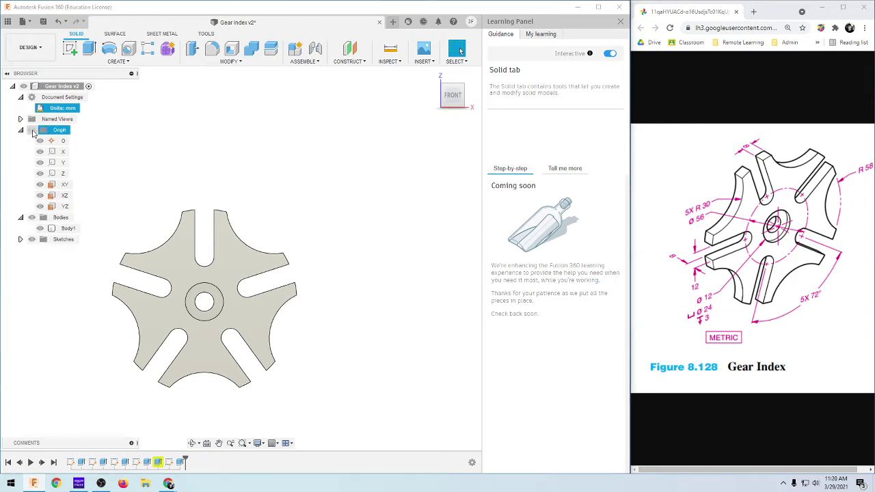
click(32, 131)
scroll(168, 267, up, 1)
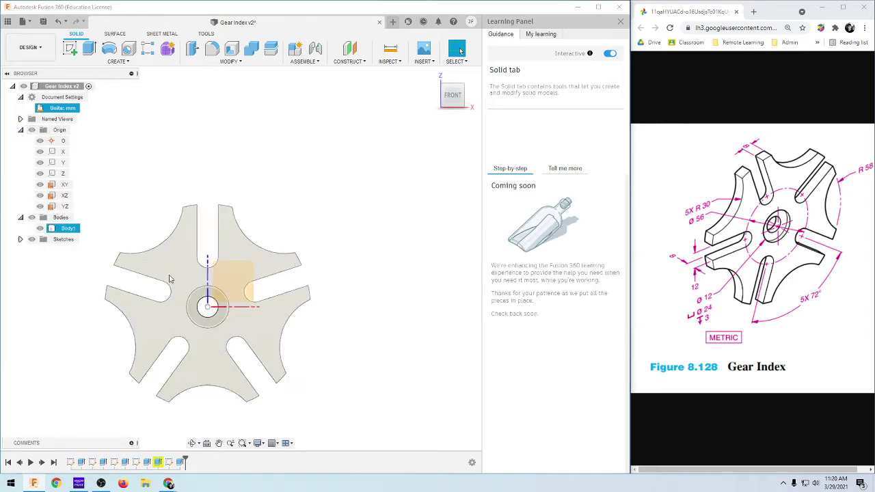
scroll(168, 279, down, 4)
scroll(134, 336, up, 4)
scroll(169, 209, down, 3)
scroll(168, 209, up, 3)
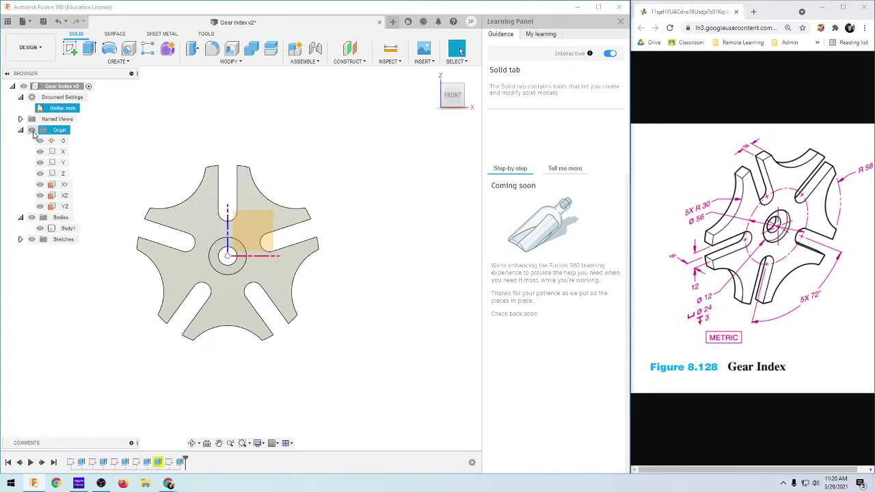
click(31, 130)
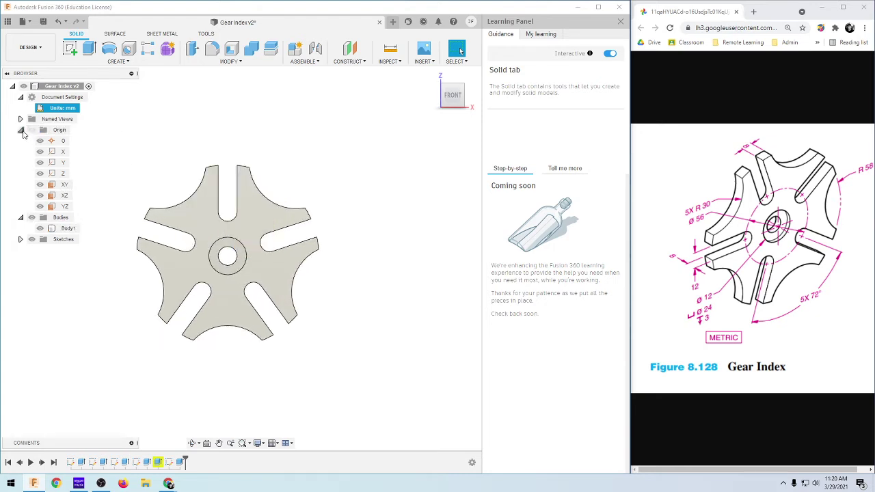
click(21, 130)
Step: Expand the Sketches folder and show Sketch2 through Sketch6 over the gear body
click(21, 164)
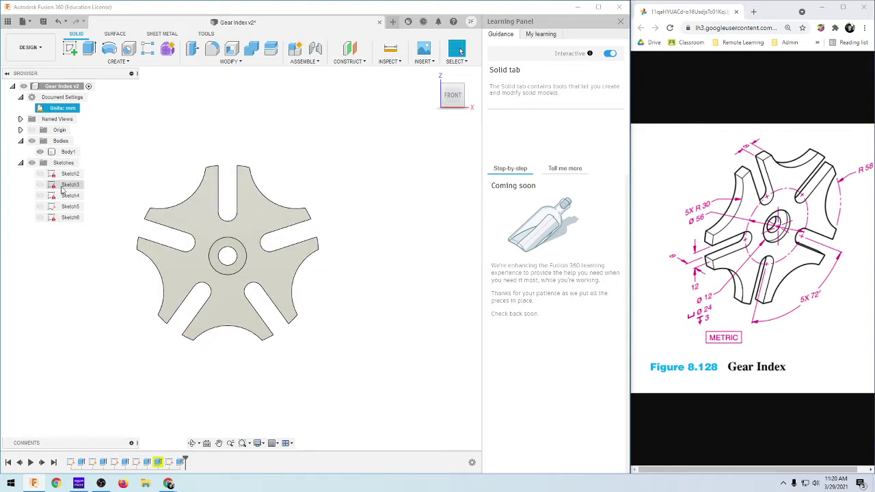
click(40, 174)
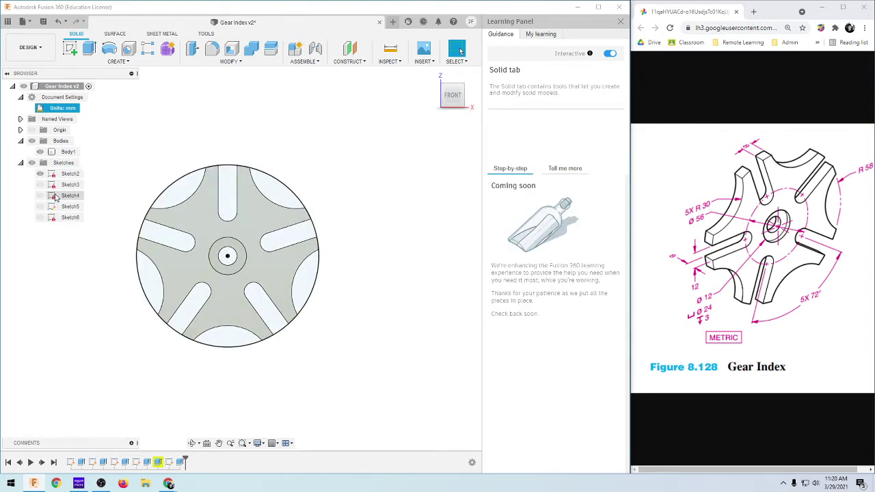
click(39, 185)
click(40, 185)
click(40, 196)
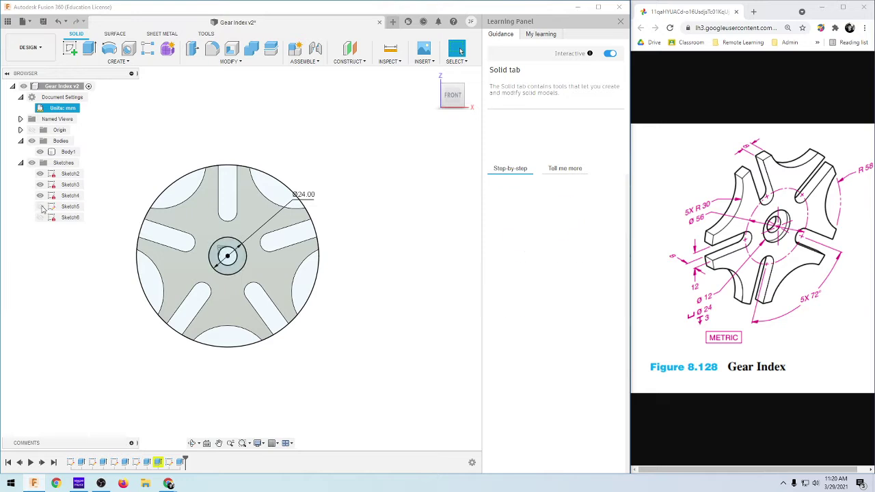
click(39, 206)
click(40, 217)
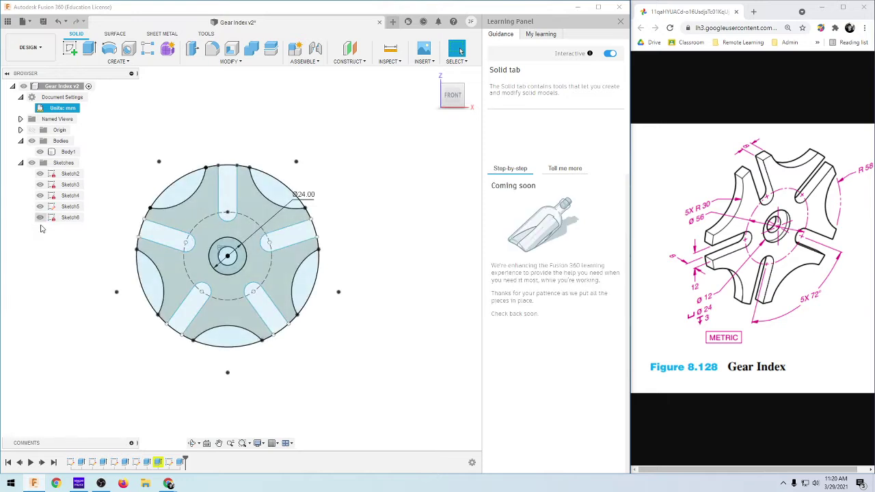
Step: Hide Sketch6 through Sketch2 again and collapse the Sketches folder
click(40, 217)
click(40, 207)
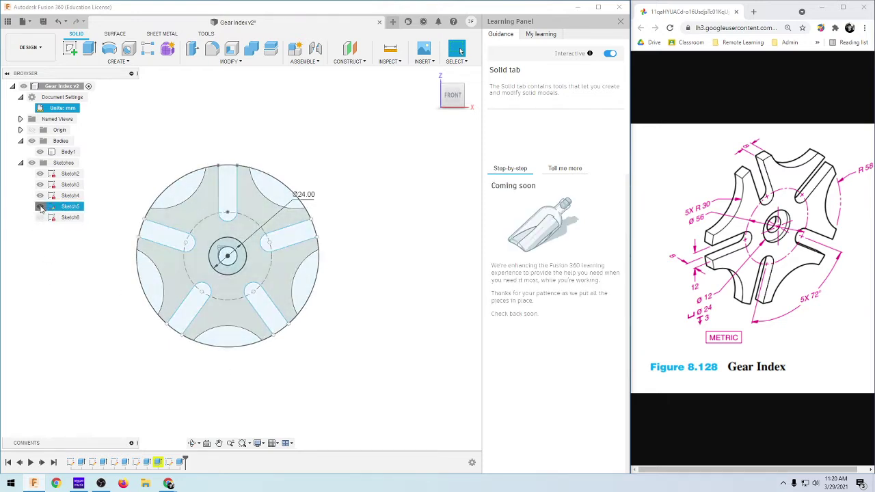
click(40, 196)
click(40, 185)
click(40, 174)
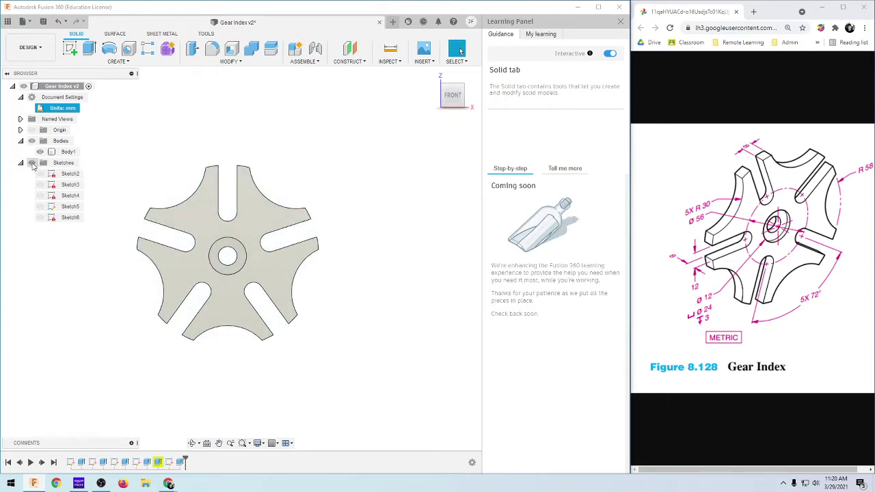
click(20, 163)
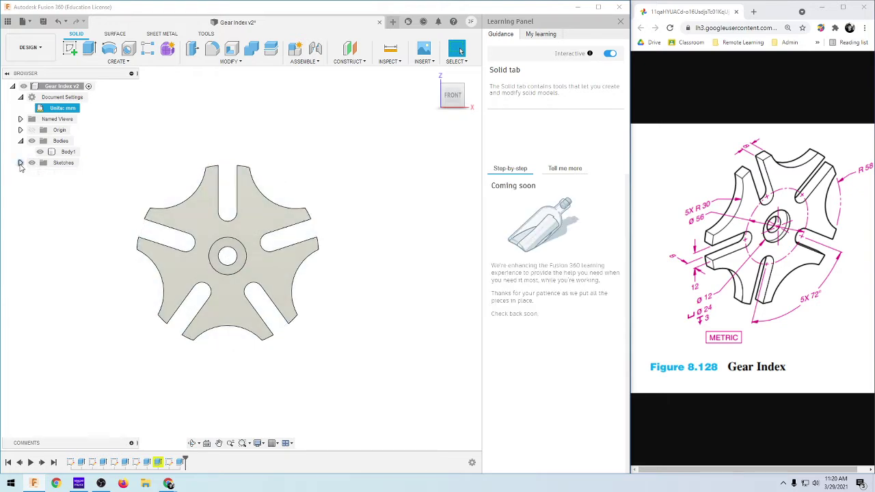
shift+middle_drag(169, 168, 205, 274)
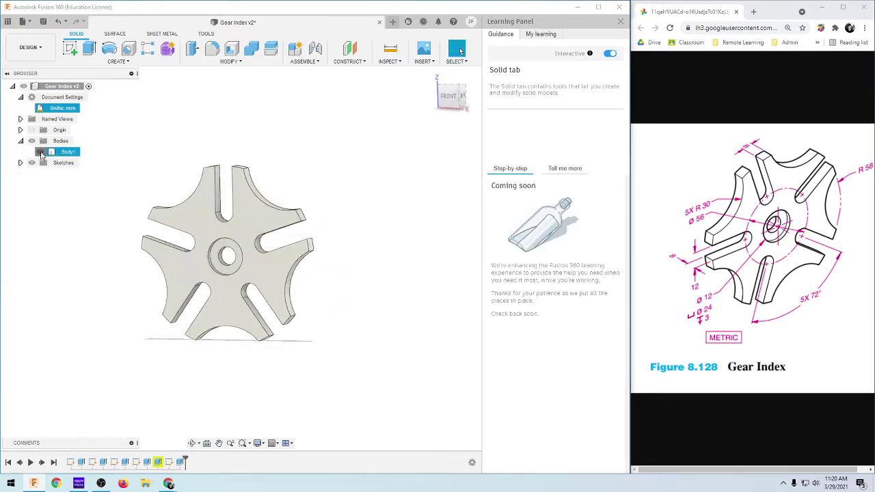
Step: Toggle Body1's visibility off and back on, and try panning and orbiting the gear
click(39, 152)
click(40, 152)
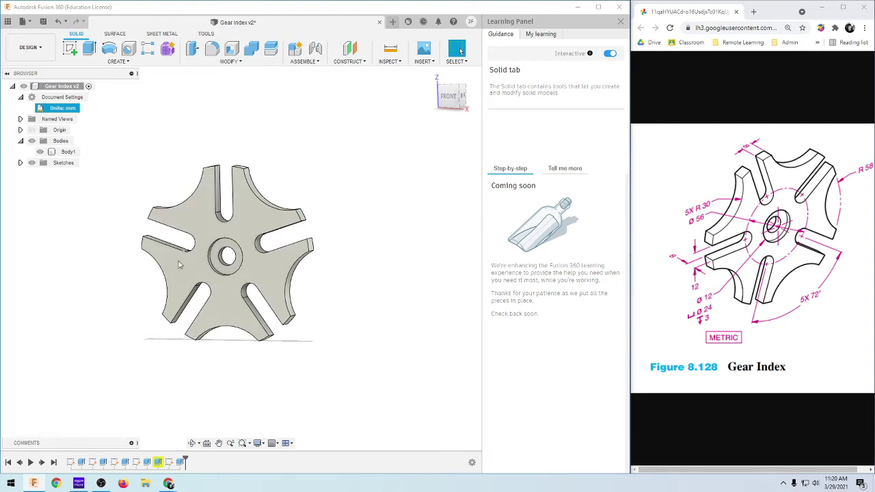
click(219, 443)
drag(239, 262, 289, 213)
shift+middle_drag(289, 213, 312, 250)
key(Escape)
Step: Rotate the gear with Free Orbit and switch the orbit mode to Constrained Orbit
click(194, 444)
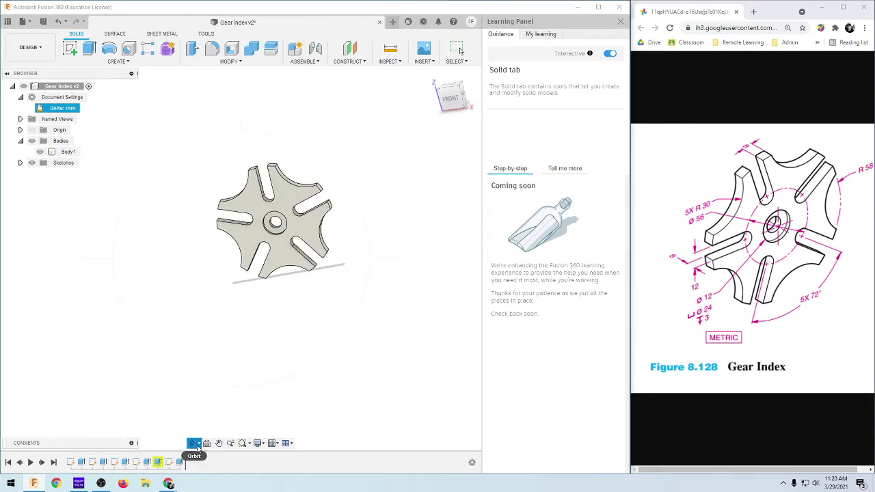
click(199, 445)
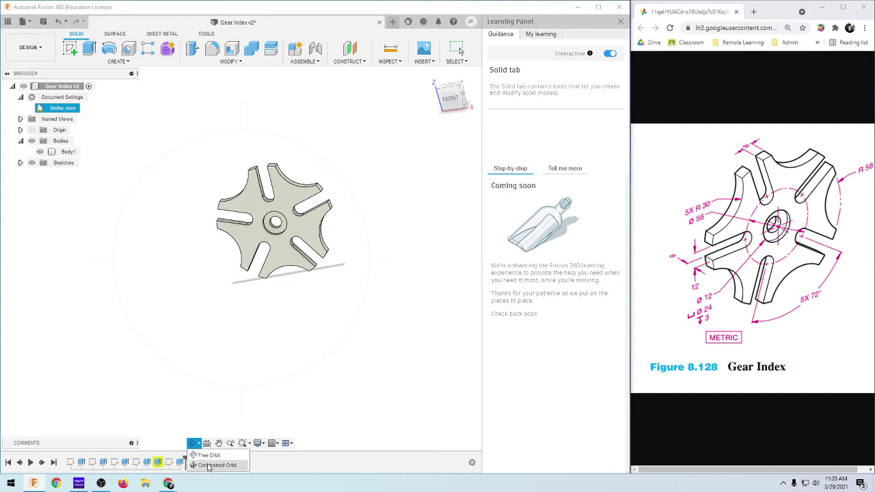
click(206, 455)
drag(287, 221, 225, 379)
click(197, 445)
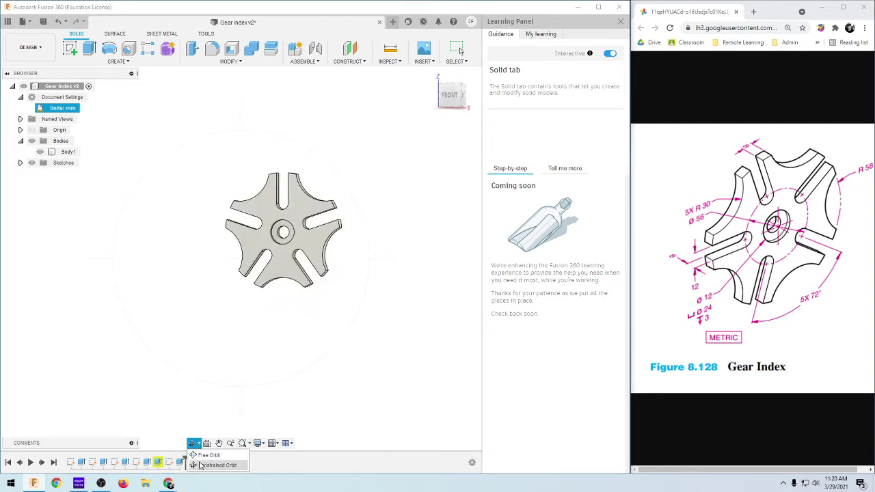
click(202, 465)
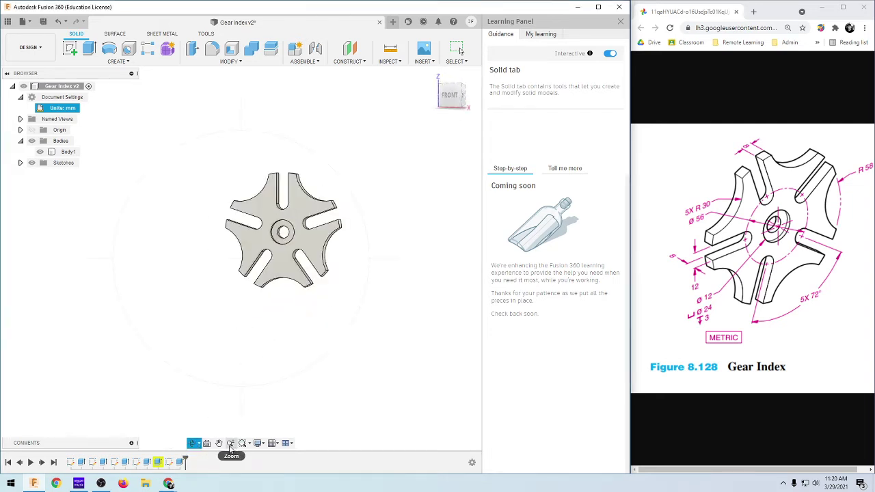
Step: Zoom in and out on the gear and orbit around it to view it from different angles
scroll(263, 166, down, 3)
scroll(256, 193, up, 5)
scroll(312, 249, down, 6)
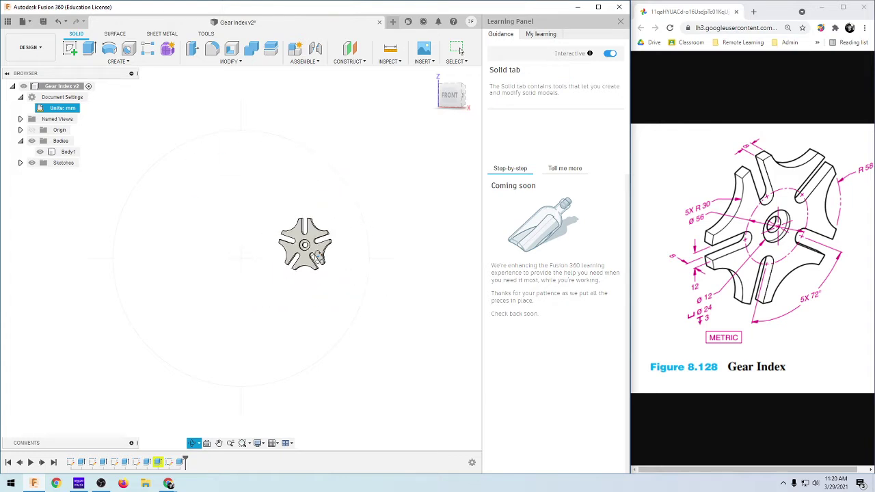
scroll(315, 249, up, 5)
scroll(295, 167, down, 3)
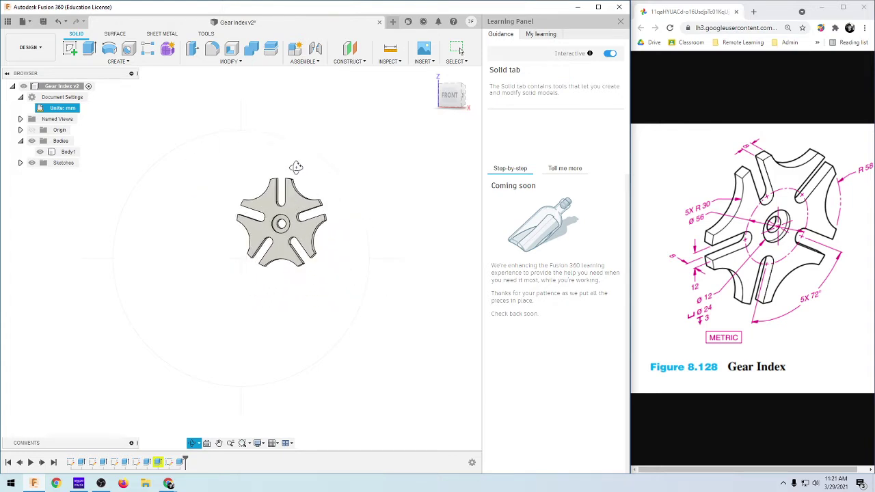
drag(296, 167, 365, 126)
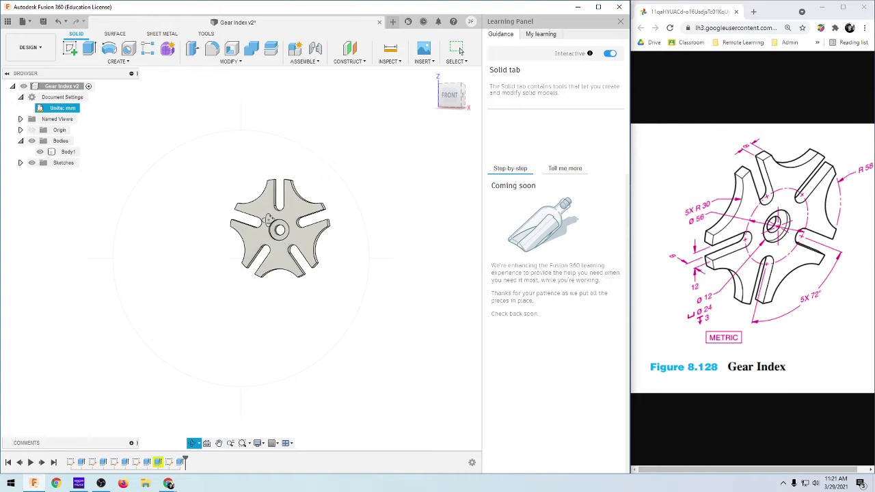
drag(268, 218, 276, 211)
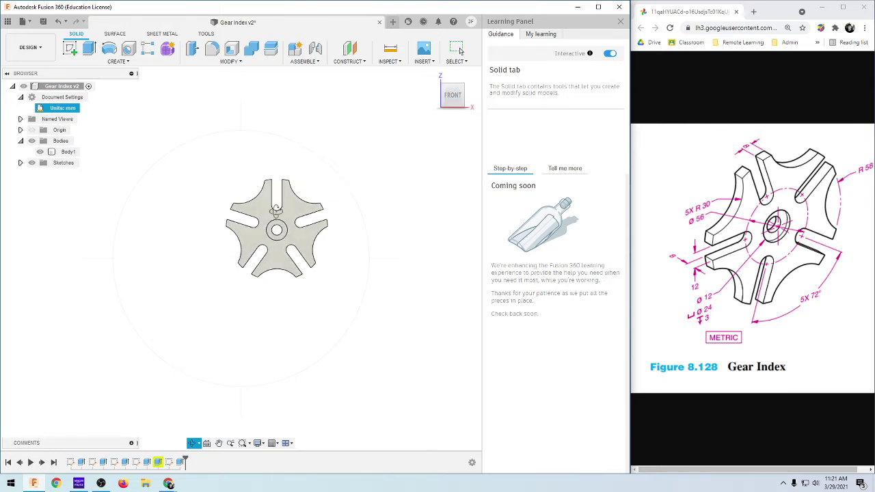
scroll(276, 213, up, 5)
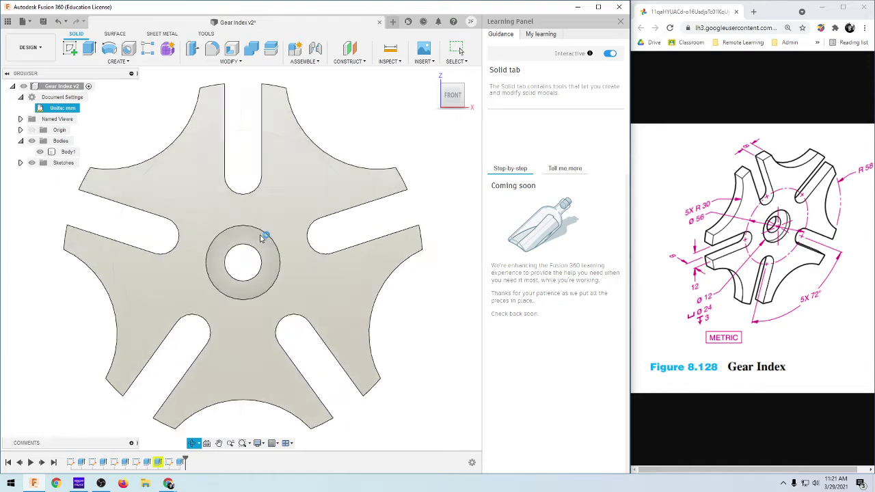
scroll(195, 313, down, 4)
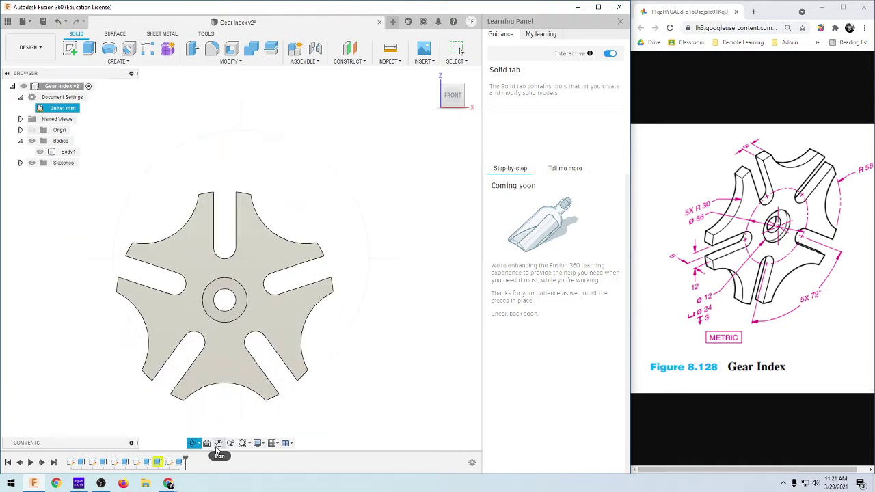
drag(225, 298, 267, 277)
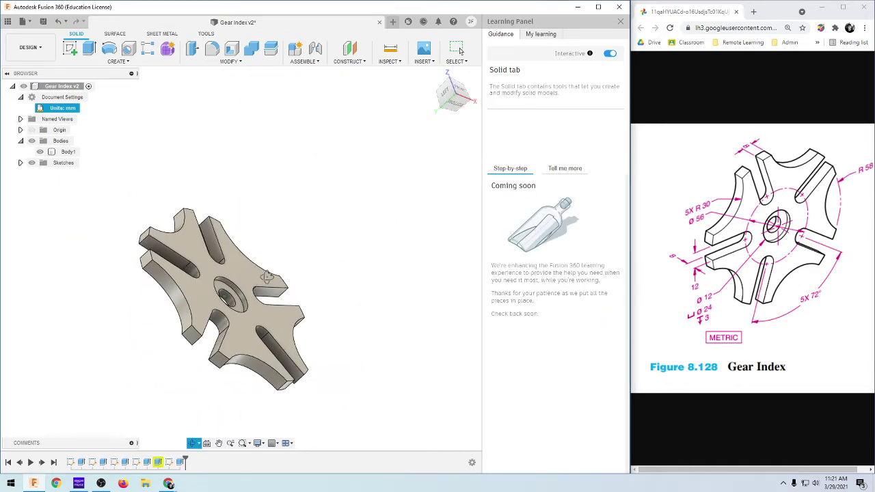
shift+middle_drag(266, 277, 222, 311)
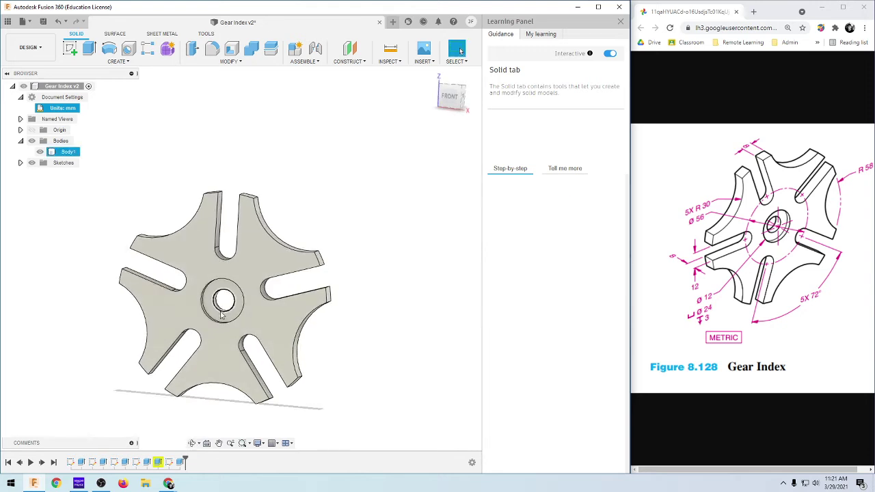
Step: Return the gear to the straight Front view at a close zoom
click(455, 97)
scroll(132, 370, down, 3)
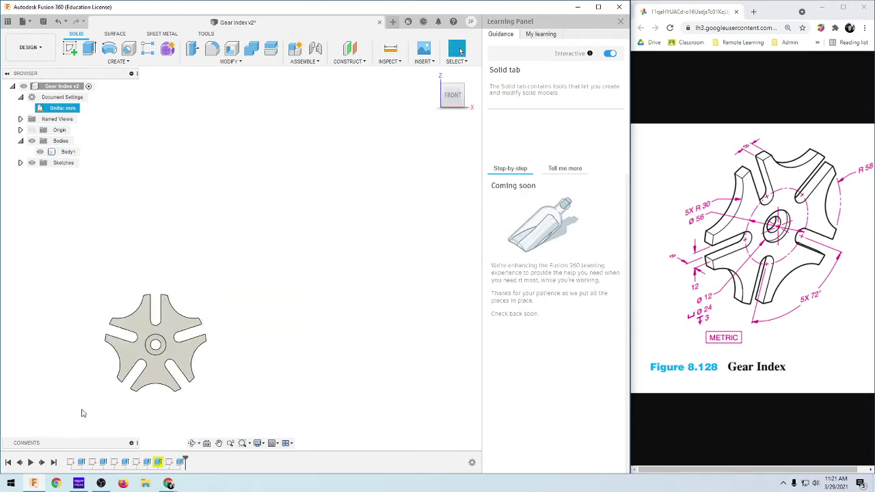
scroll(83, 413, up, 4)
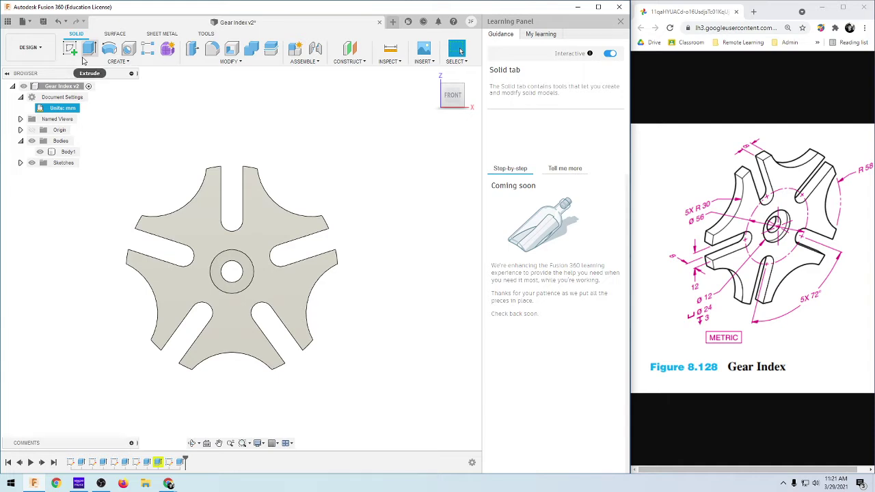
Step: Examine the solid Create commands and look through the Surface, Sheet Metal and Tools command sets
click(117, 63)
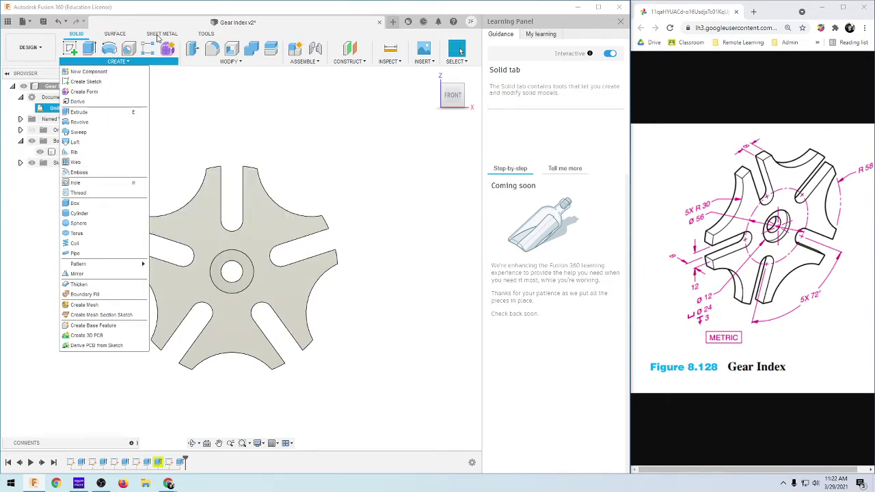
click(122, 63)
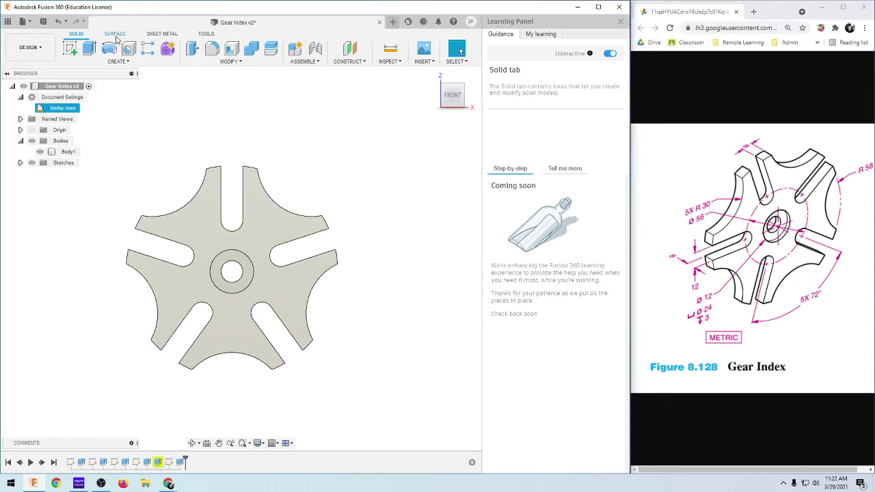
click(117, 34)
click(163, 35)
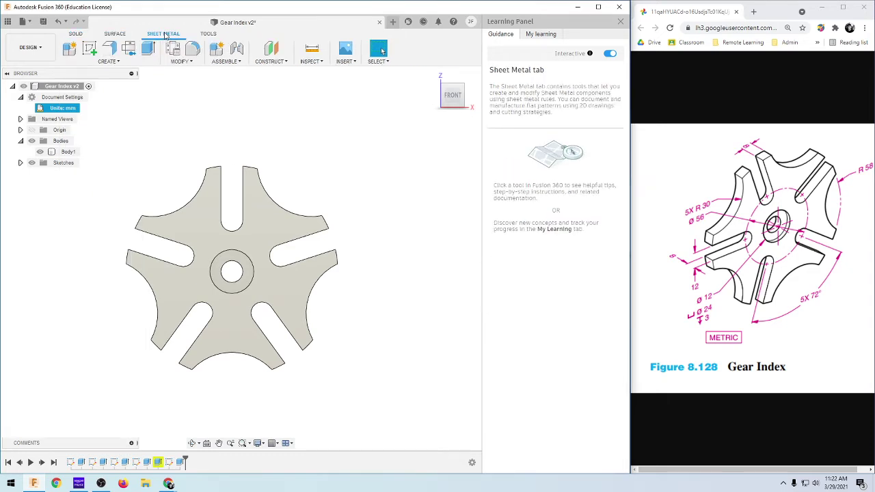
click(207, 34)
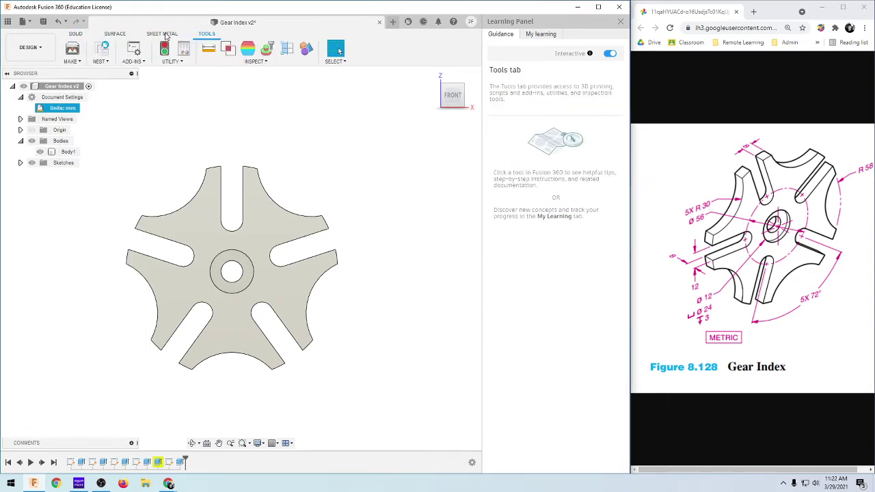
Step: Examine the Create commands for sheet metal and surface modeling, and return to the solid modeling commands
click(166, 34)
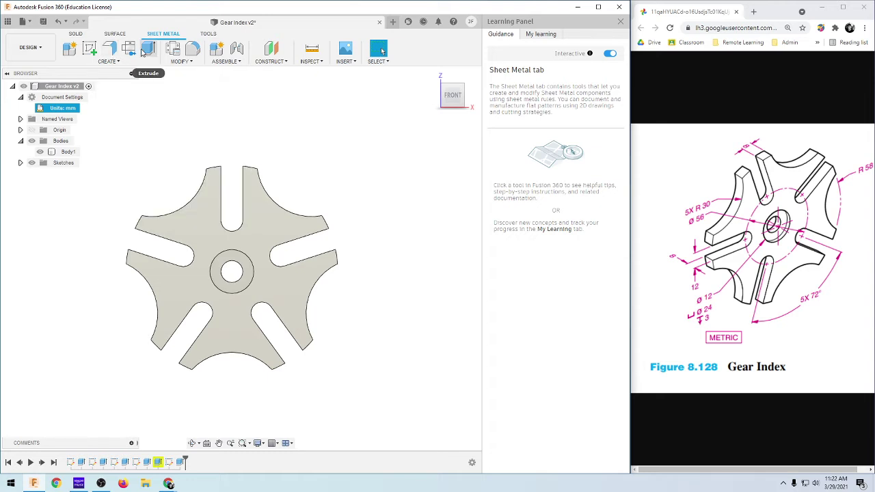
click(108, 60)
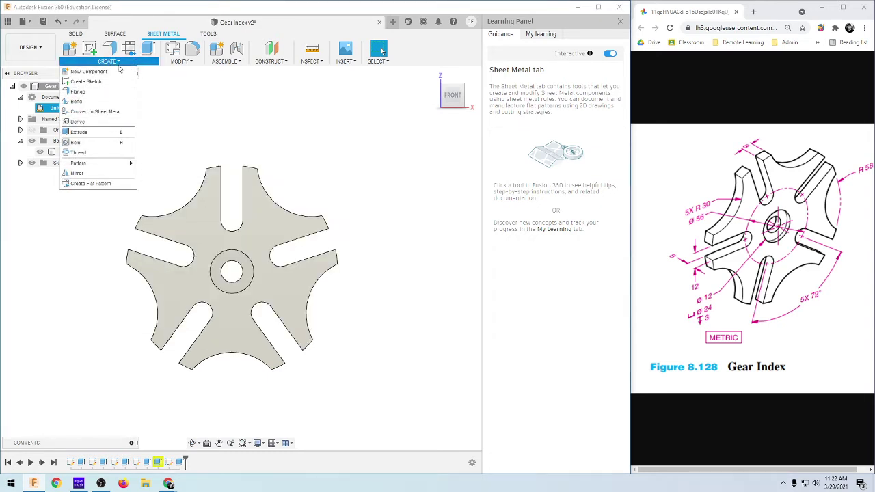
click(118, 64)
click(115, 33)
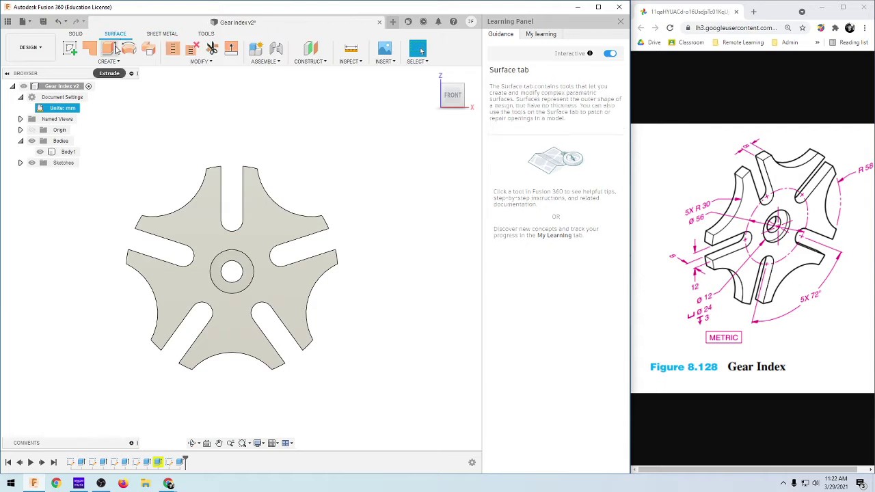
click(116, 63)
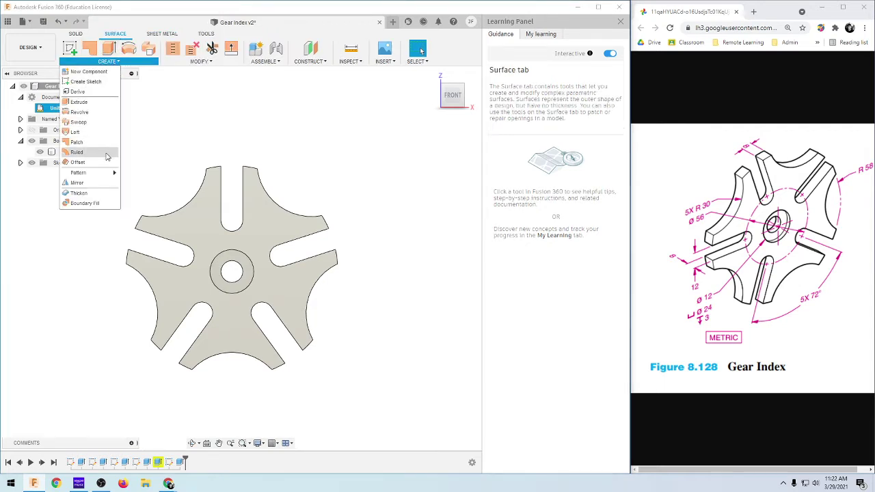
click(123, 63)
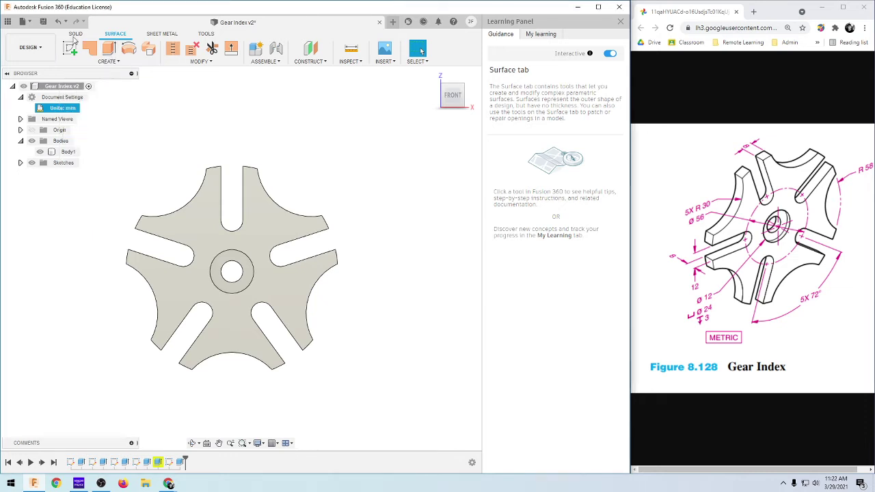
click(75, 34)
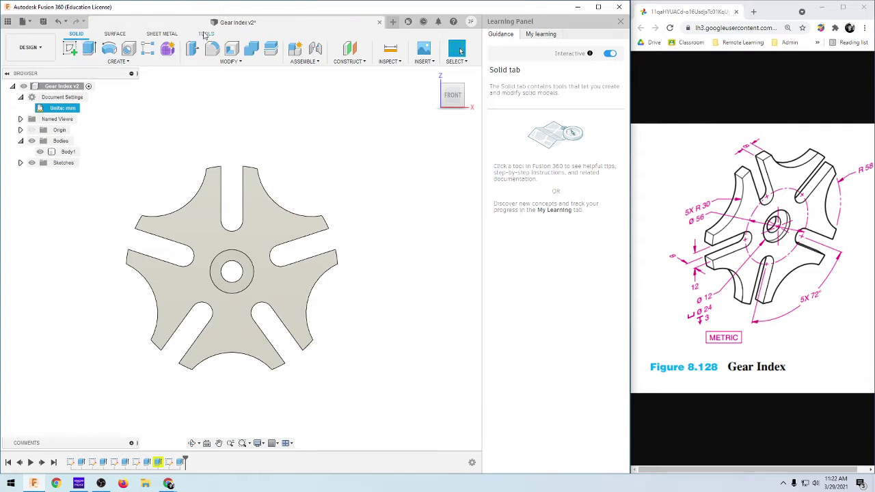
Step: Examine the Tools command set and the solid Modify and Inspect commands, leaving the gear body unselected
click(205, 34)
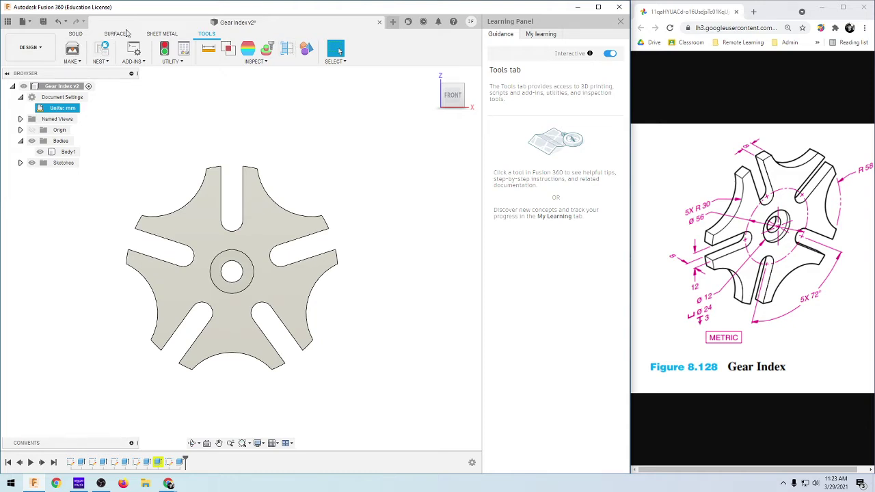
click(75, 35)
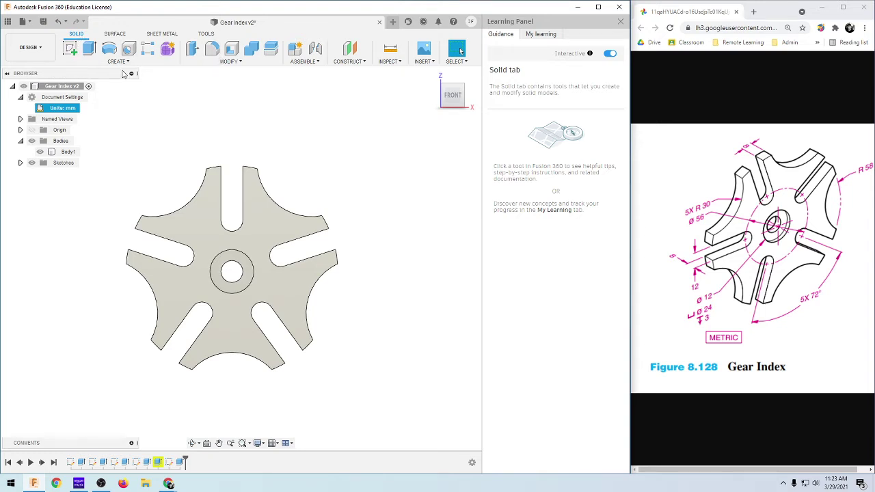
click(252, 64)
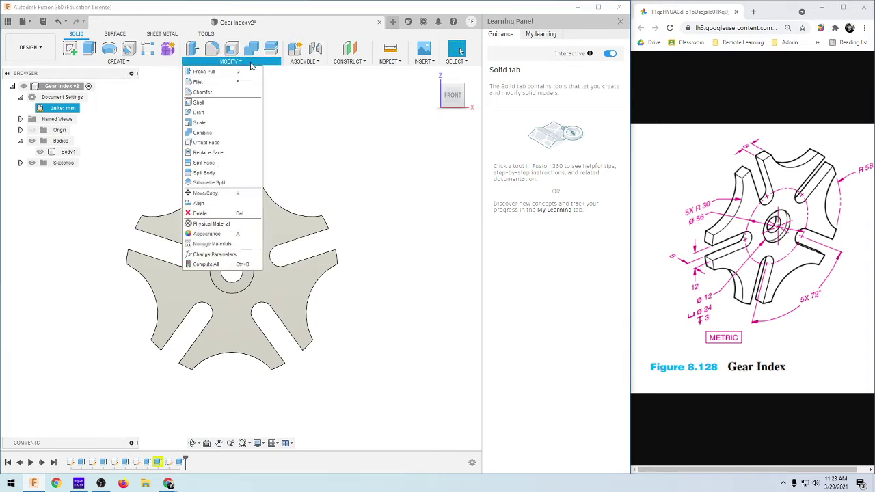
click(249, 63)
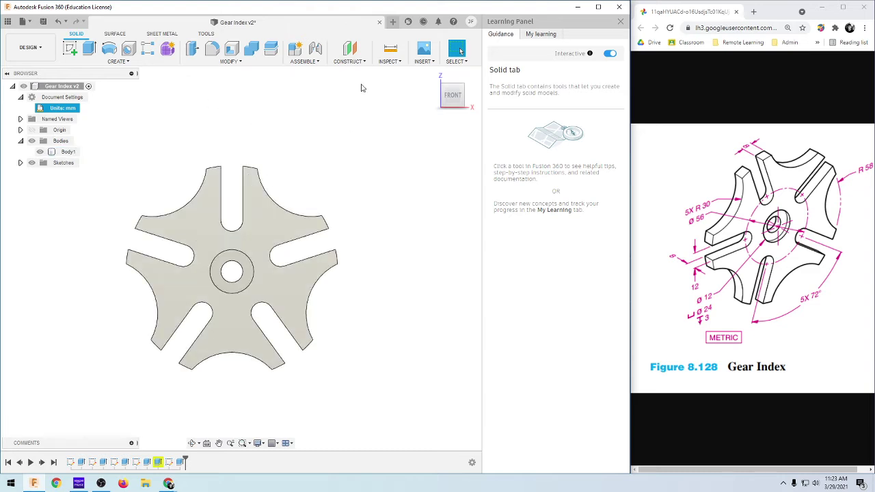
click(392, 63)
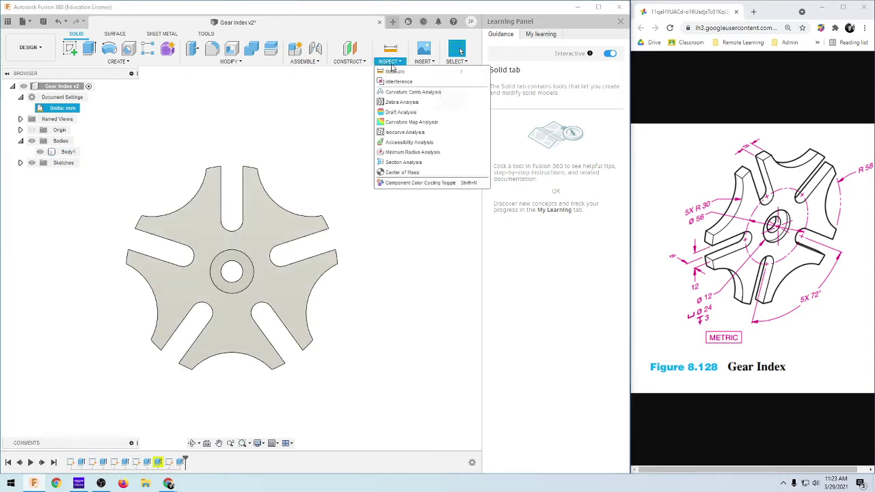
click(396, 64)
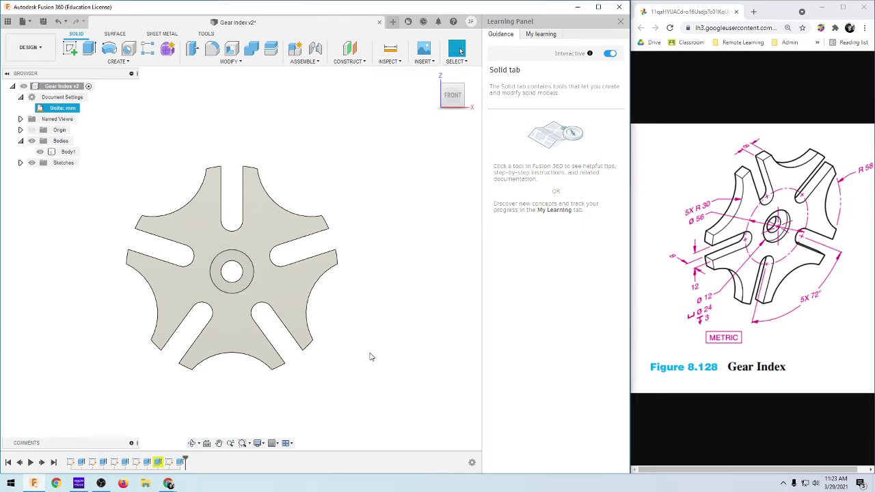
click(268, 250)
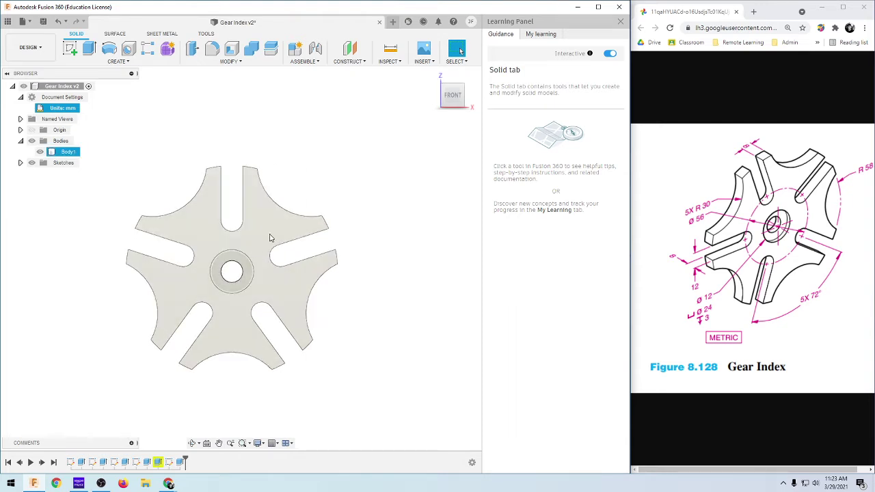
key(Escape)
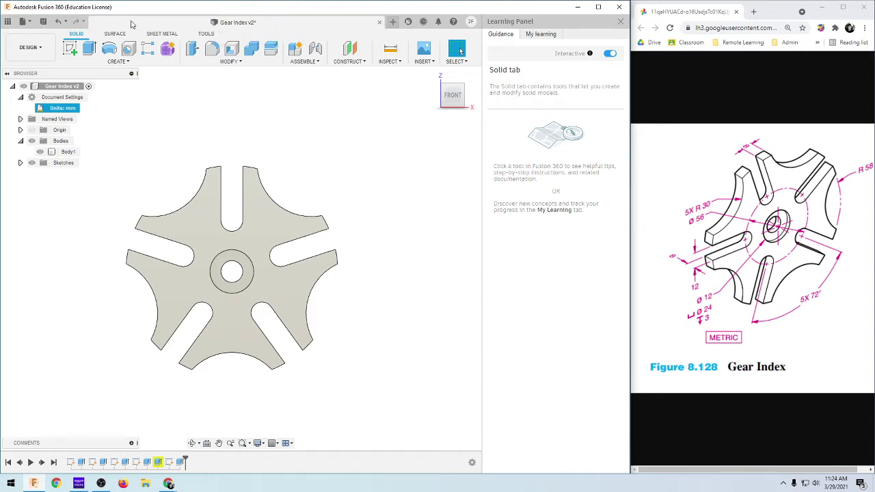
Step: Close the finished gear design and save the new empty design as Gear Index #2 in Multiview Part Projects
click(381, 23)
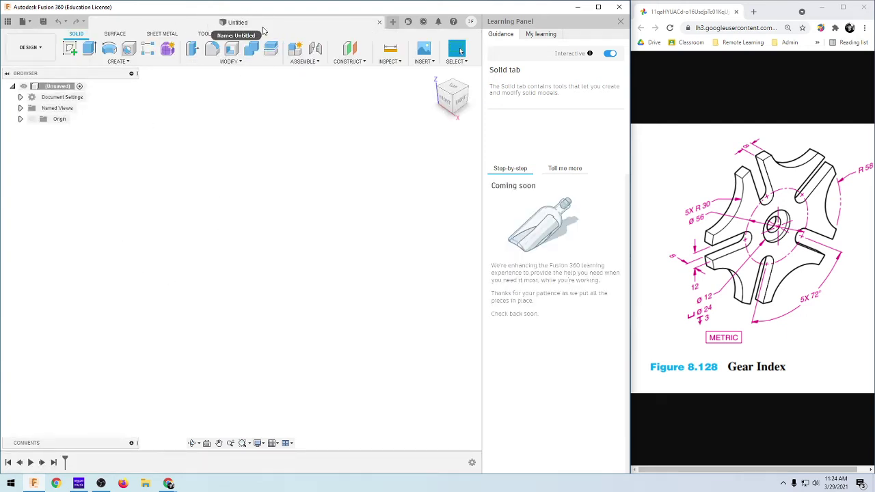
click(43, 24)
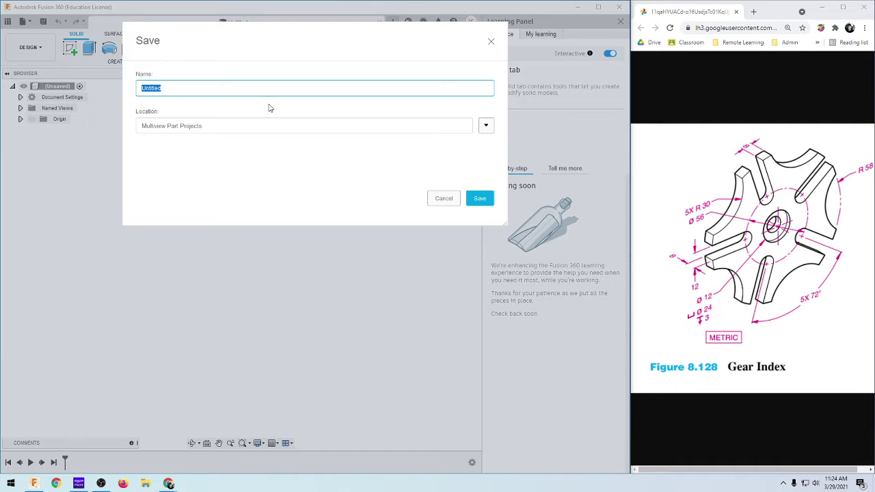
text(Gear Index #2)
click(485, 126)
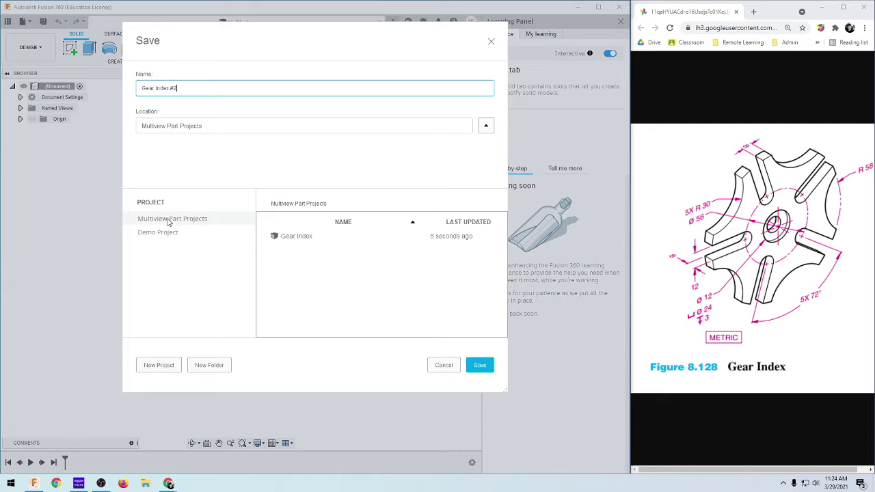
click(485, 126)
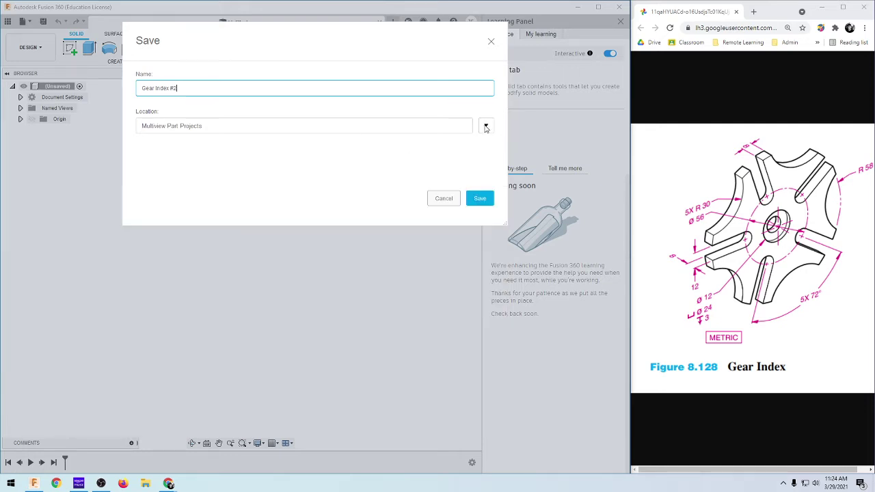
click(480, 198)
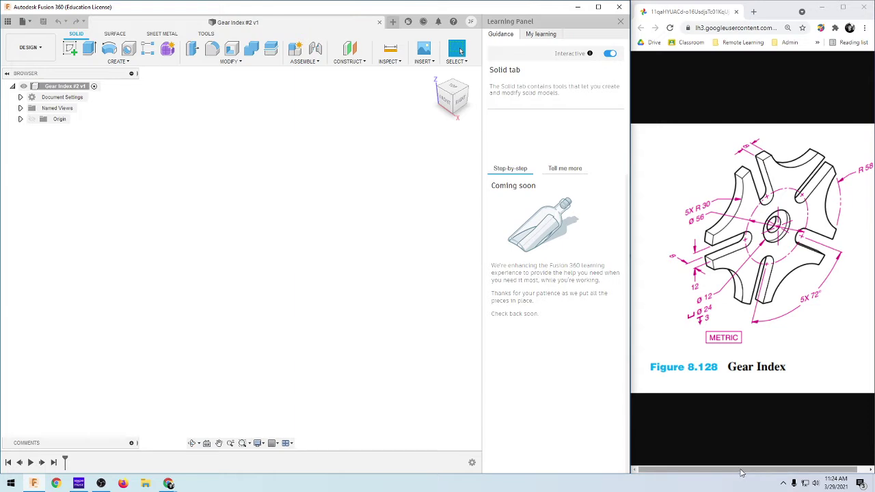
Step: Bring the R 58 dimension of the reference drawing into view and start a sketch on the front origin plane
drag(742, 472, 759, 472)
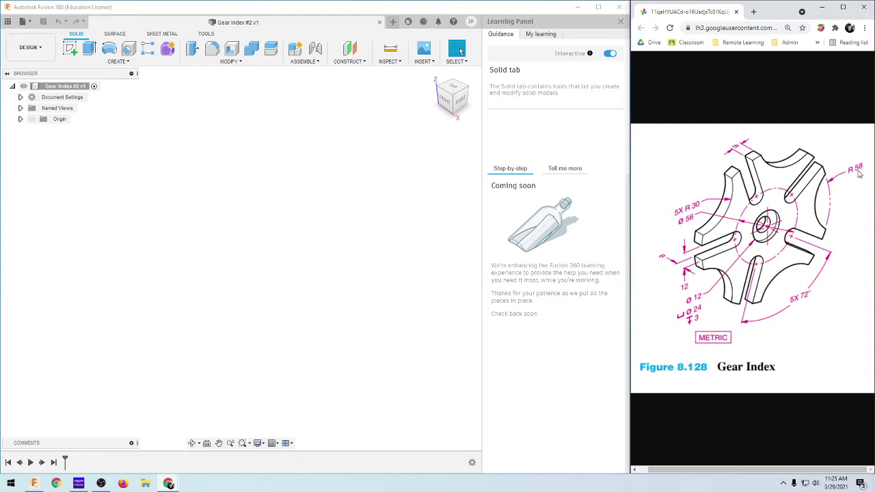
click(72, 52)
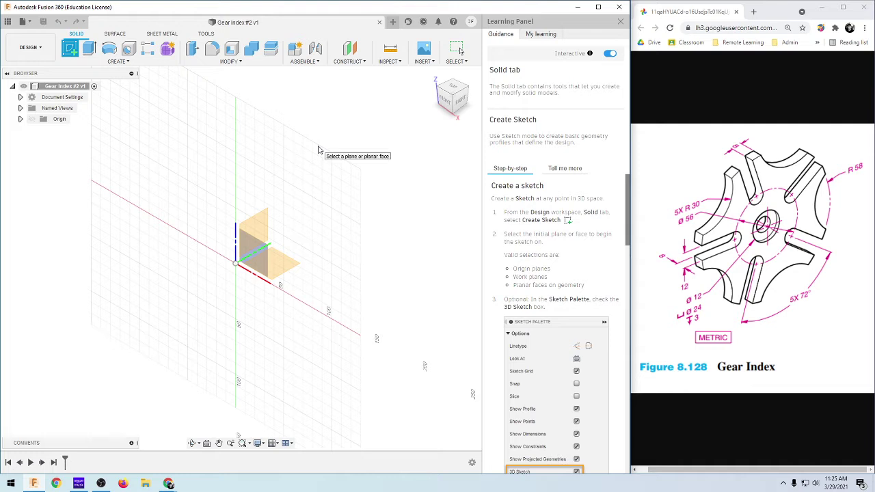
click(451, 107)
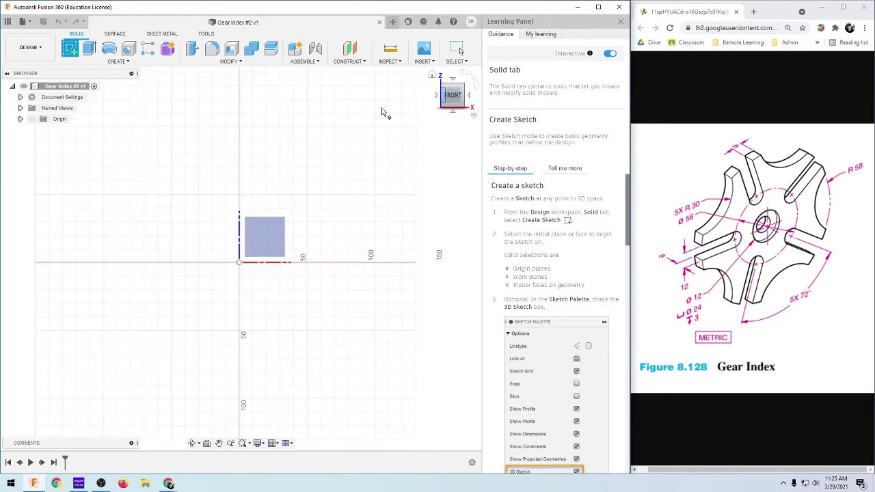
click(269, 244)
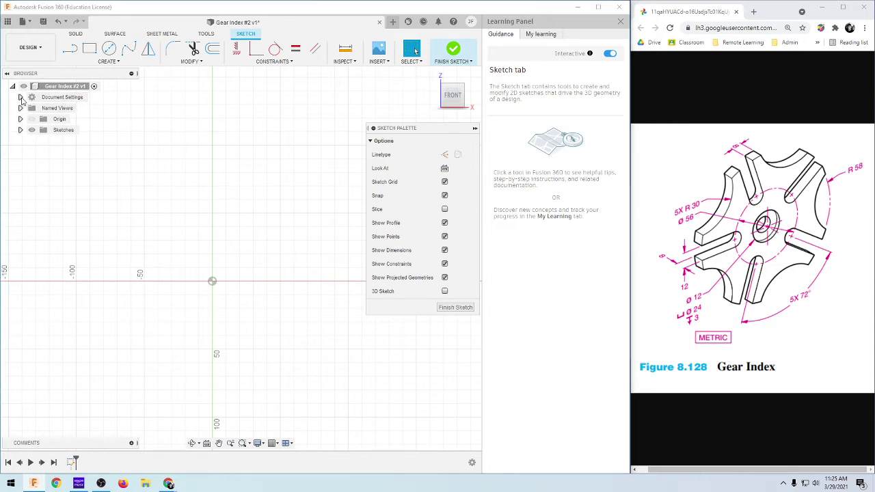
Step: Check the document units and preview the sketch with its grid hidden
click(20, 97)
mouse_move(59, 109)
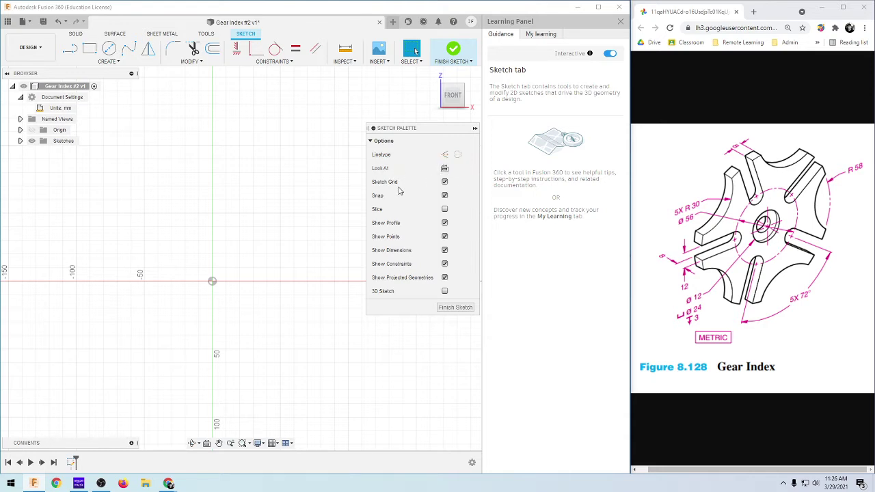
click(444, 183)
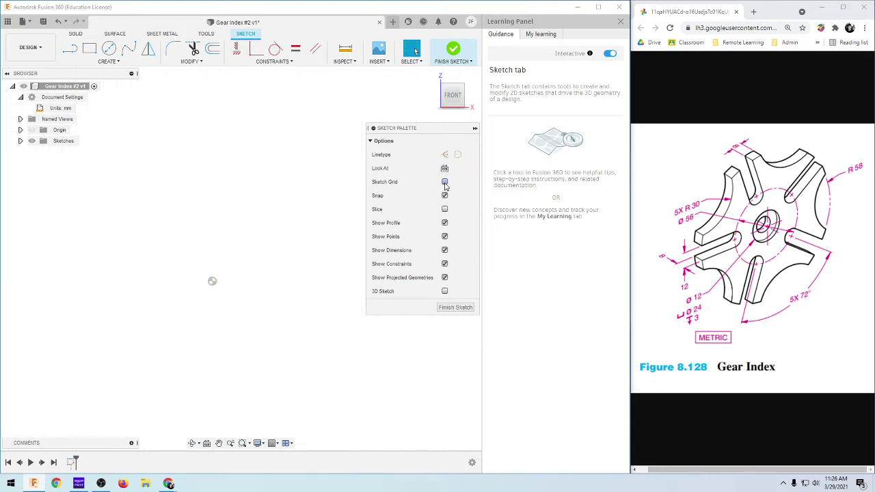
click(444, 183)
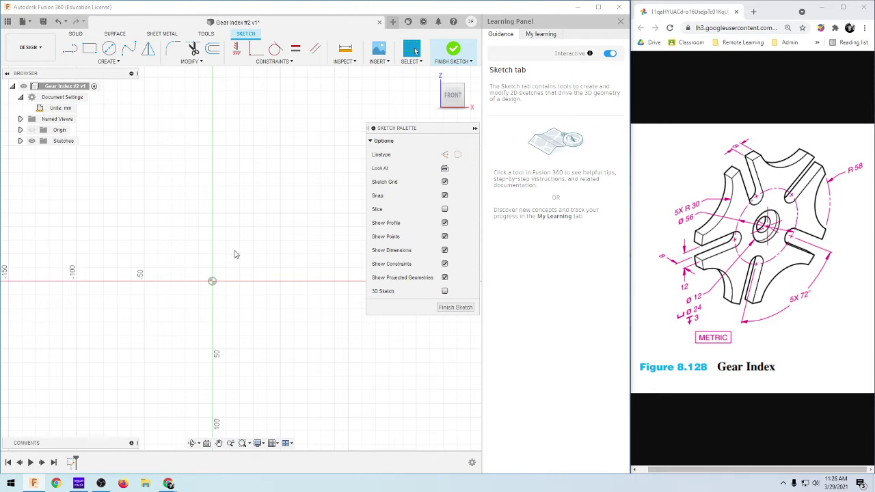
Step: Sketch a center diameter circle about 129 mm across, centred on the origin
shift+middle_drag(296, 297, 255, 306)
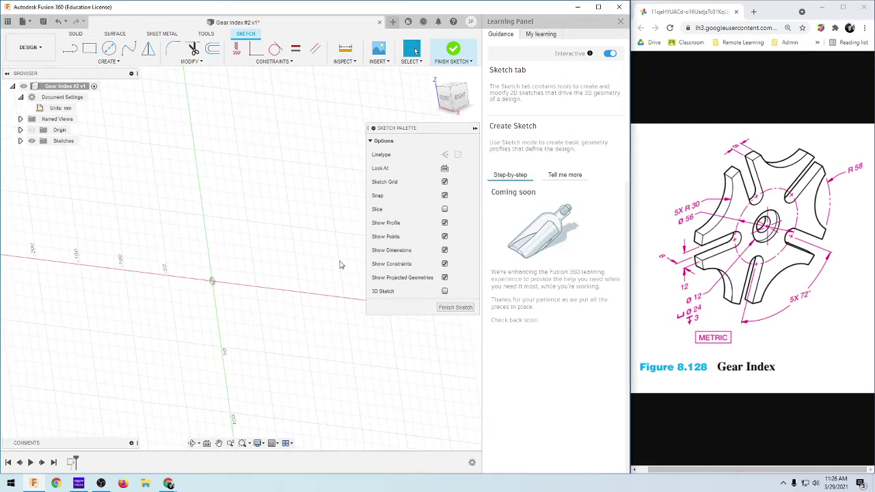
shift+middle_drag(265, 318, 294, 313)
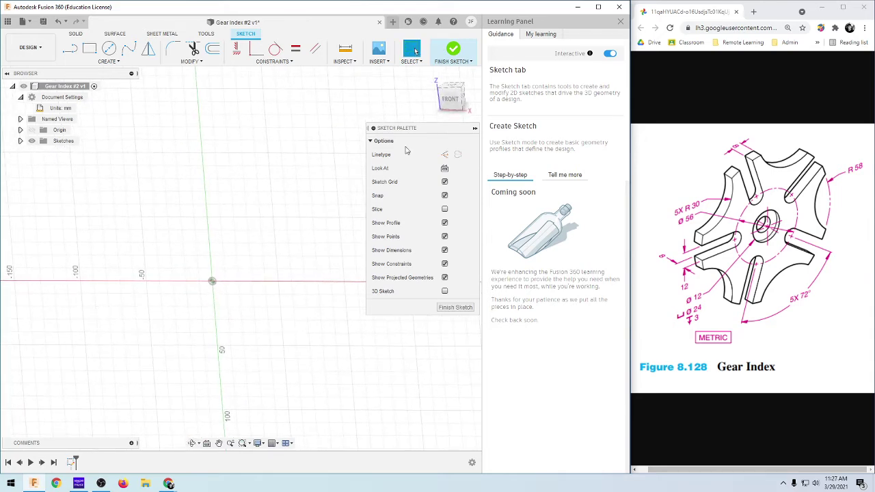
click(448, 101)
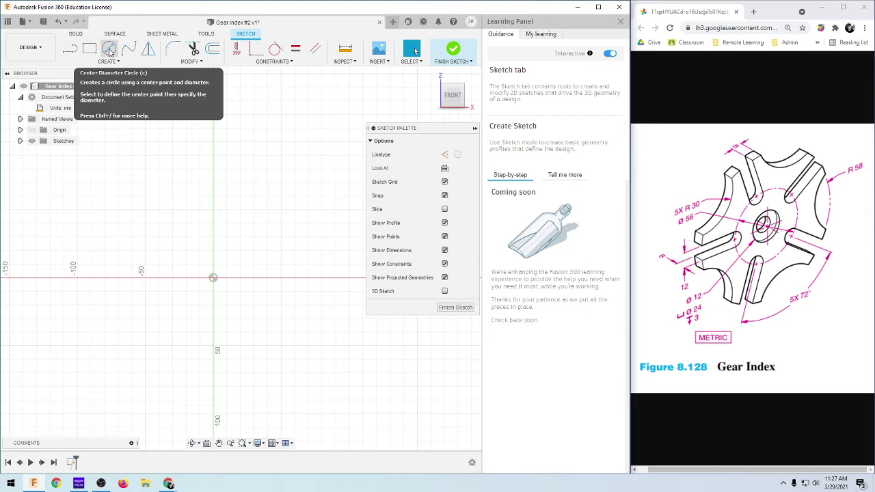
click(108, 52)
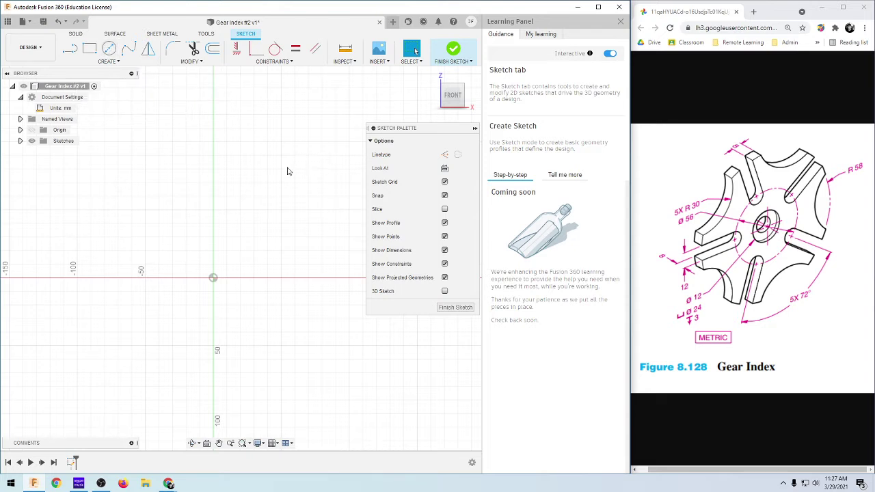
key(c)
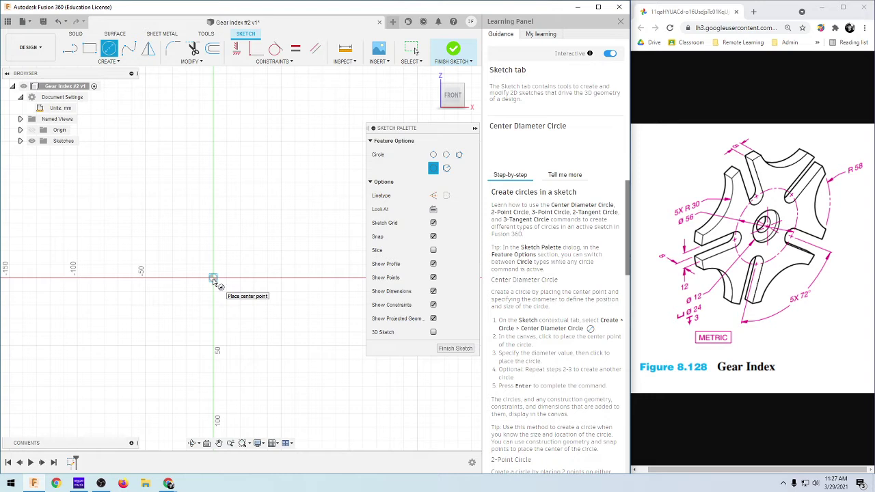
click(213, 279)
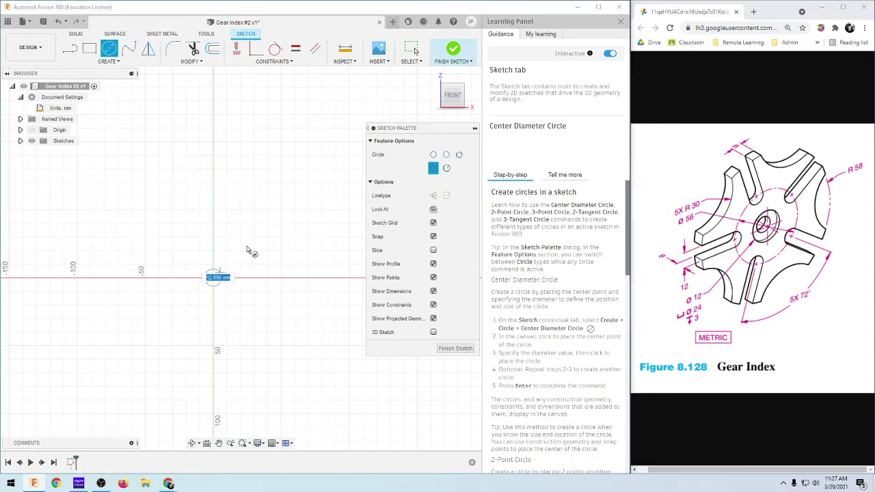
click(275, 216)
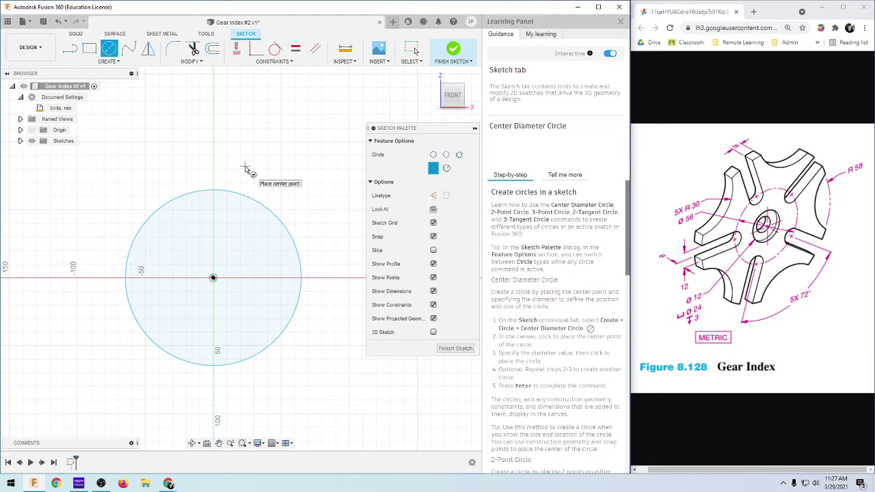
Step: Dimension the circle's diameter as 58*2 mm and finish the sketch
key(d)
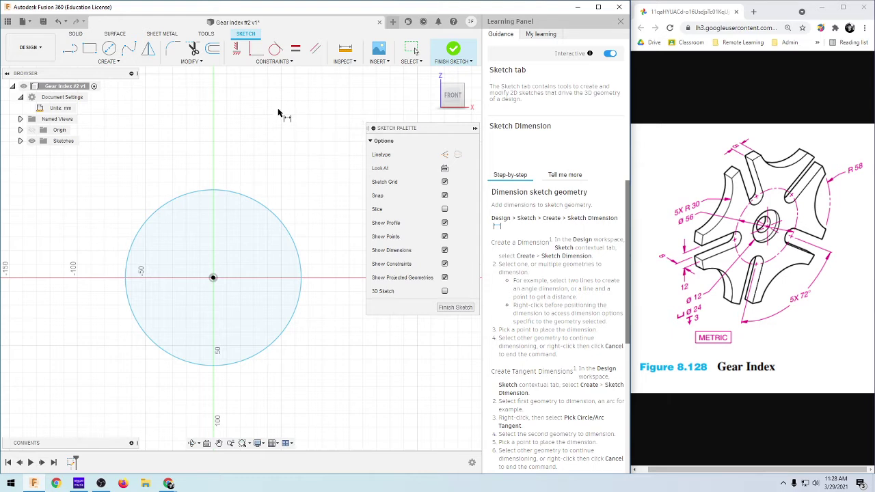
click(254, 202)
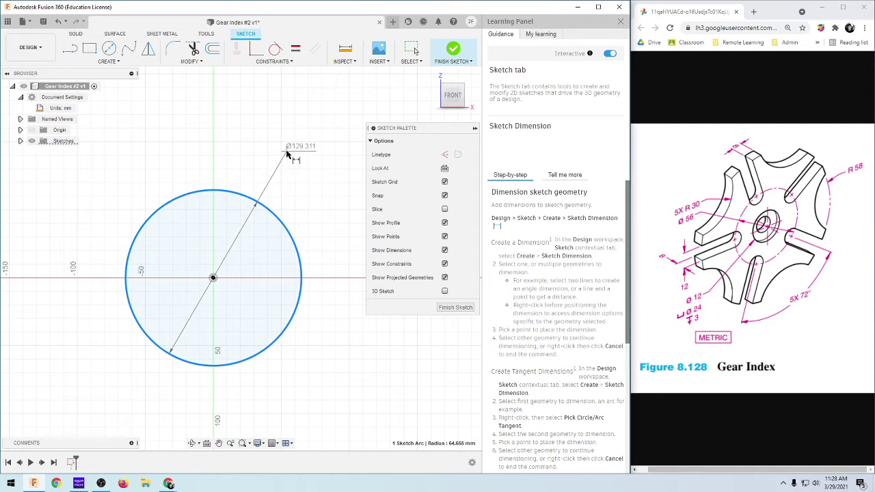
click(288, 155)
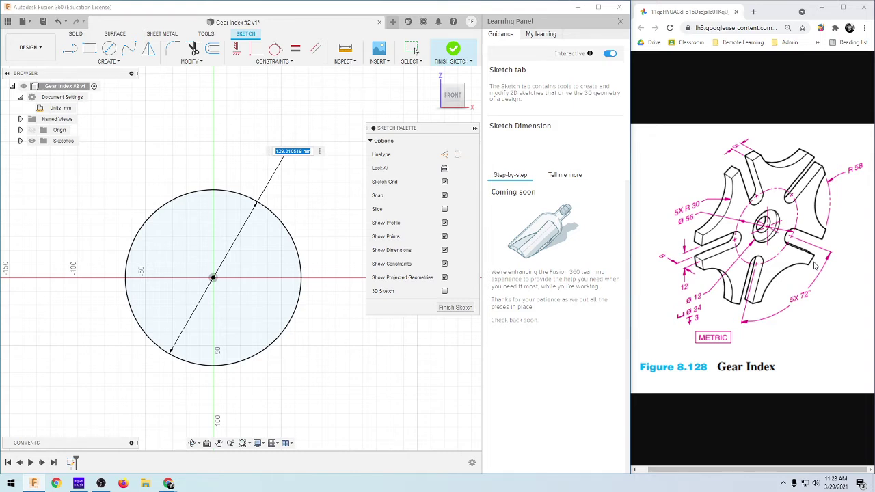
text(58*2)
key(Return)
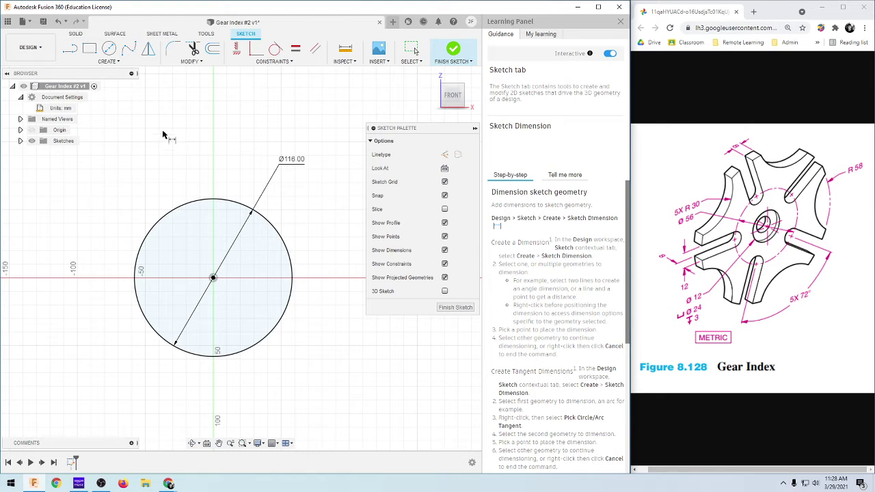
click(114, 61)
click(115, 67)
click(456, 307)
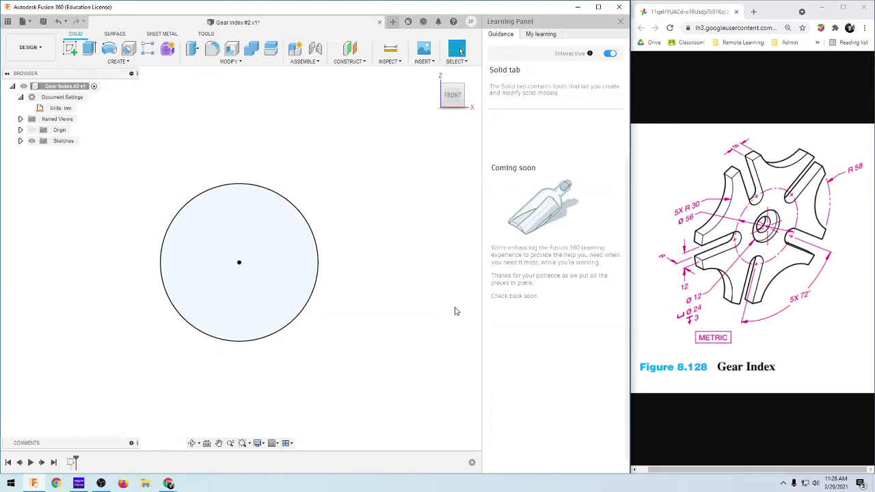
Step: Extrude the circle profile 8 mm to one side as a new body and view the disc straight from the front
click(89, 54)
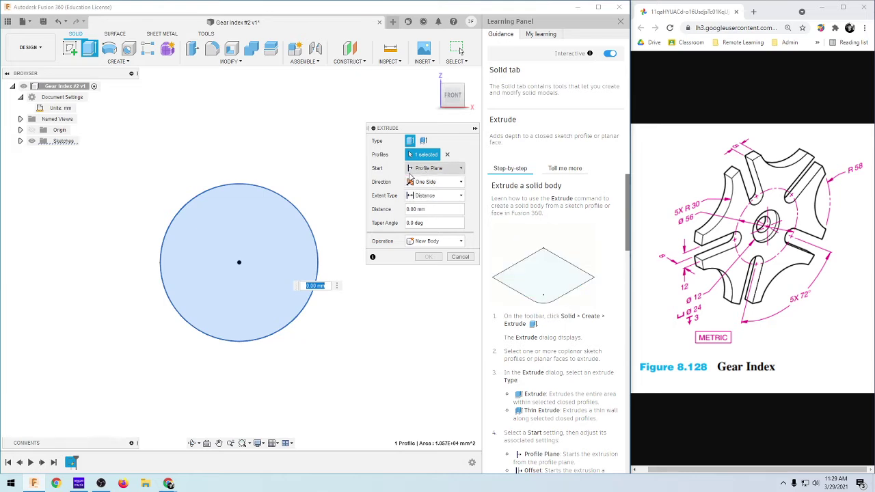
click(407, 212)
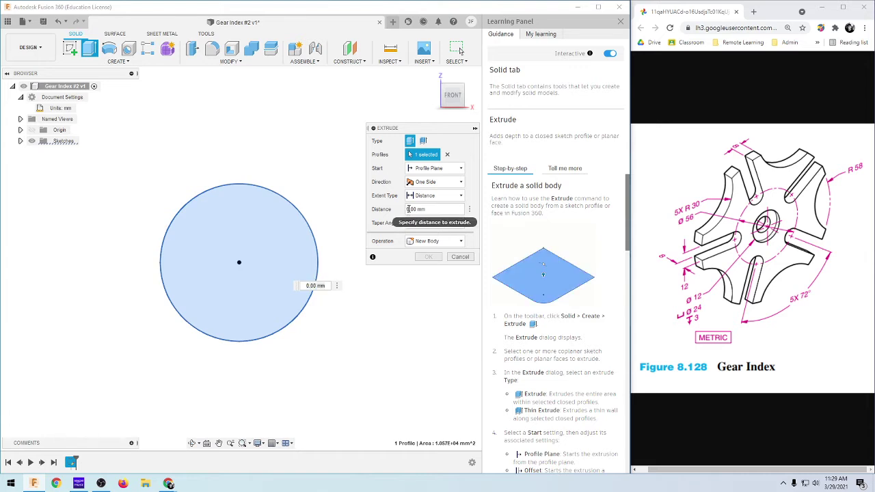
click(419, 243)
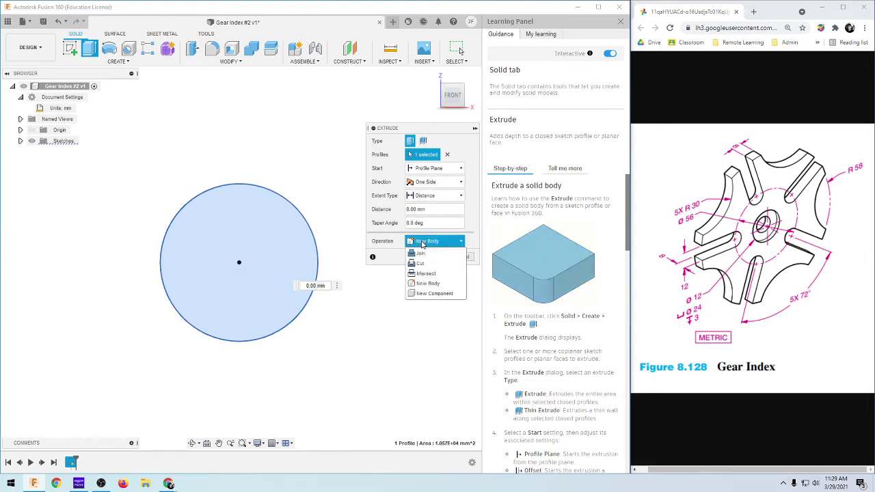
click(427, 243)
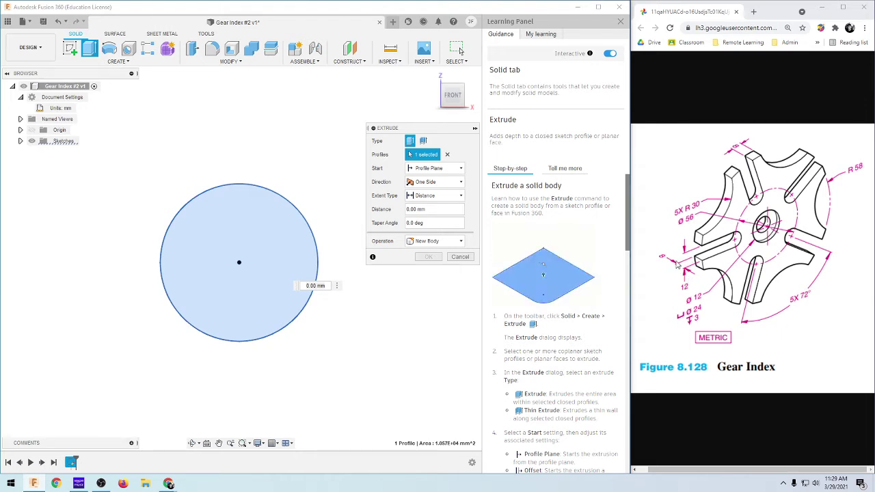
click(408, 210)
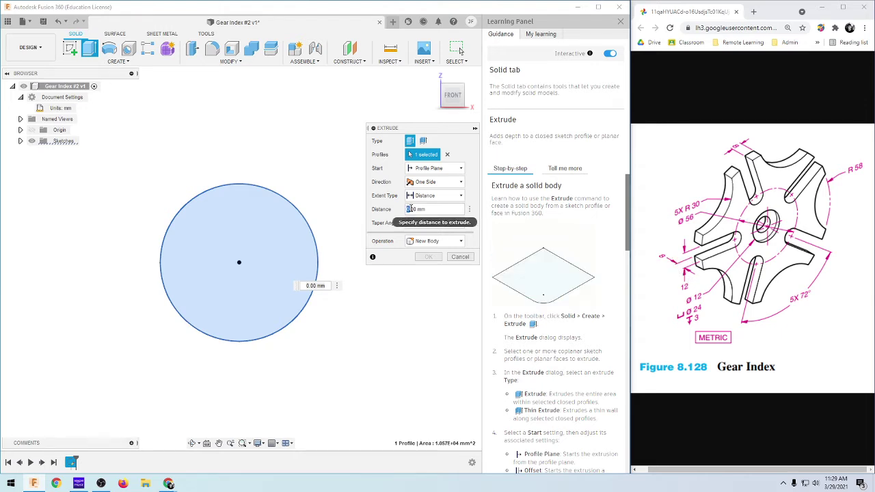
text(8)
key(Return)
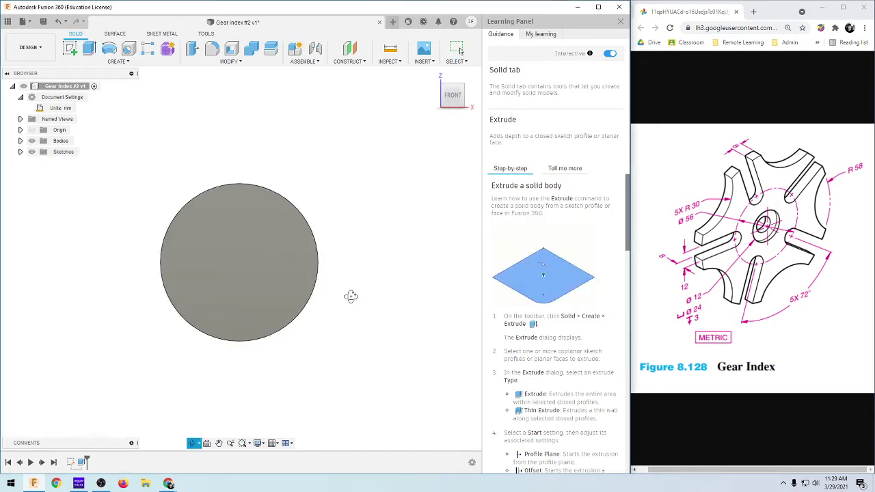
mouse_move(349, 297)
shift+middle_down()
mouse_move(367, 289)
mouse_move(285, 303)
mouse_move(343, 294)
shift+middle_up()
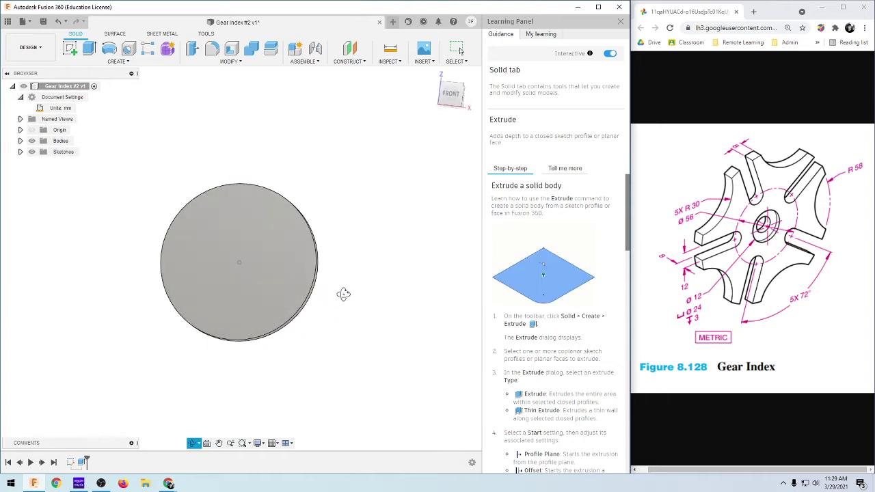
click(451, 96)
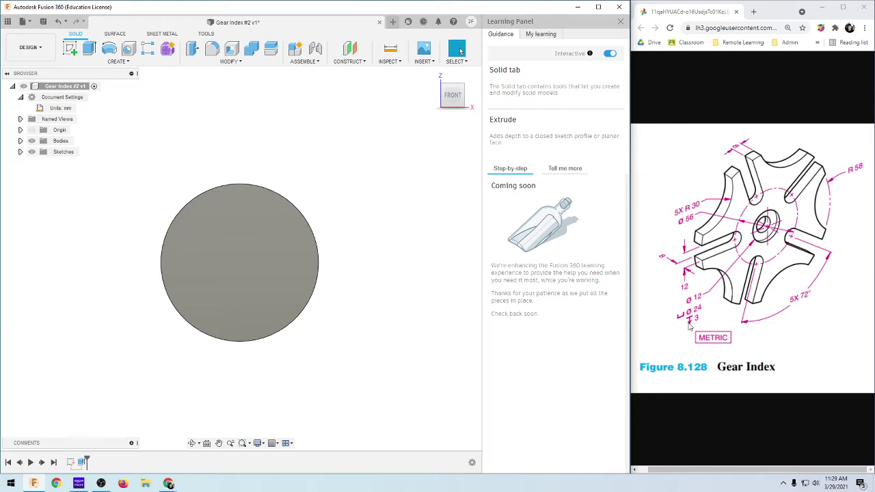
Step: Start a sketch on the disc's front face and draw a center diameter circle about 39 mm across, centred on the origin
click(73, 51)
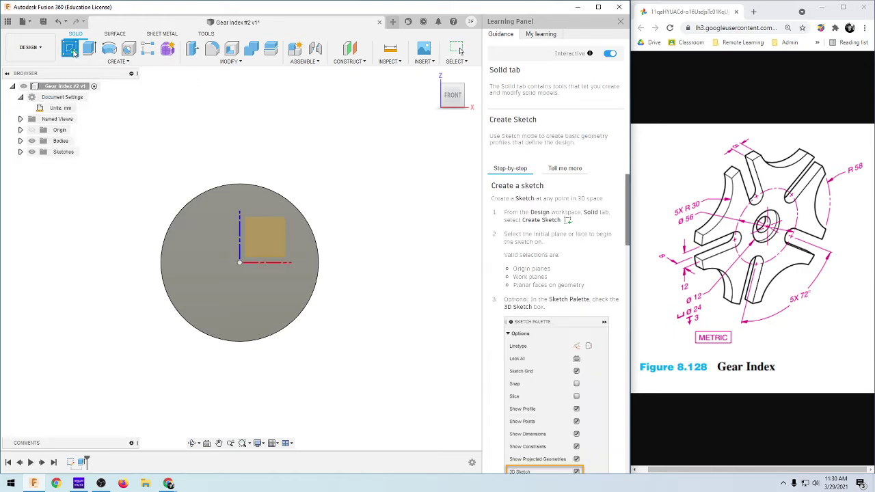
click(213, 253)
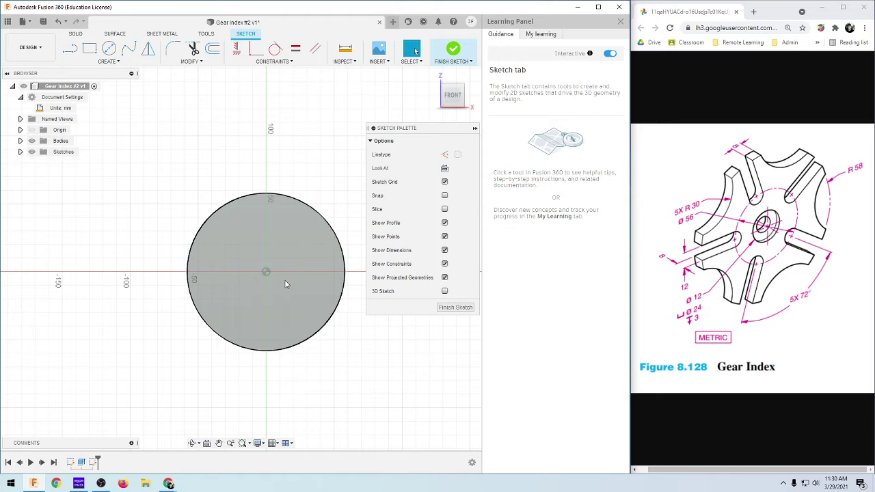
scroll(285, 279, up, 1)
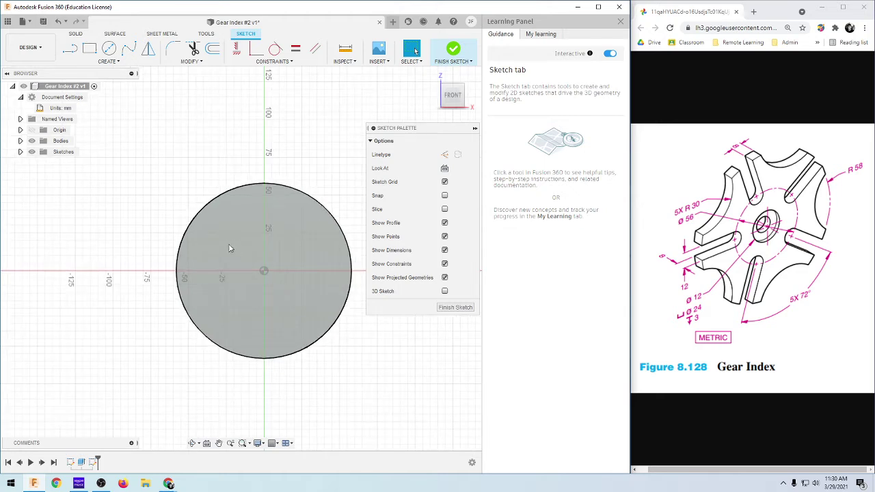
key(c)
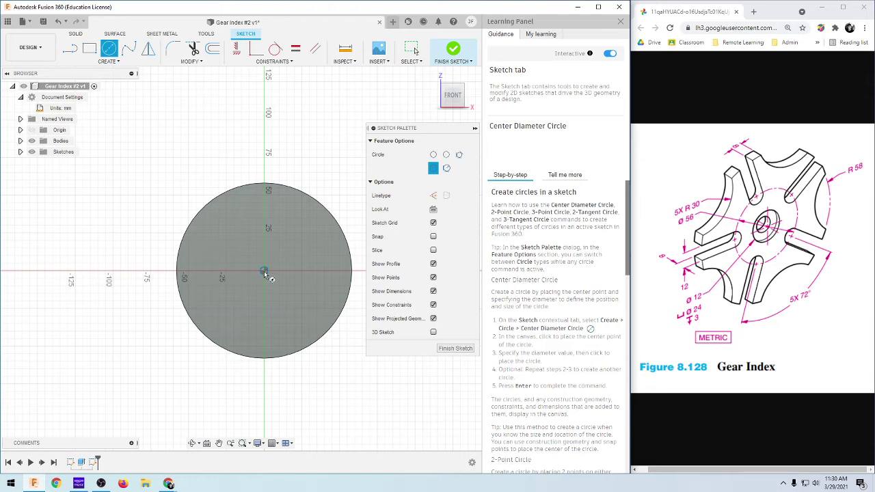
click(265, 272)
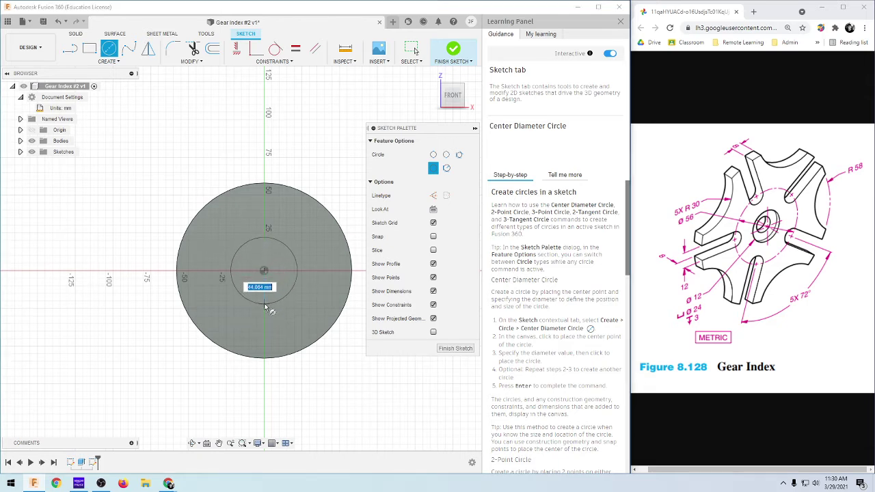
click(265, 303)
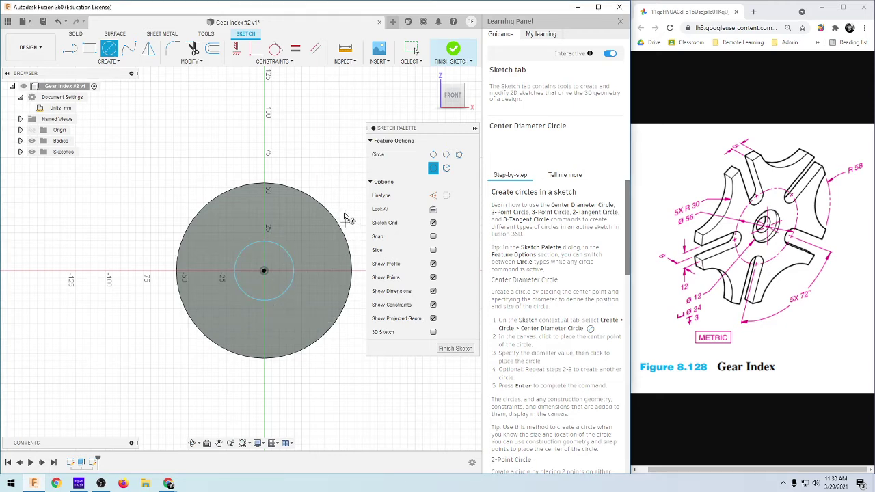
Step: Dimension the inner circle's diameter as 24 mm and finish the sketch
key(d)
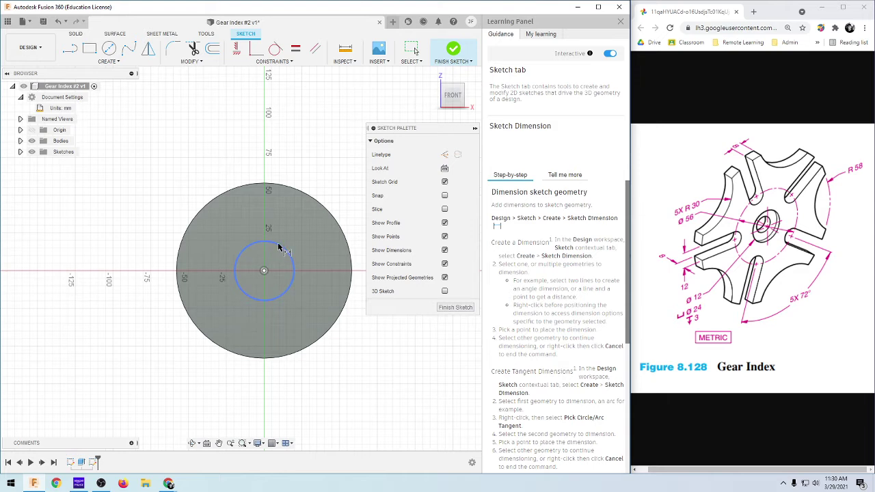
click(278, 248)
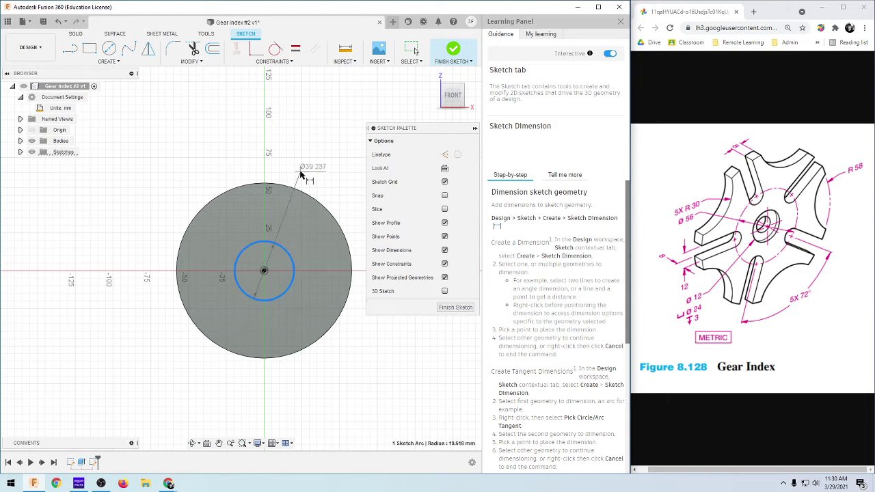
click(304, 169)
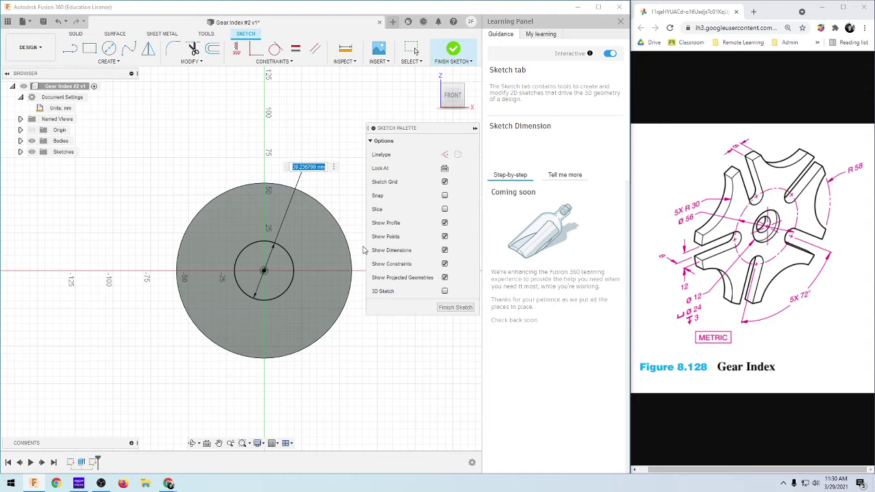
text(24)
key(Return)
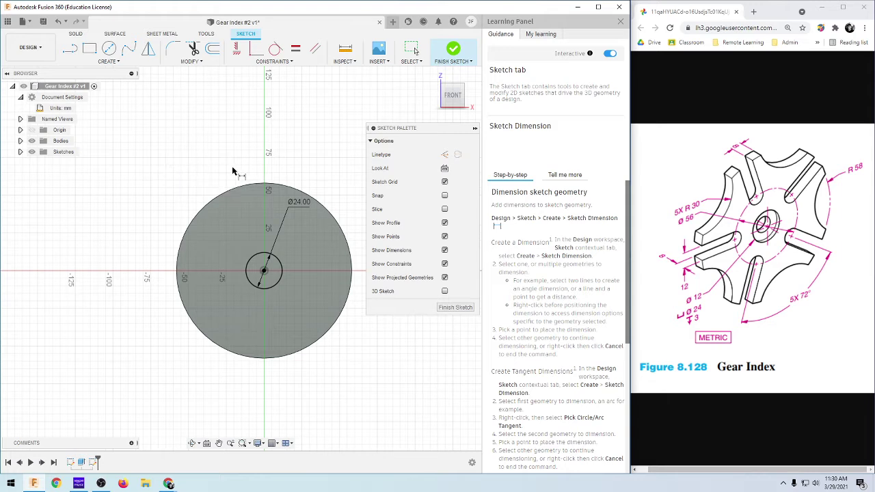
click(456, 308)
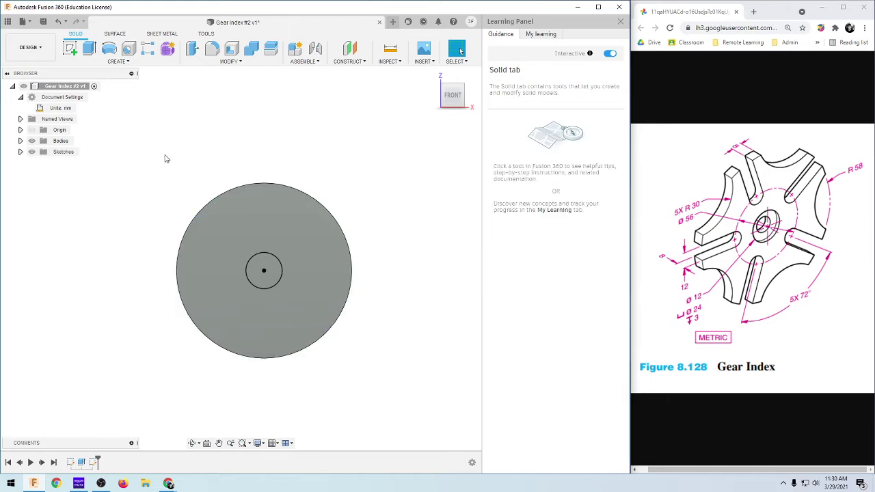
Step: Set up an extrusion of the 24 mm circle profile as a one-sided Cut with a distance of 3 mm
click(89, 49)
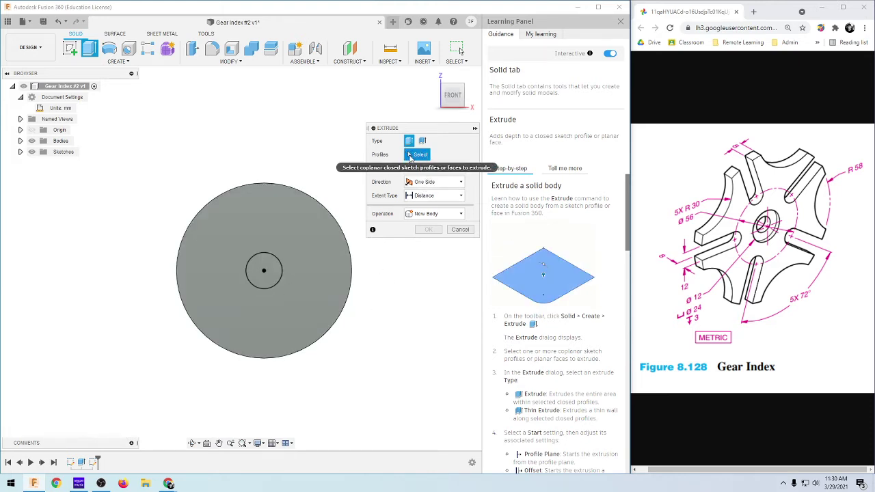
click(273, 278)
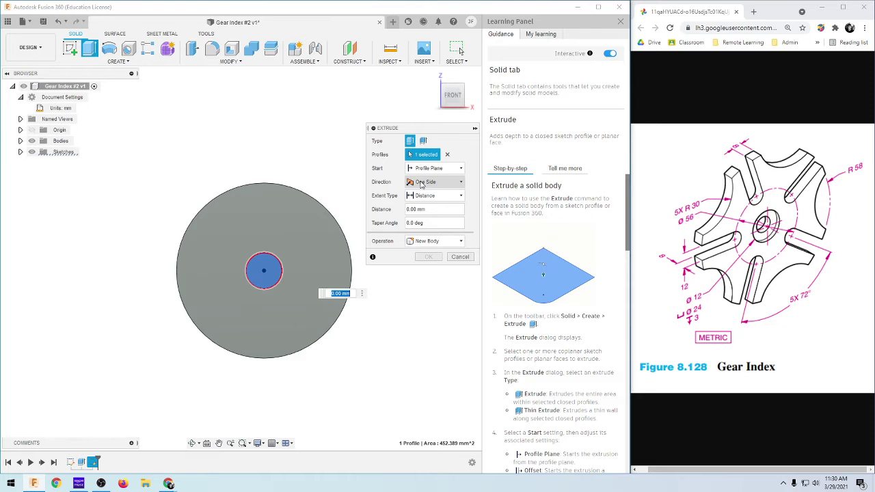
shift+middle_drag(401, 333, 401, 341)
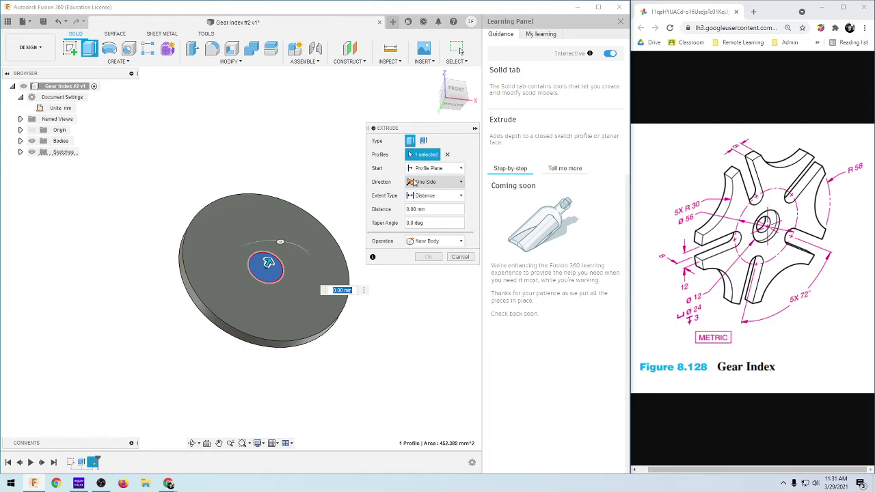
click(425, 184)
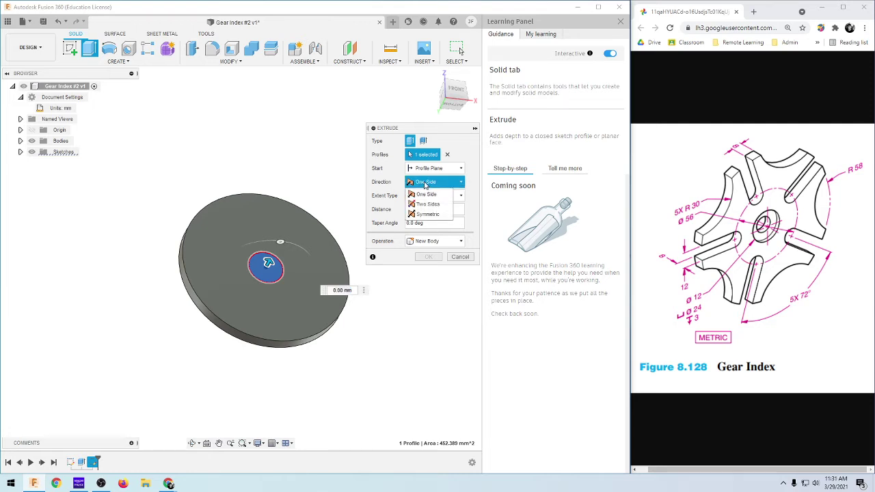
click(426, 185)
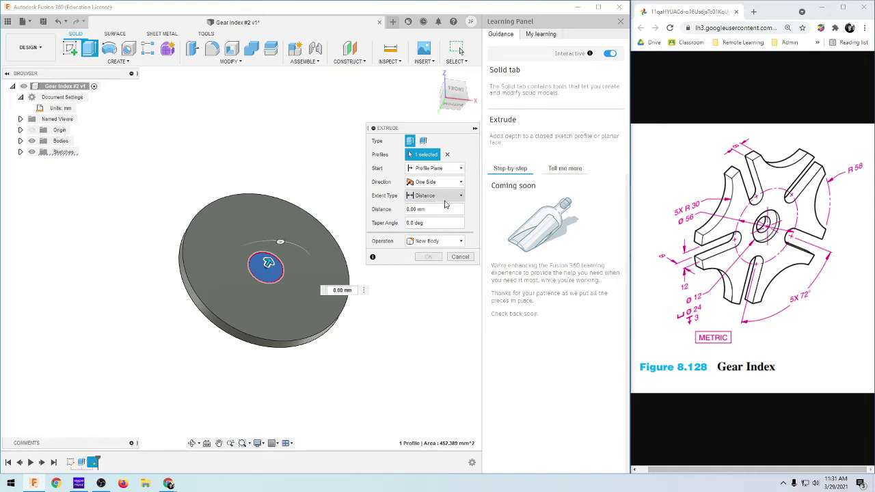
click(434, 246)
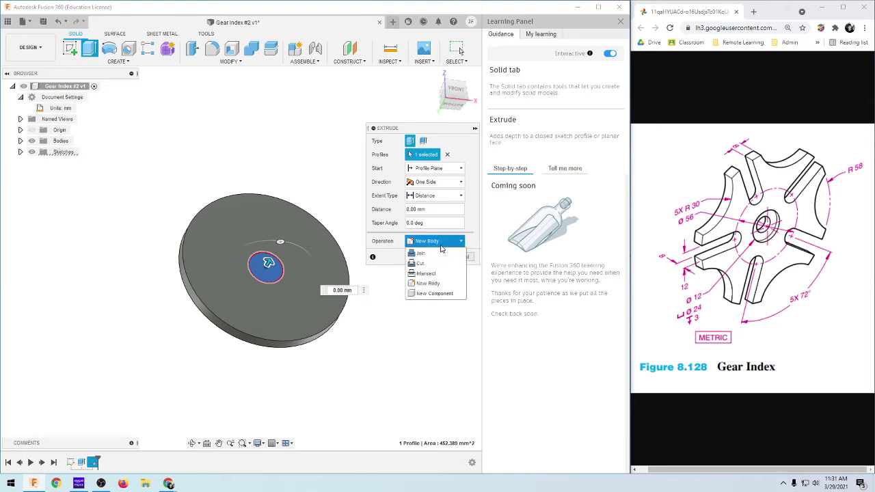
click(419, 264)
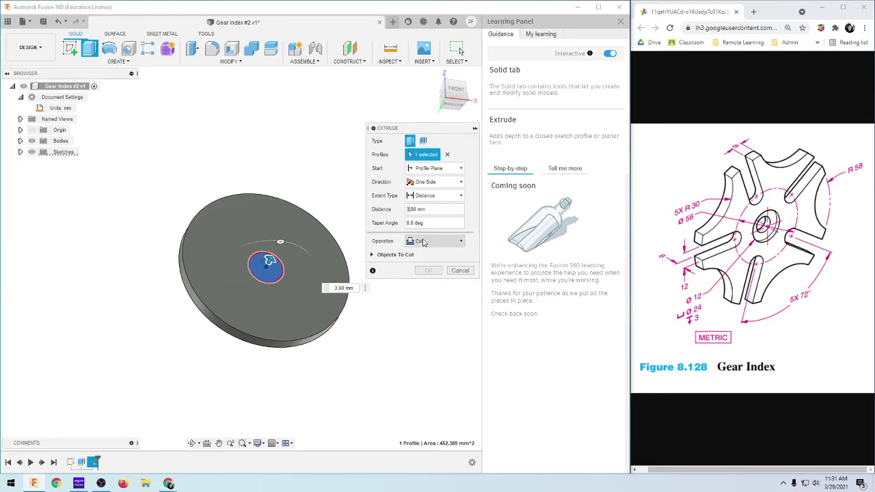
click(436, 183)
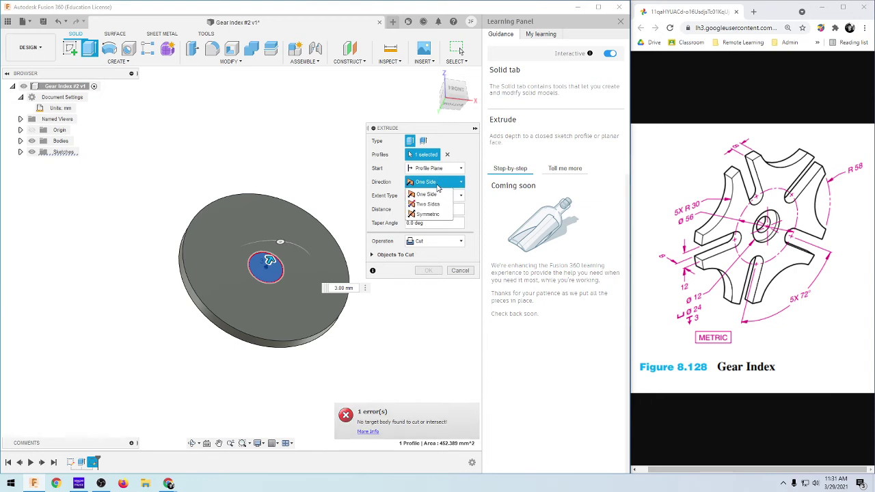
click(429, 194)
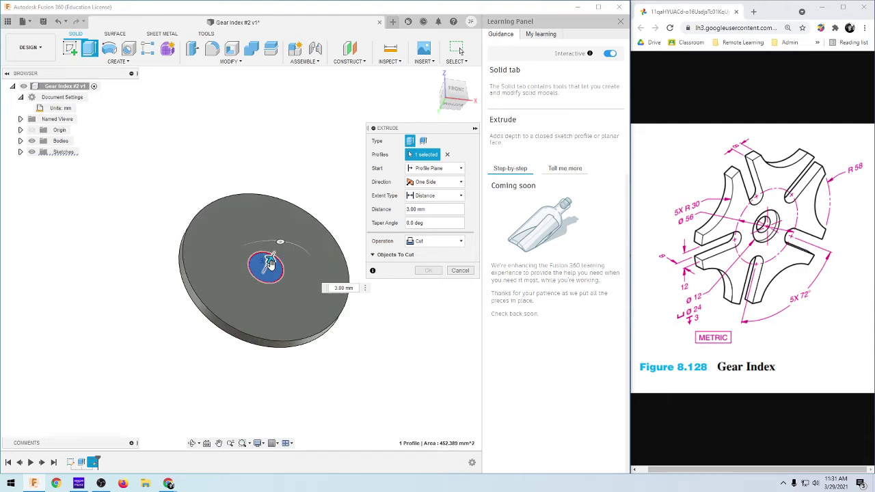
Step: Reverse the cut into the disc, set its distance to -3 mm and complete the extrusion
mouse_move(272, 261)
mouse_down()
mouse_move(257, 276)
mouse_move(266, 271)
mouse_up()
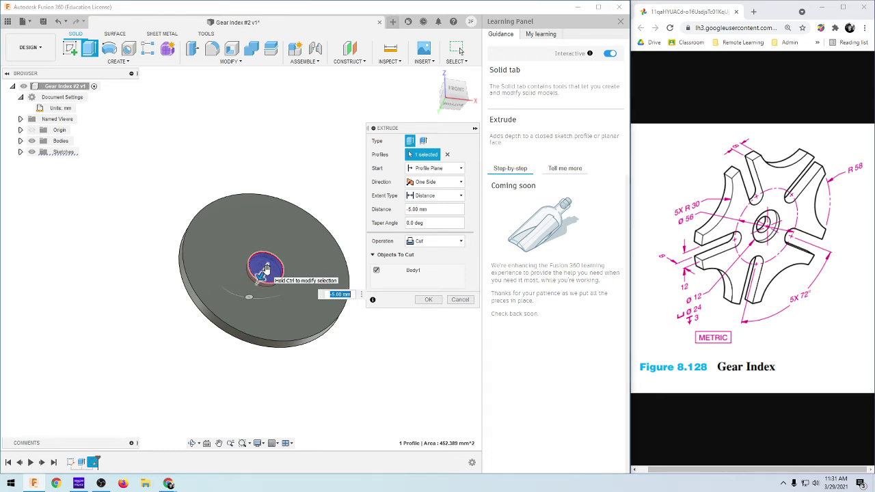
shift+middle_drag(266, 271, 255, 311)
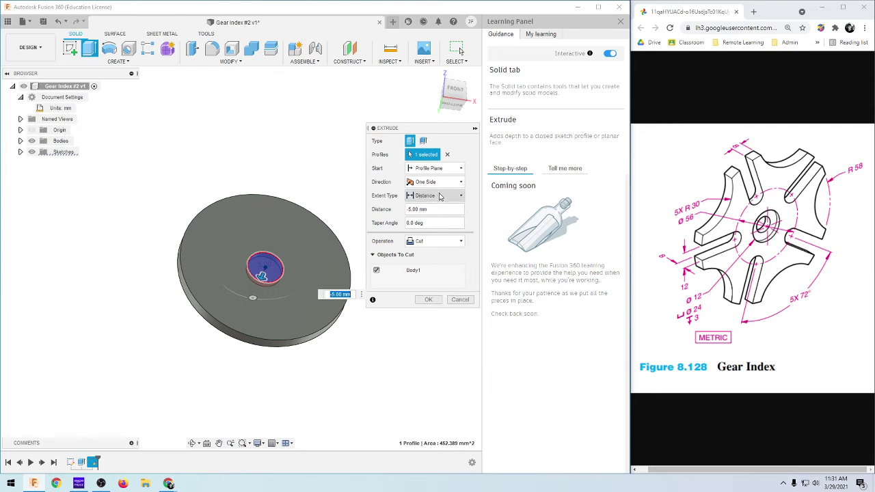
click(438, 198)
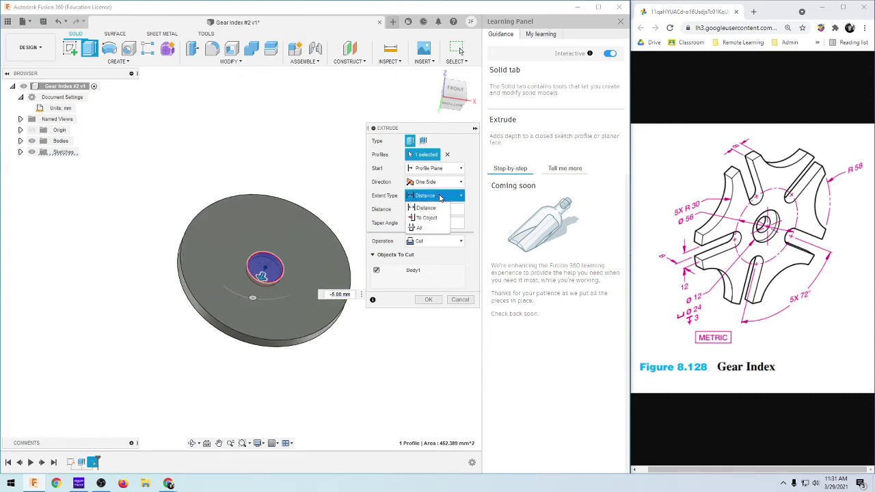
click(440, 198)
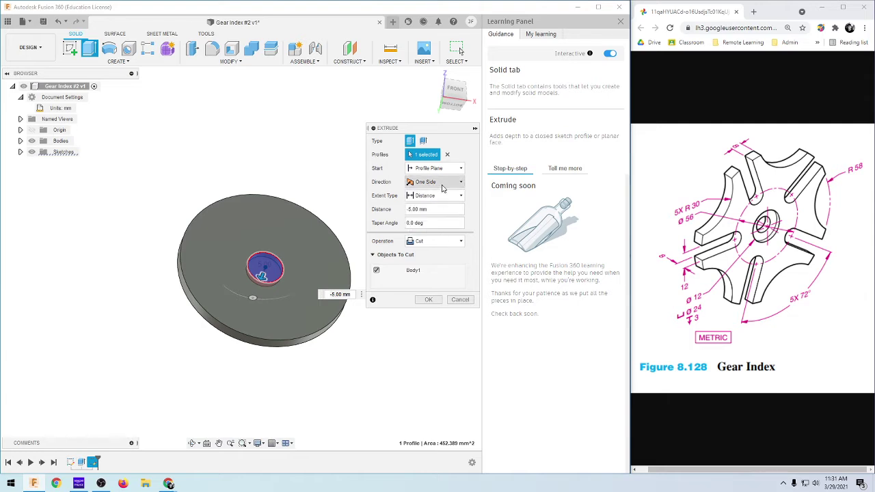
click(443, 169)
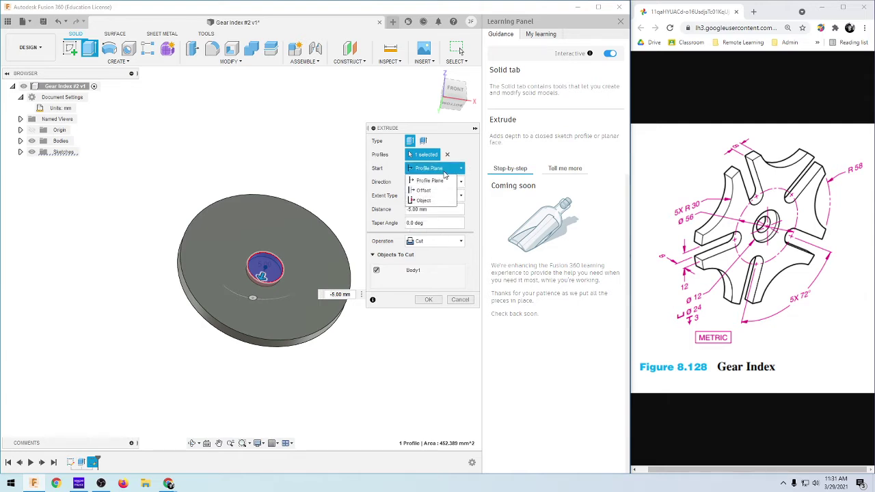
click(444, 177)
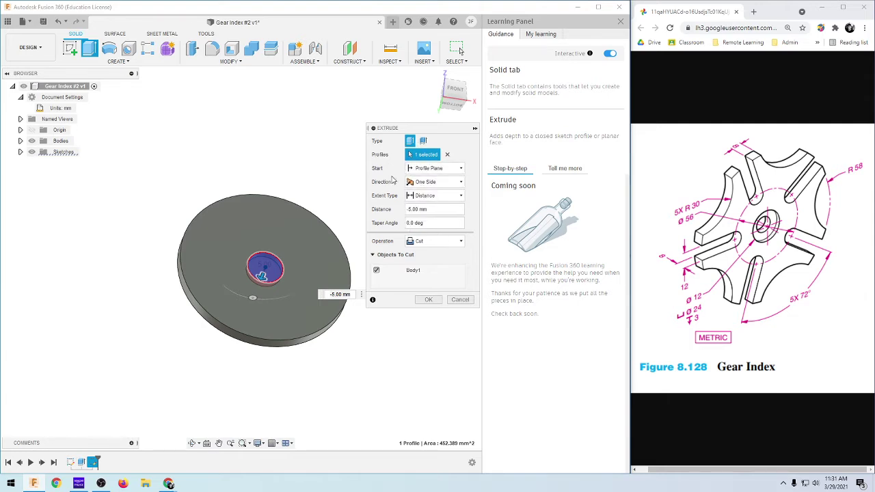
click(410, 211)
key(BackSpace)
key(Return)
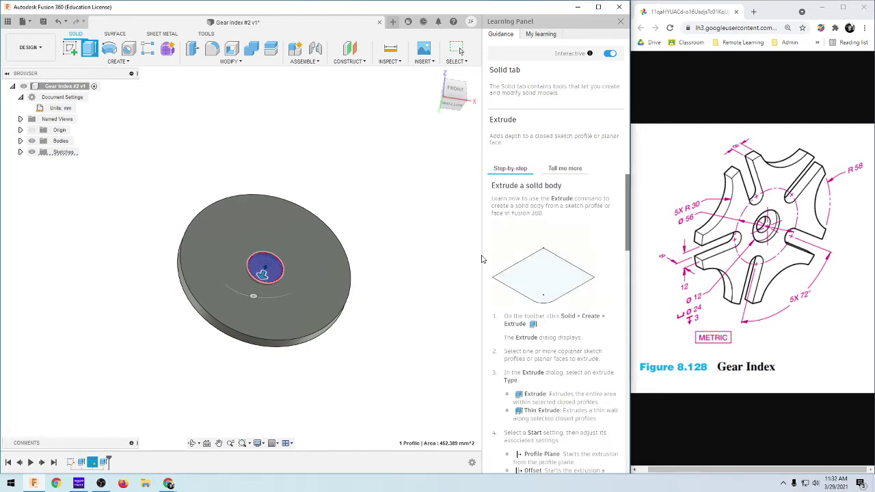
Step: Examine the central recess from the front and at an angle, then review its source sketch, Sketch2, and close it
shift+middle_drag(276, 300, 244, 278)
scroll(258, 274, up, 4)
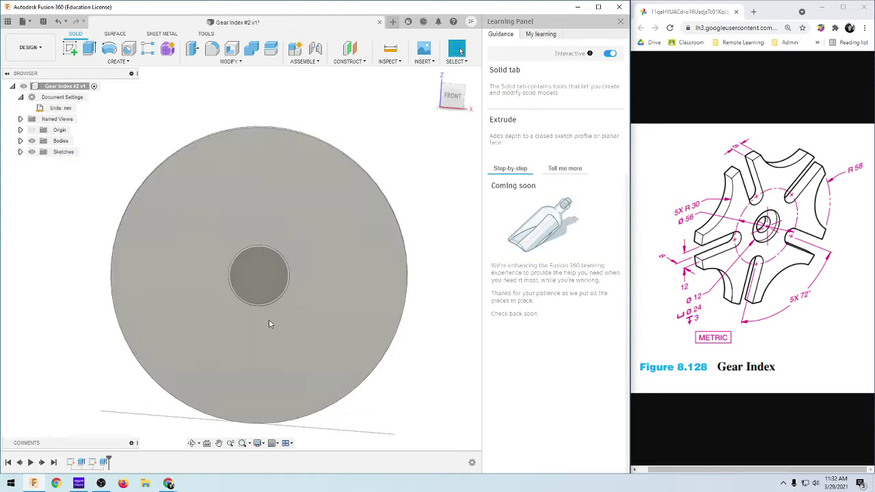
scroll(268, 320, down, 4)
scroll(177, 397, up, 2)
shift+middle_drag(176, 404, 180, 371)
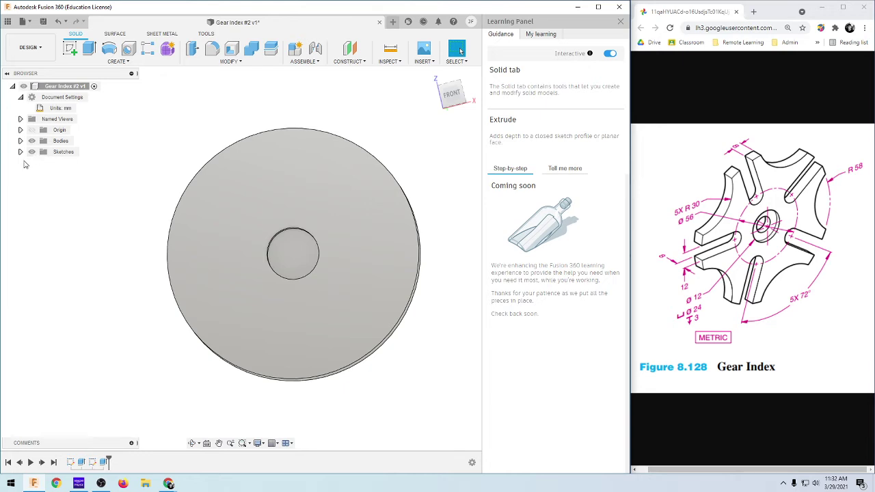
click(19, 153)
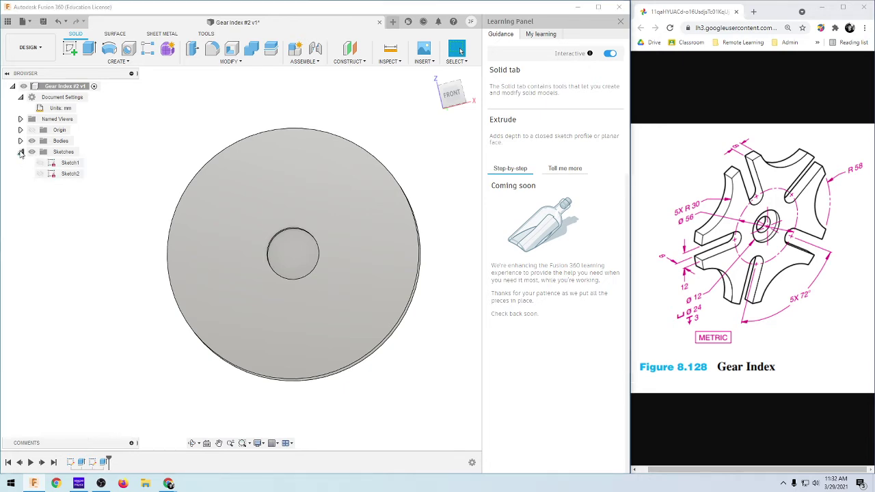
double_click(68, 175)
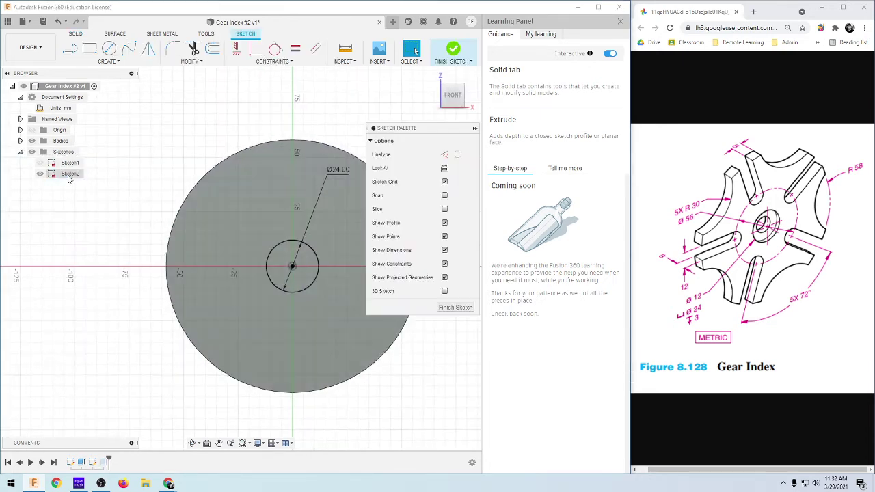
mouse_move(304, 370)
shift+middle_down()
mouse_move(320, 334)
mouse_move(313, 342)
mouse_move(301, 327)
mouse_move(228, 314)
shift+middle_up()
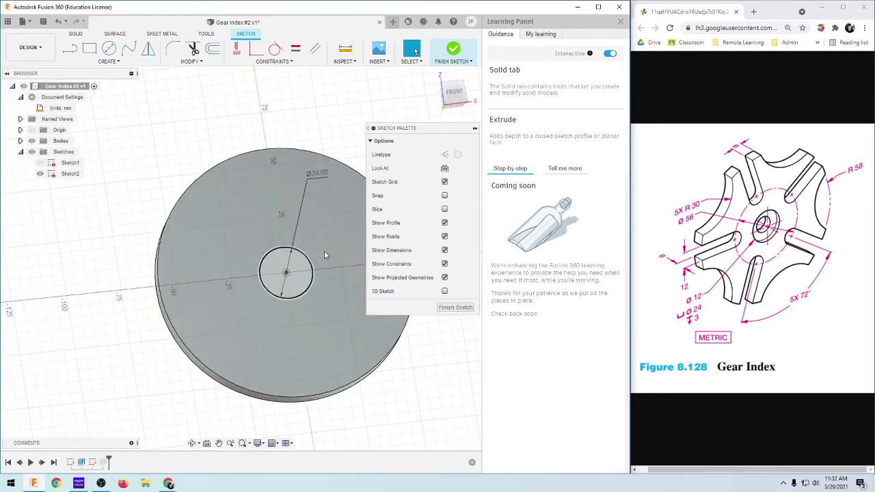
click(456, 309)
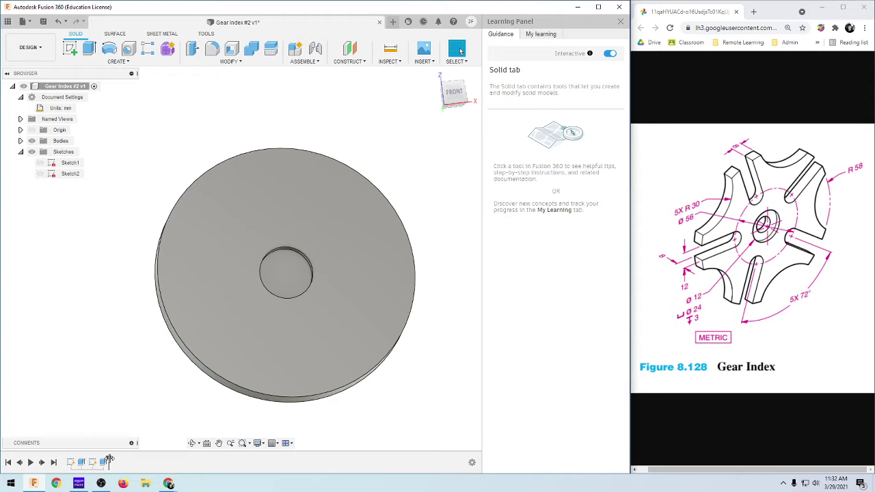
Step: Review the extrusion settings of the 24 mm counterbore cut and close them without making changes
click(105, 463)
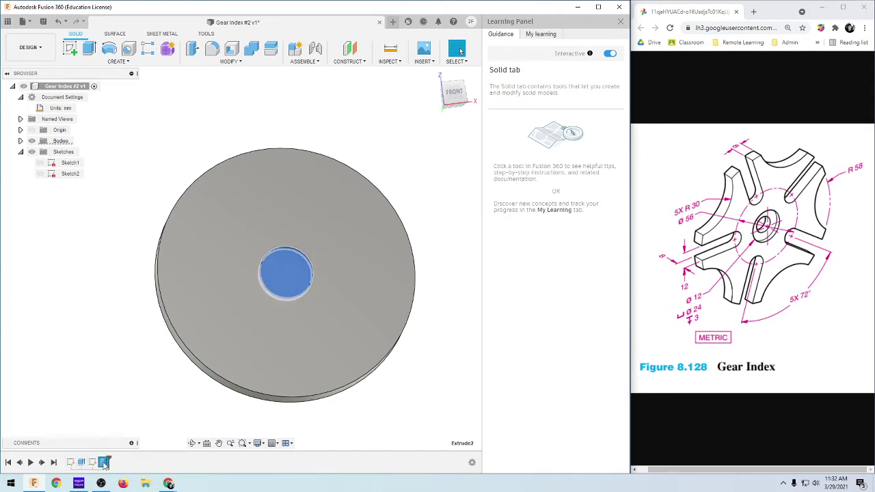
double_click(104, 463)
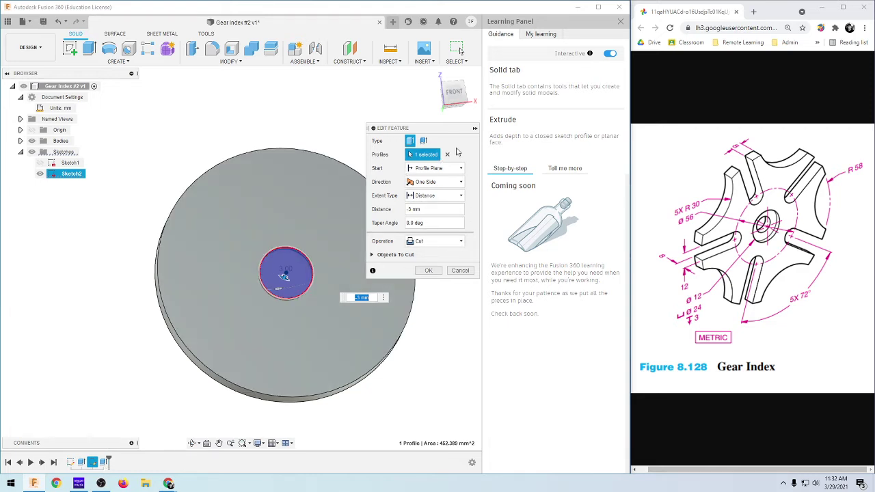
click(461, 271)
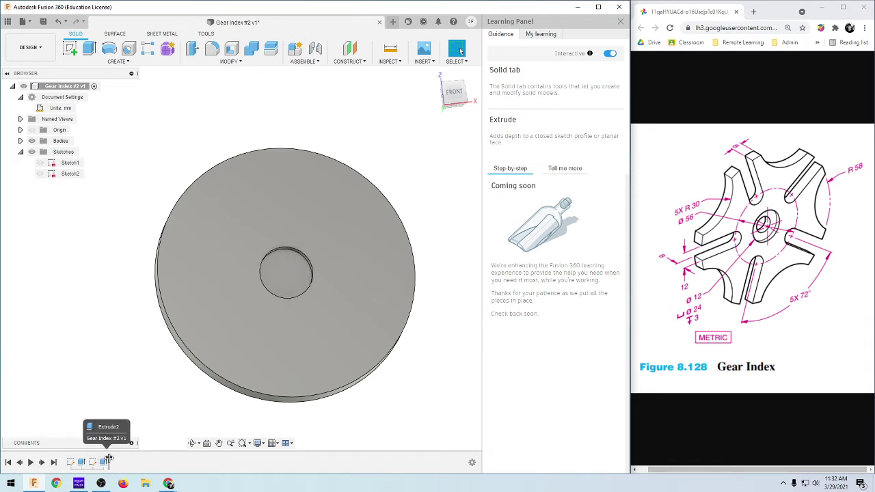
mouse_move(109, 458)
mouse_down()
mouse_move(70, 463)
mouse_move(106, 463)
mouse_up()
Step: Start a sketch on the counterbore's floor and draw a circle about 17 mm in diameter centred on the origin
mouse_move(274, 365)
shift+middle_down()
mouse_move(288, 399)
mouse_move(267, 383)
mouse_move(329, 416)
mouse_move(283, 415)
mouse_move(428, 244)
shift+middle_up()
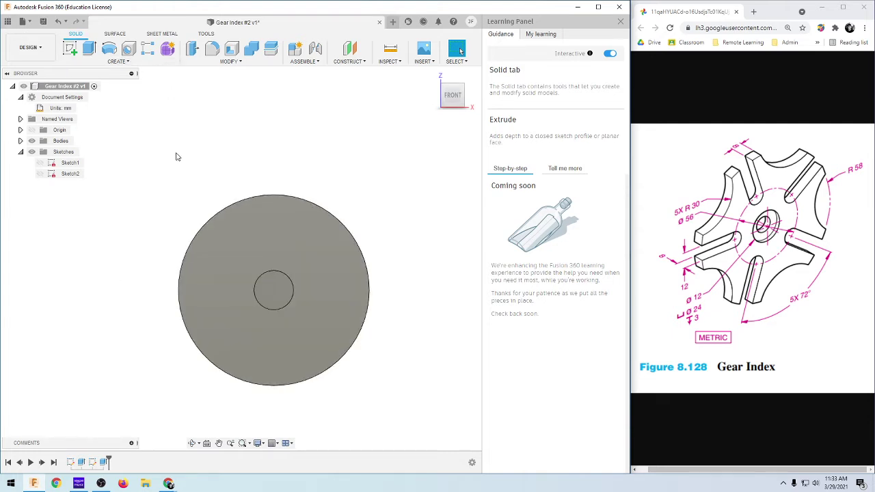
click(71, 48)
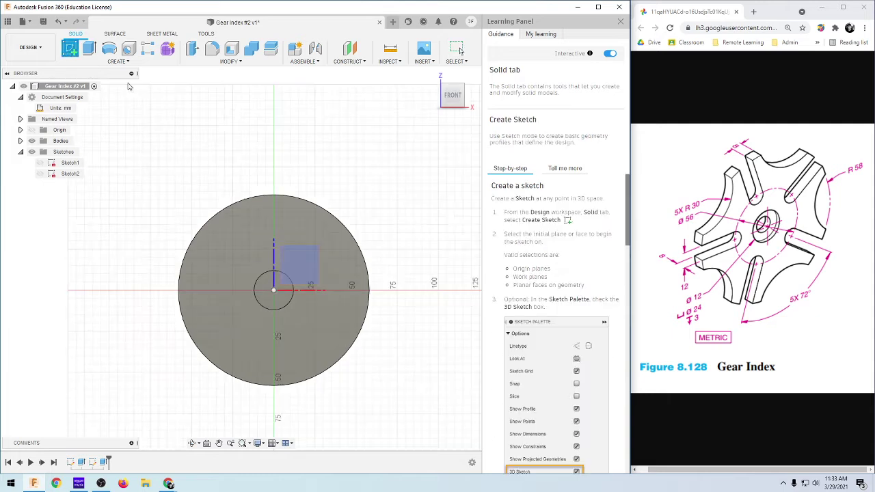
scroll(288, 347, up, 5)
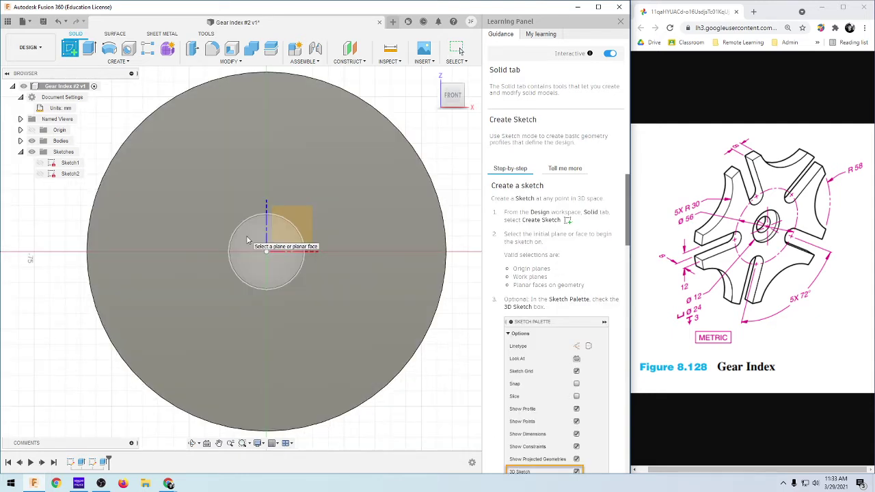
click(248, 240)
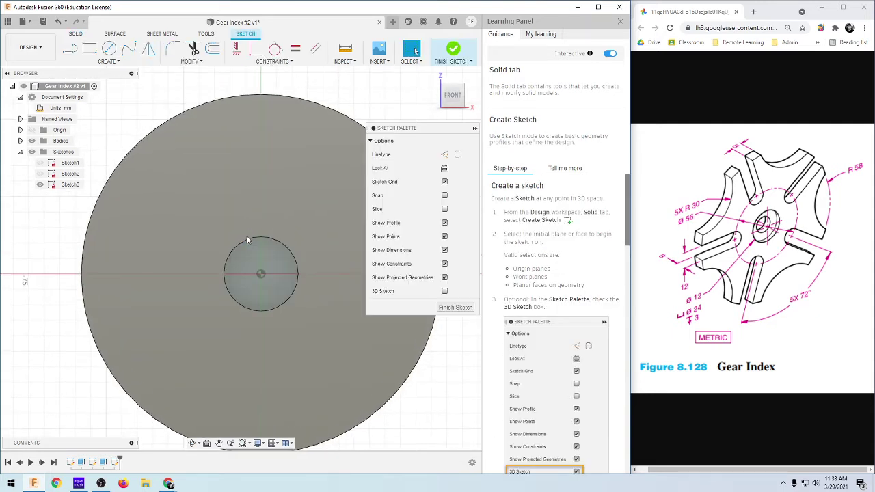
key(c)
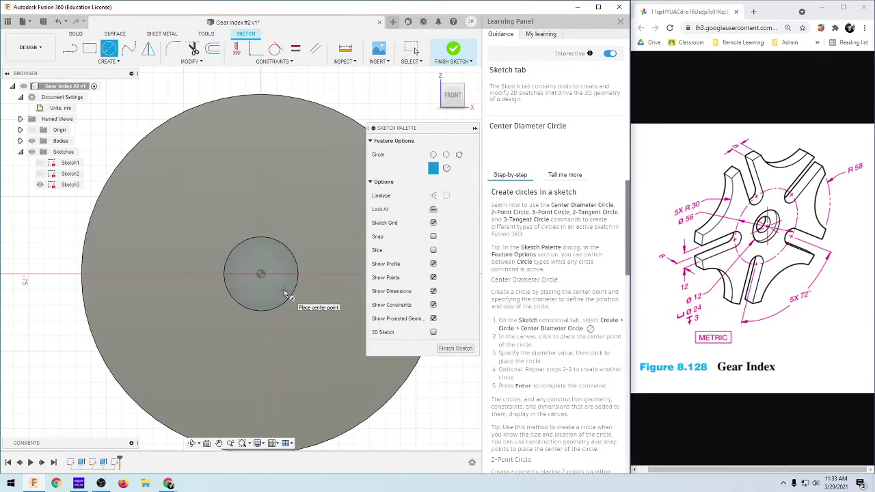
click(261, 274)
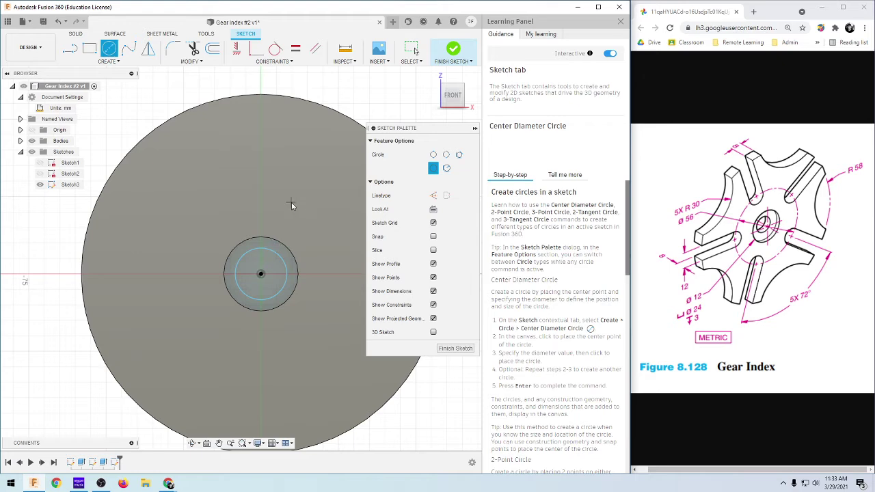
Step: Dimension the new circle's diameter as 12 mm and finish the sketch
key(d)
click(277, 254)
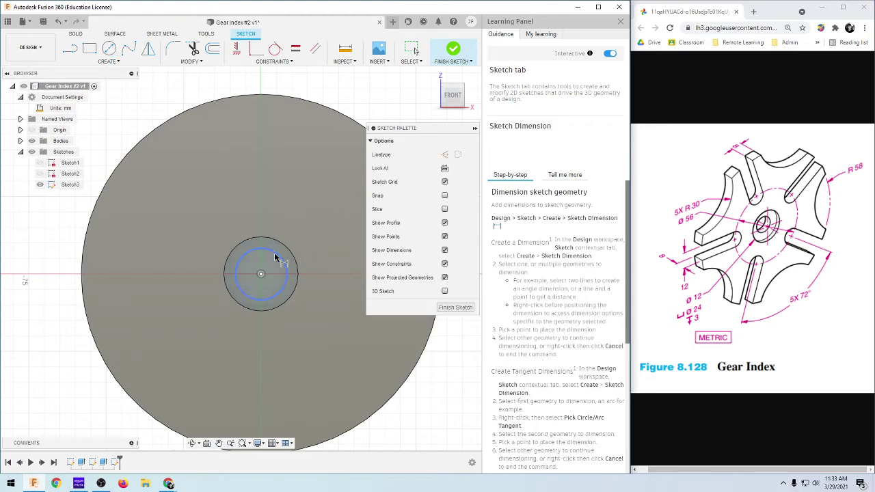
click(294, 183)
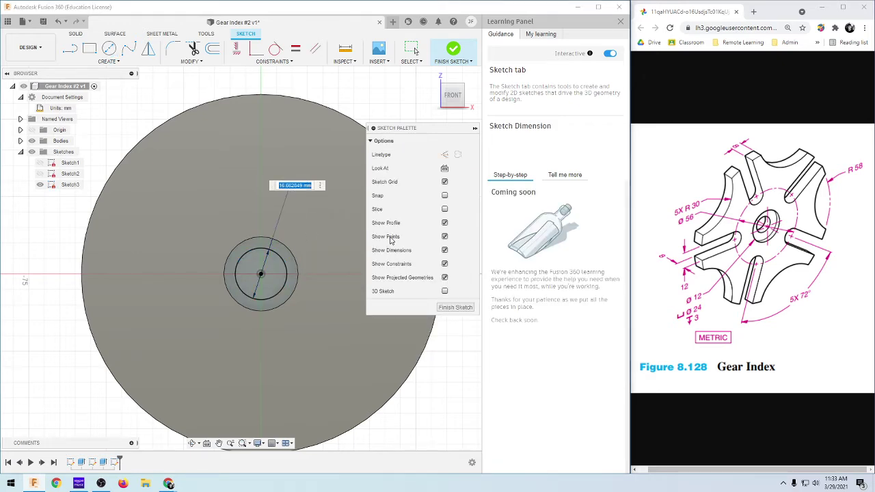
text(12)
key(Return)
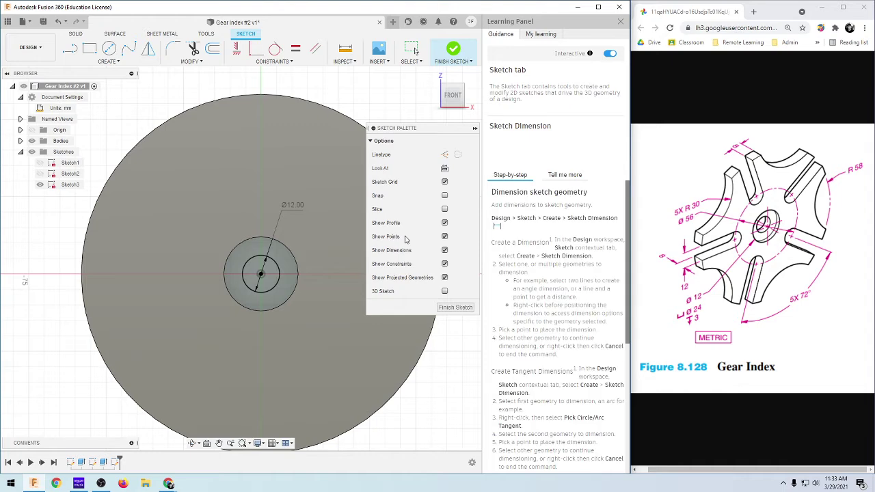
click(455, 307)
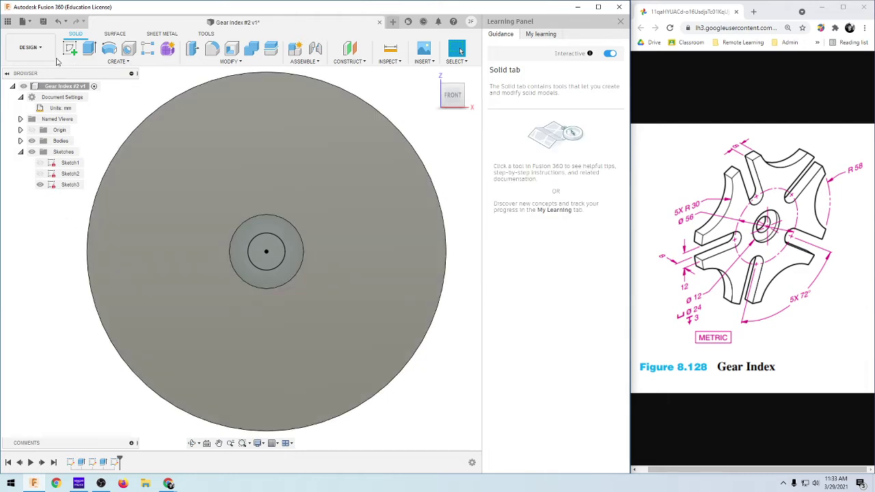
Step: Extrude the 12 mm circle profile as a one-sided Cut with extent All, flipping its direction to go through the disc
click(90, 50)
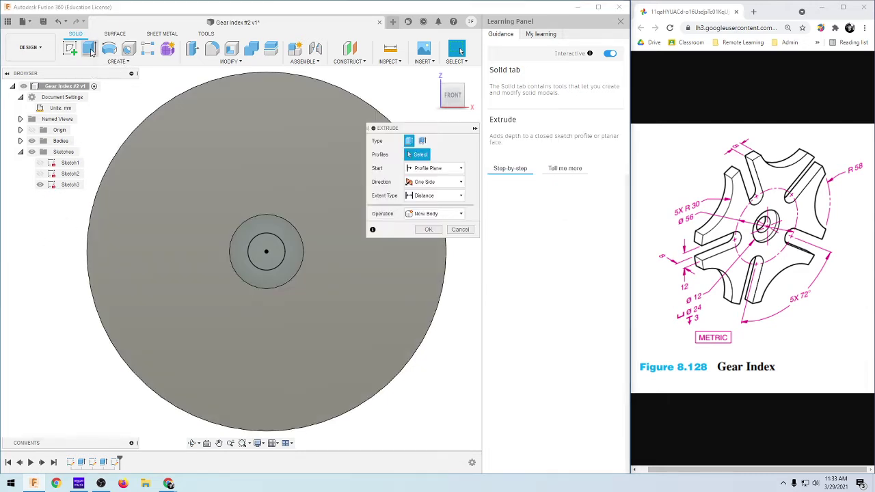
click(280, 253)
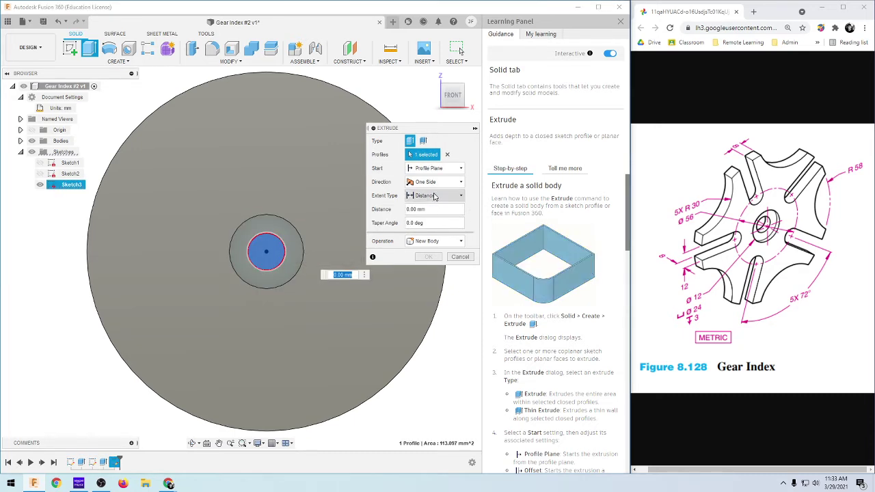
click(438, 196)
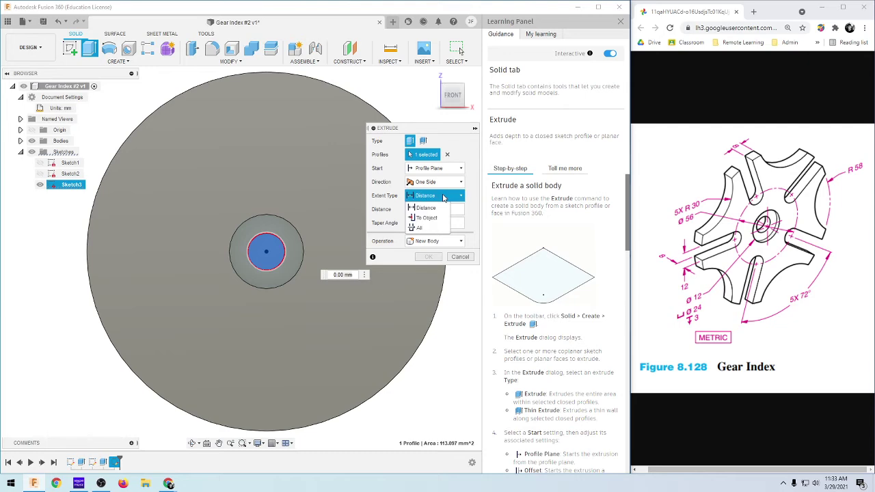
click(422, 229)
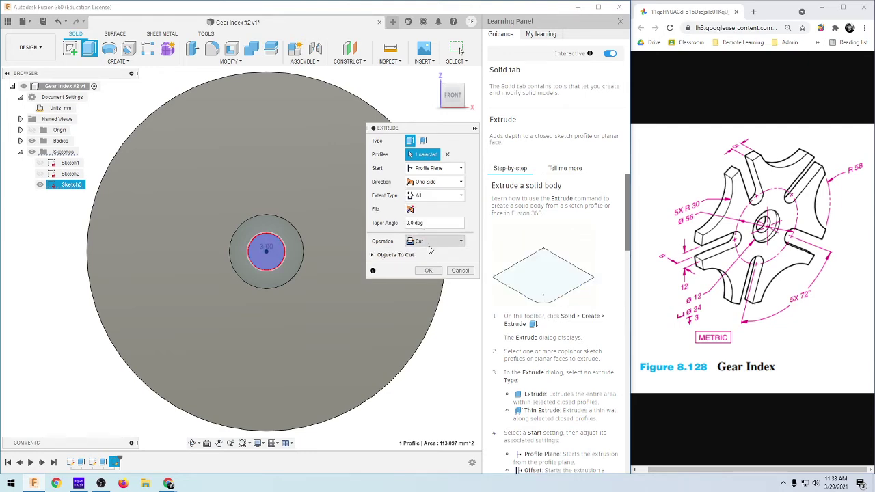
shift+middle_drag(276, 353, 292, 312)
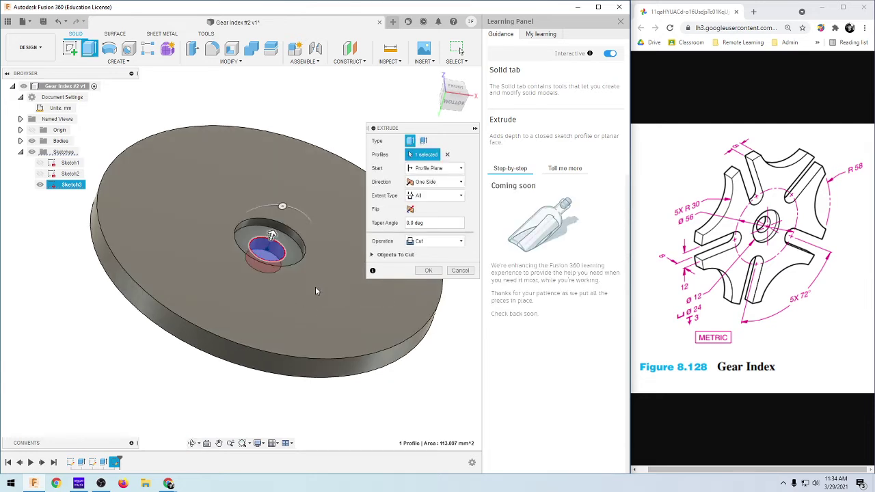
click(411, 210)
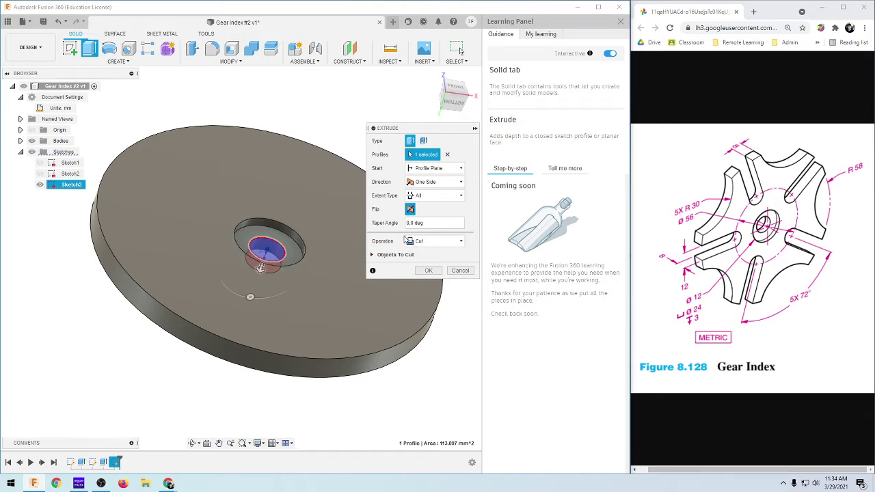
click(428, 272)
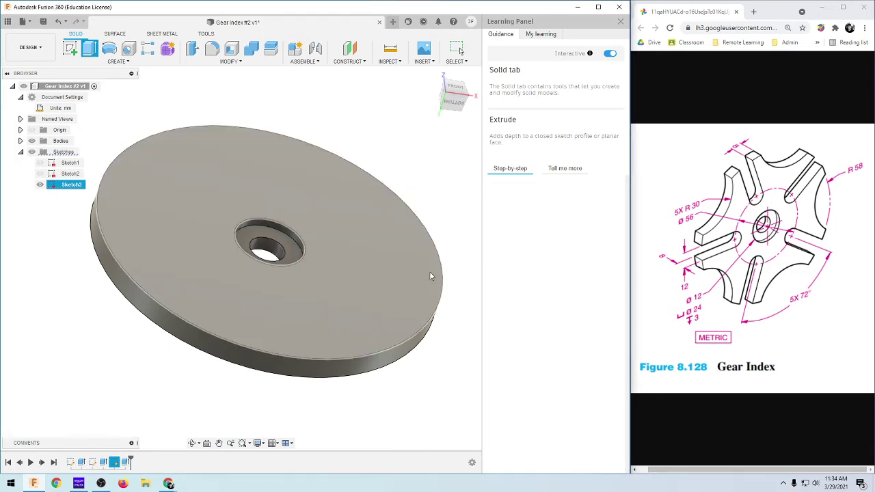
Step: Examine the central through hole and counterbore at an angle and from the front
shift+middle_drag(354, 271, 289, 328)
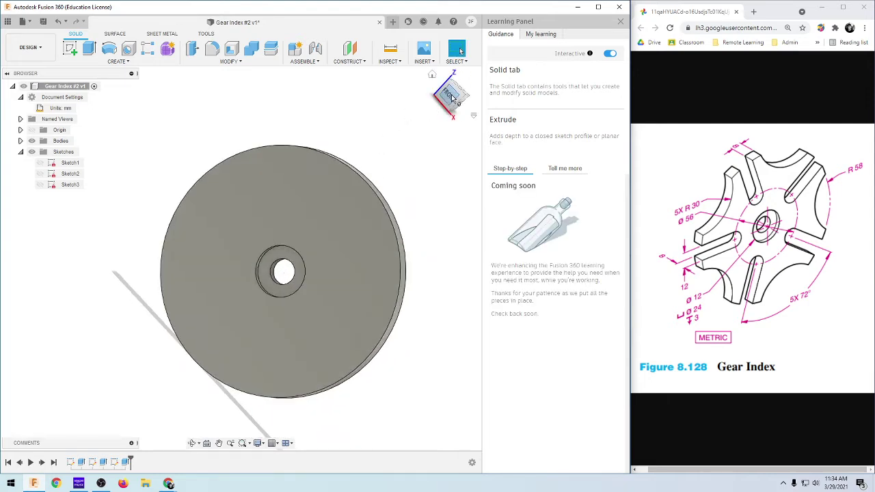
click(451, 99)
scroll(199, 418, down, 3)
scroll(181, 381, up, 2)
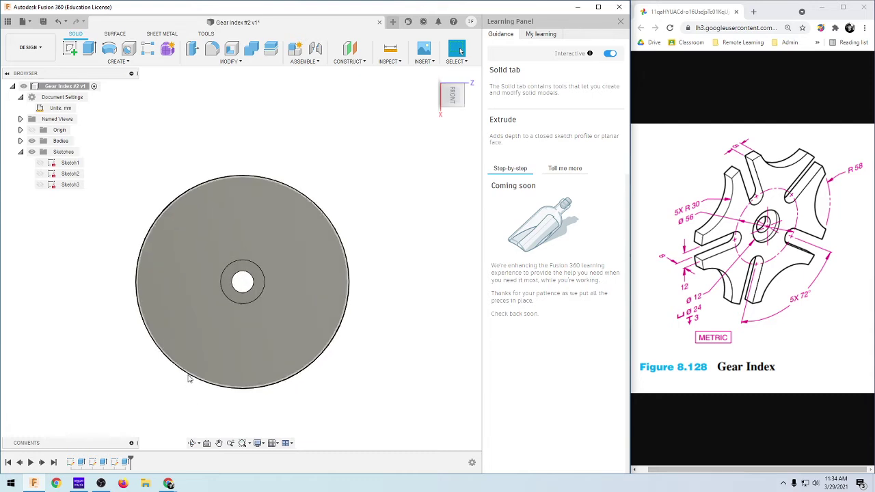
scroll(171, 374, up, 3)
scroll(34, 404, down, 3)
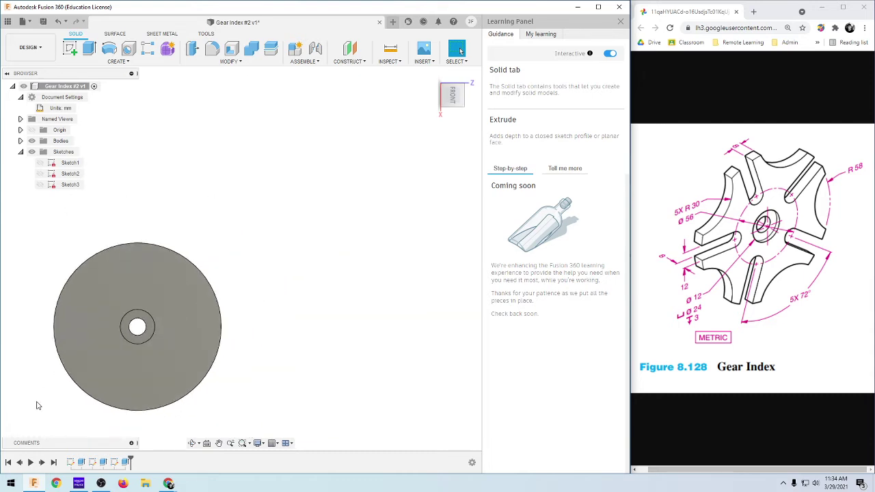
scroll(35, 411, up, 2)
scroll(35, 411, up, 3)
scroll(293, 271, down, 5)
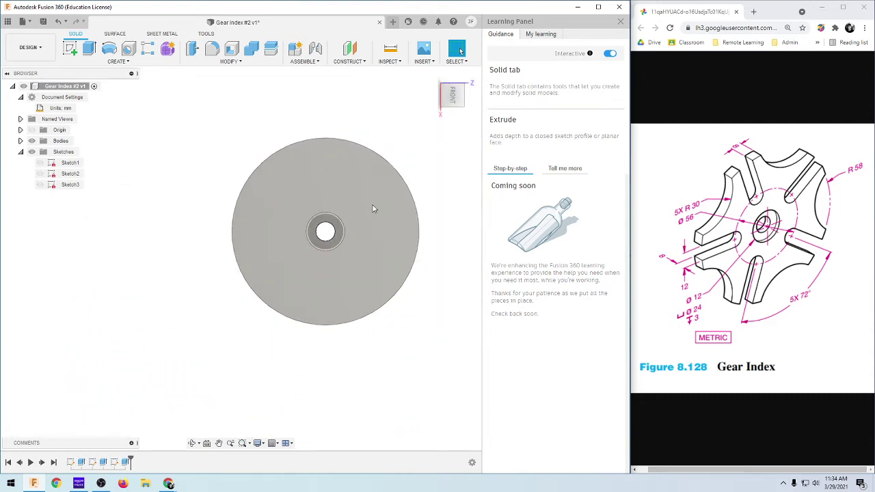
scroll(406, 176, up, 3)
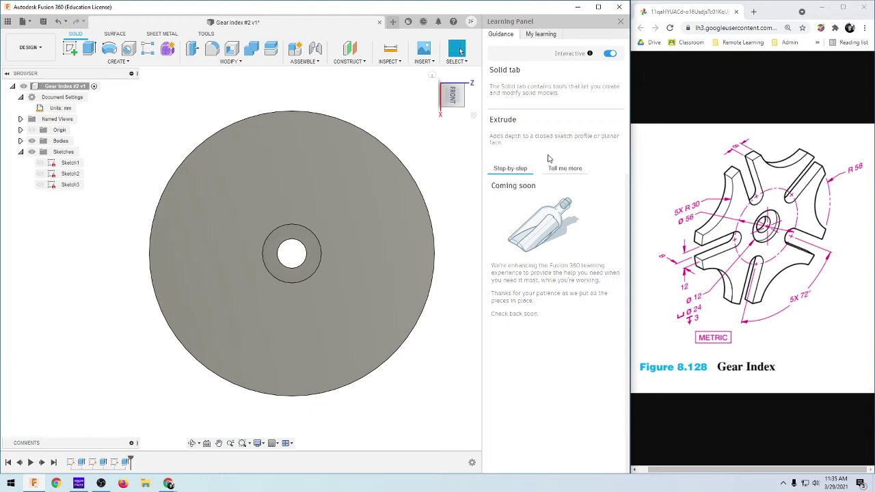
click(195, 177)
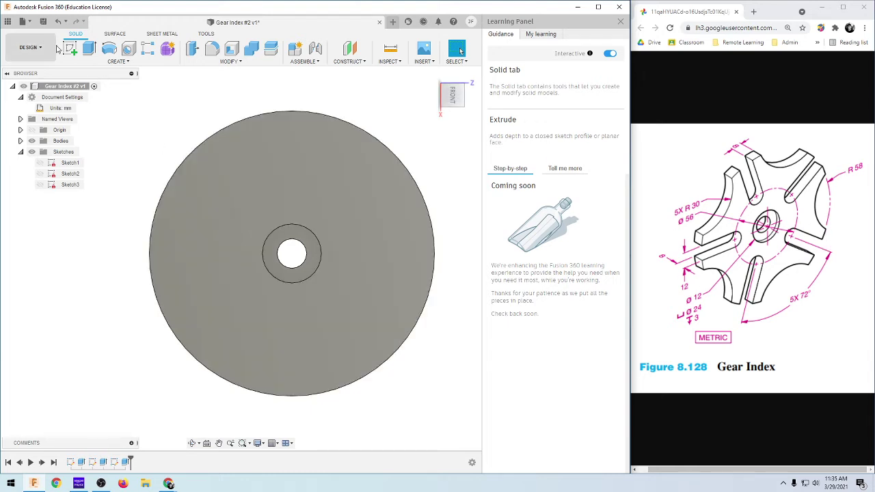
Step: Start a sketch on the disc's front face and draw an origin-centred construction circle about two-thirds of the disc's diameter
click(69, 48)
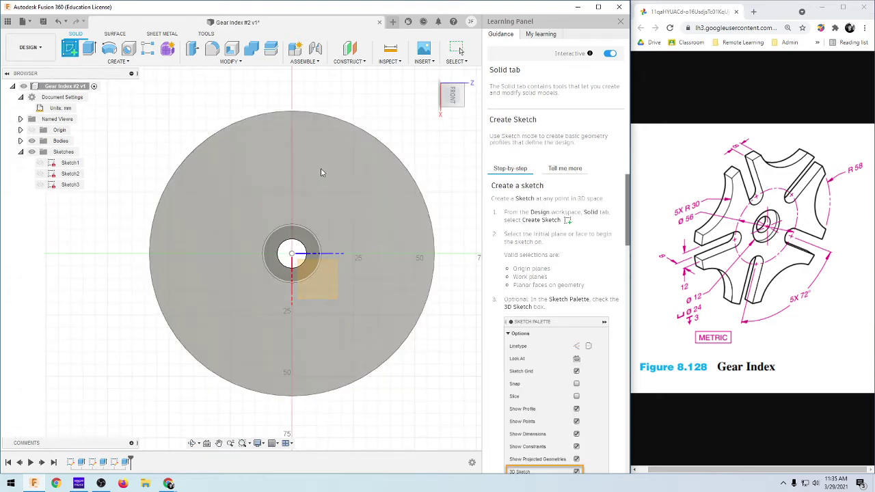
click(321, 172)
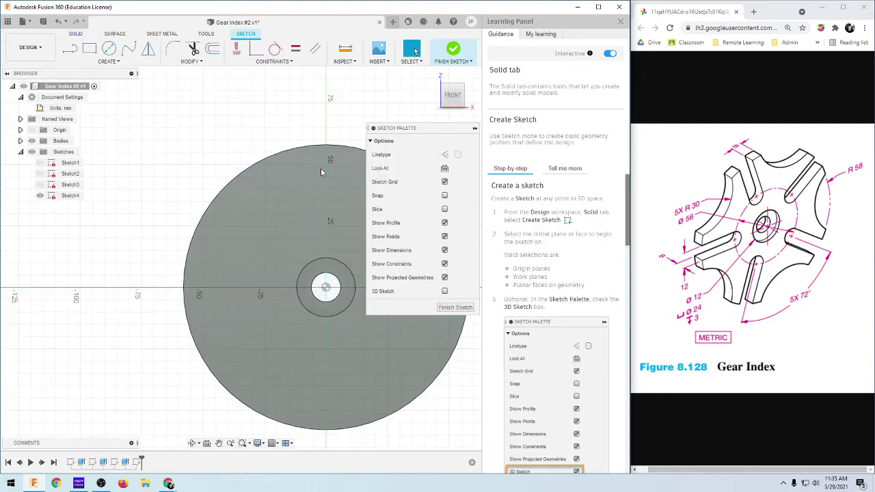
scroll(380, 321, down, 3)
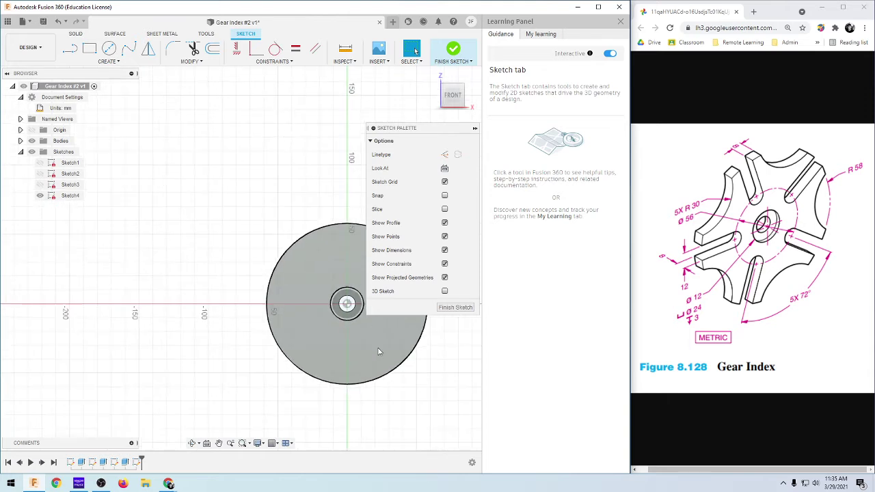
scroll(380, 352, up, 5)
scroll(412, 357, down, 1)
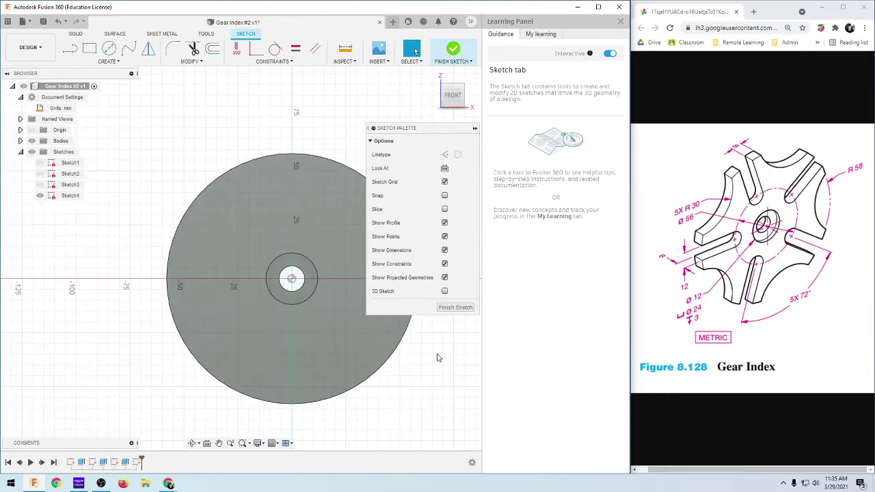
scroll(441, 352, up, 2)
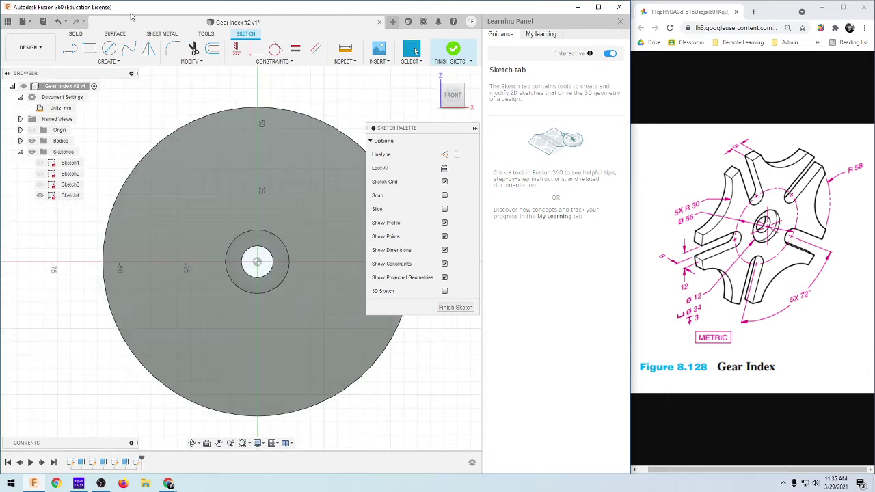
key(c)
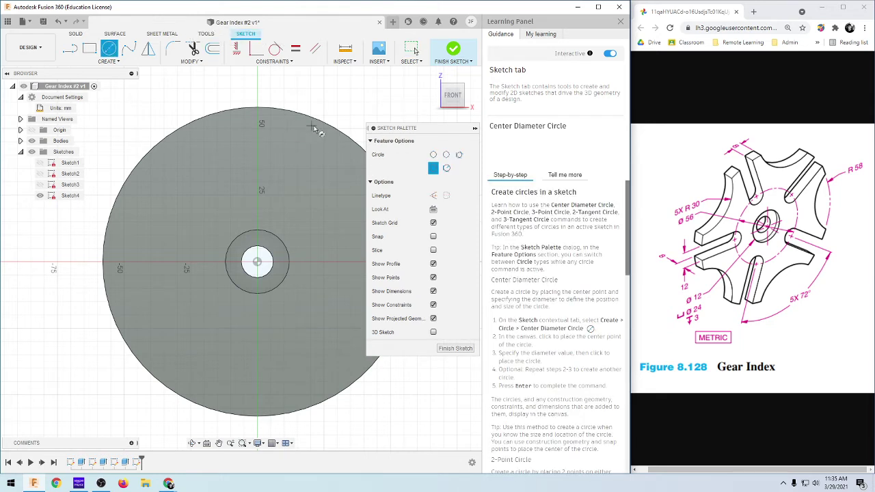
click(433, 197)
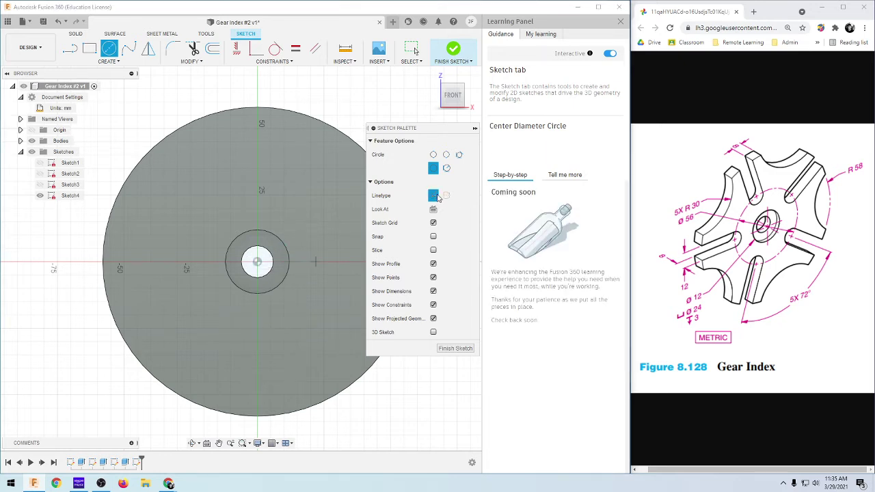
click(257, 263)
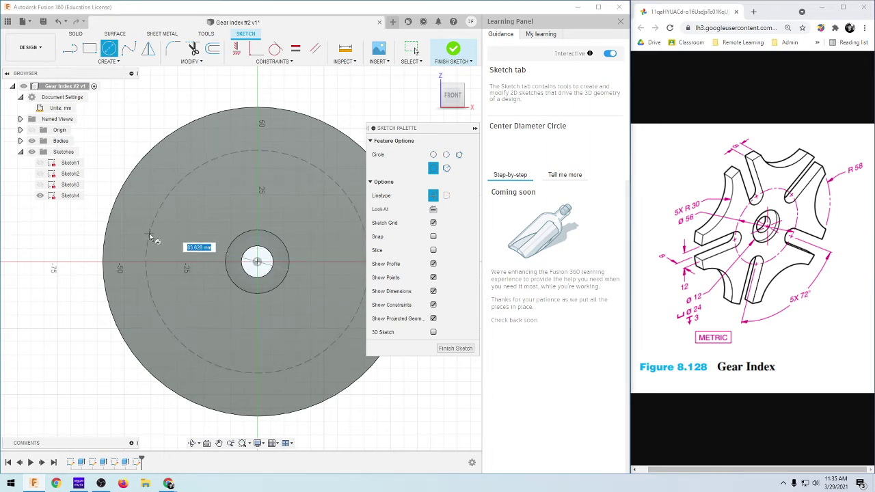
click(157, 239)
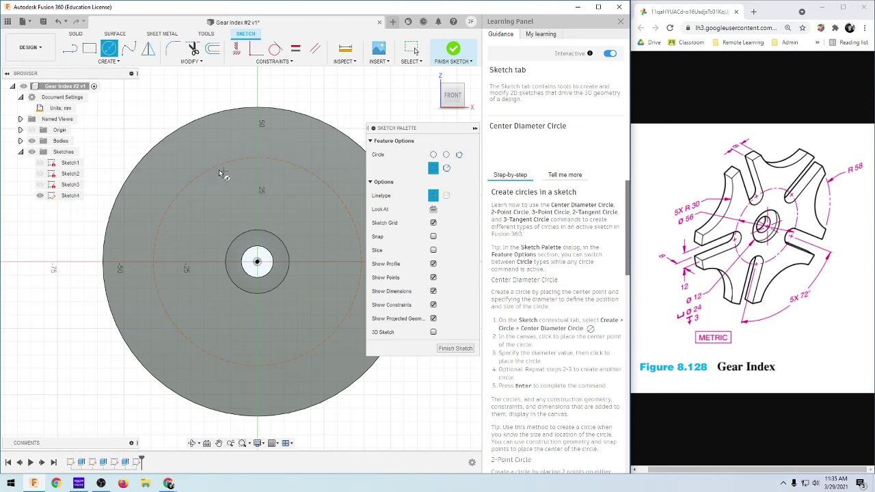
Step: Dimension the construction circle's diameter as 56 mm
key(d)
click(203, 182)
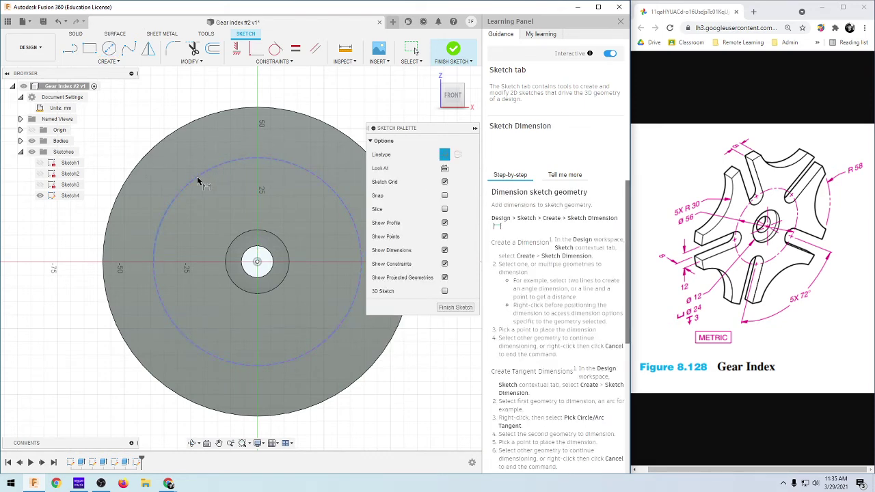
click(134, 132)
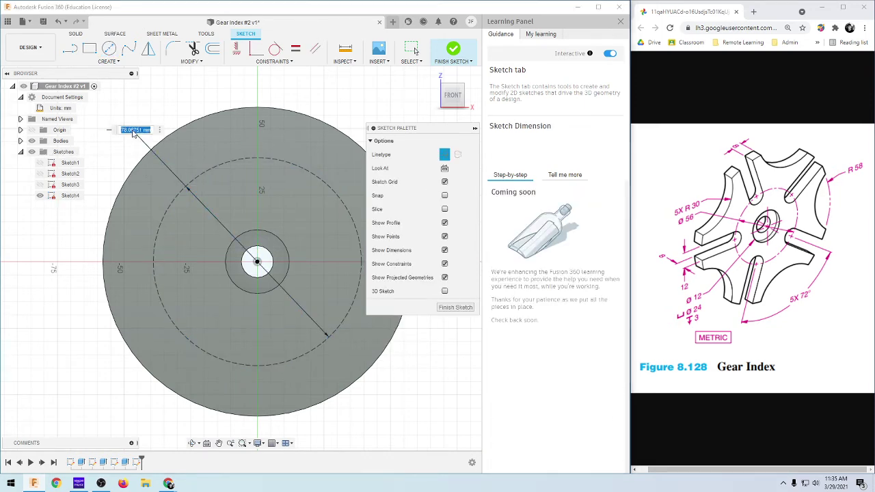
text(56)
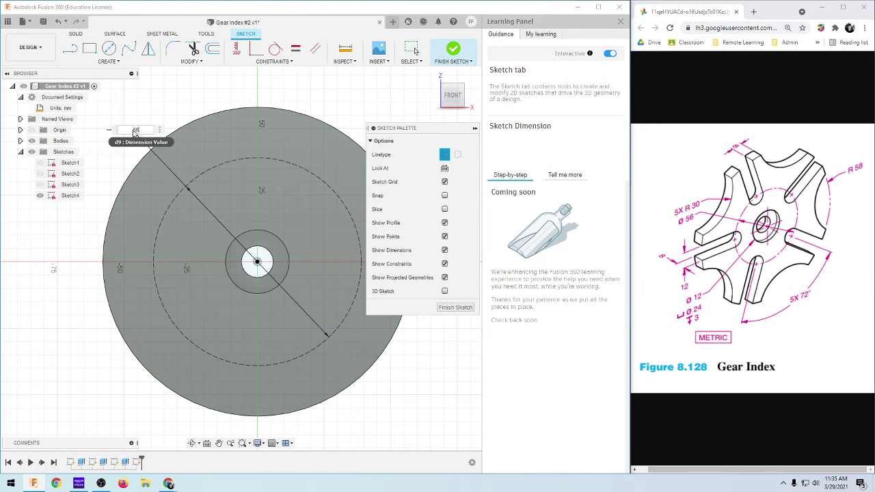
key(Return)
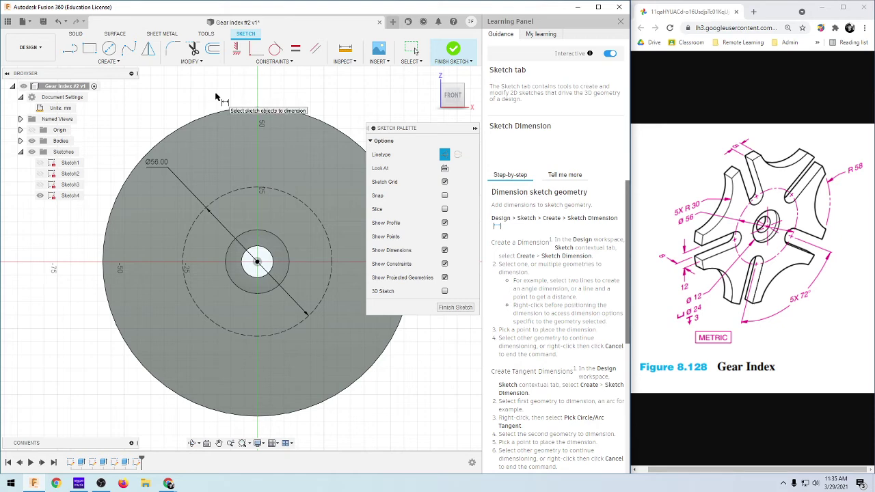
Step: Close the learning panel and draw a circle about 14.7 mm in diameter centred on the construction circle's uppermost point
key(c)
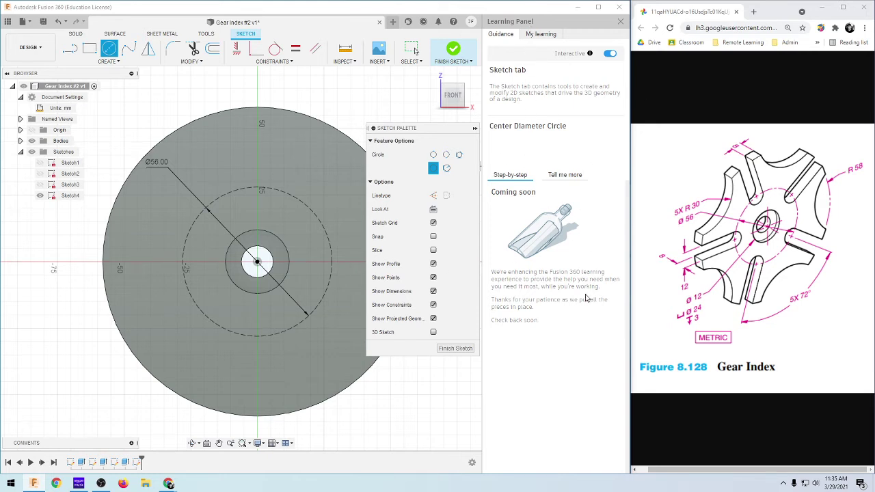
click(620, 22)
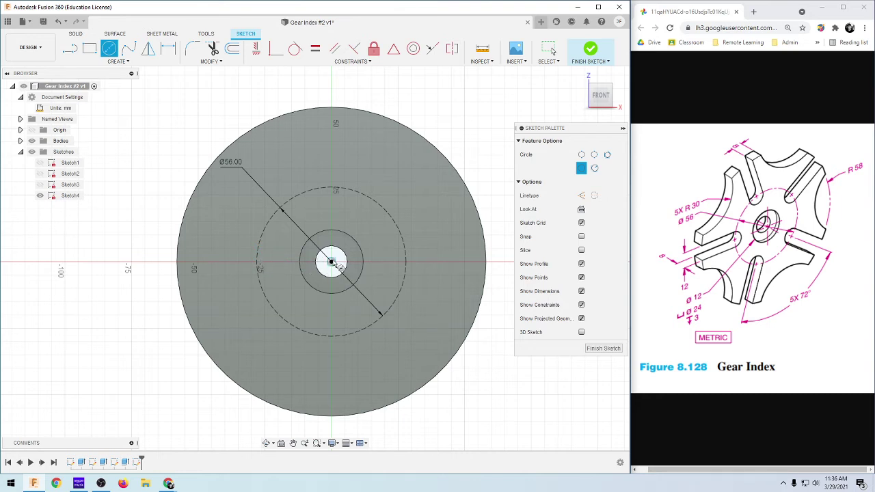
click(332, 188)
click(343, 204)
Step: Dimension the small upper circle's diameter as 12 mm
key(d)
click(350, 182)
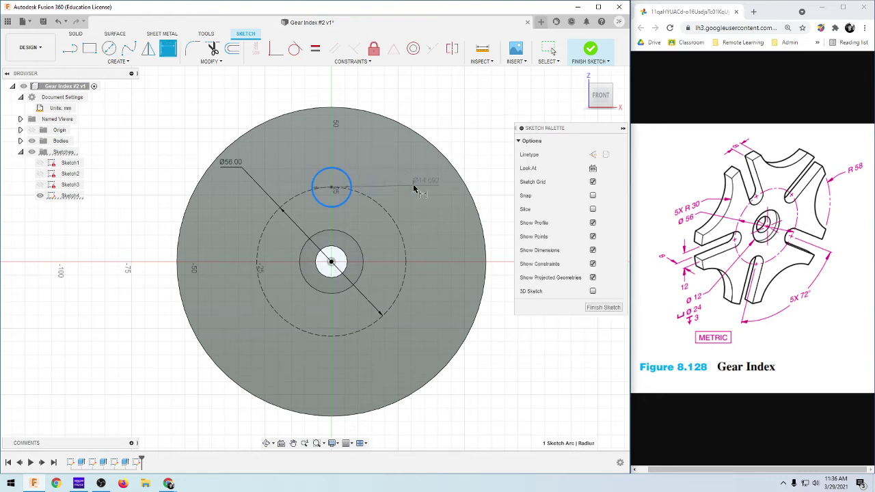
click(415, 185)
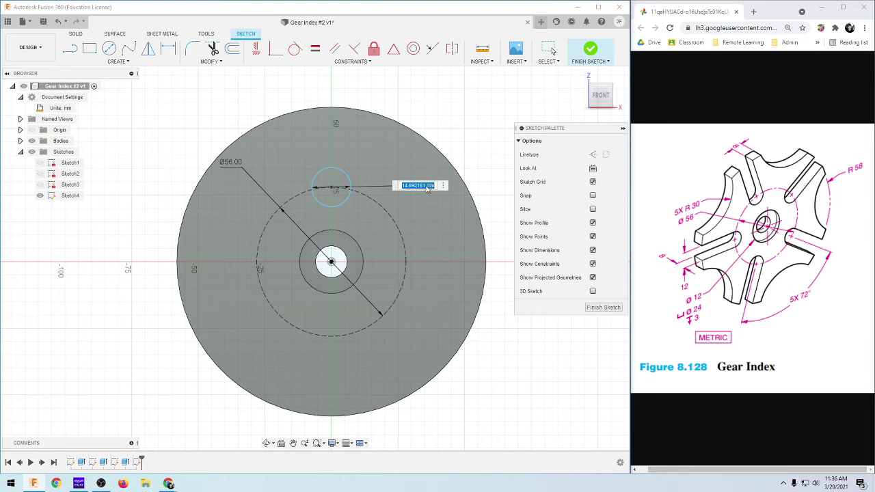
text(12)
key(Return)
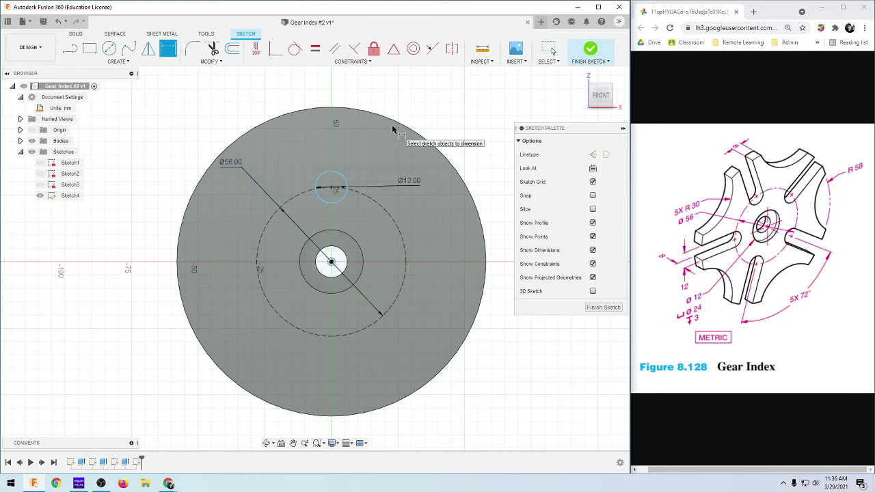
Step: Draw a vertical tangent line about 29.7 mm long from the small circle's left side up to the disc's outer edge
key(l)
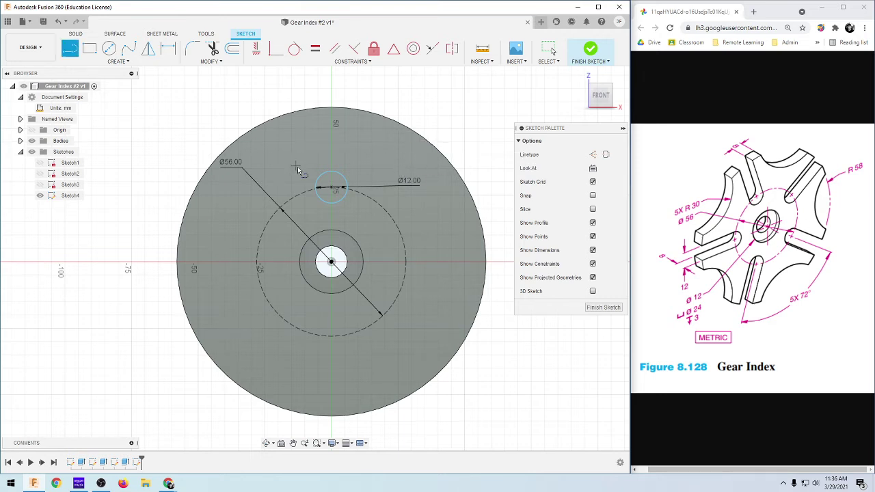
scroll(331, 191, up, 2)
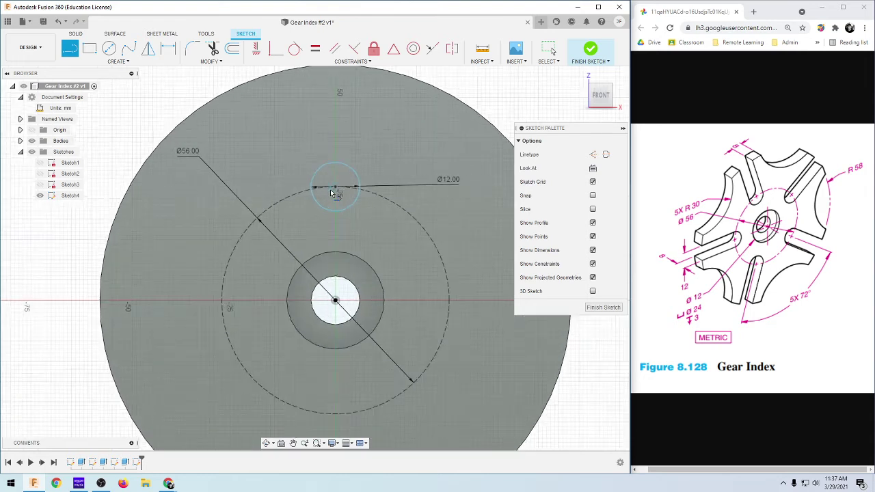
scroll(332, 192, up, 3)
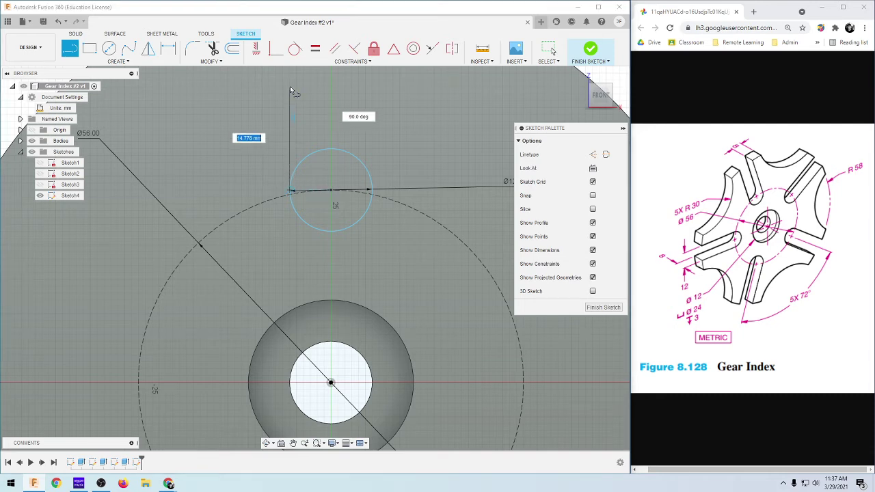
scroll(285, 90, down, 5)
scroll(288, 88, down, 3)
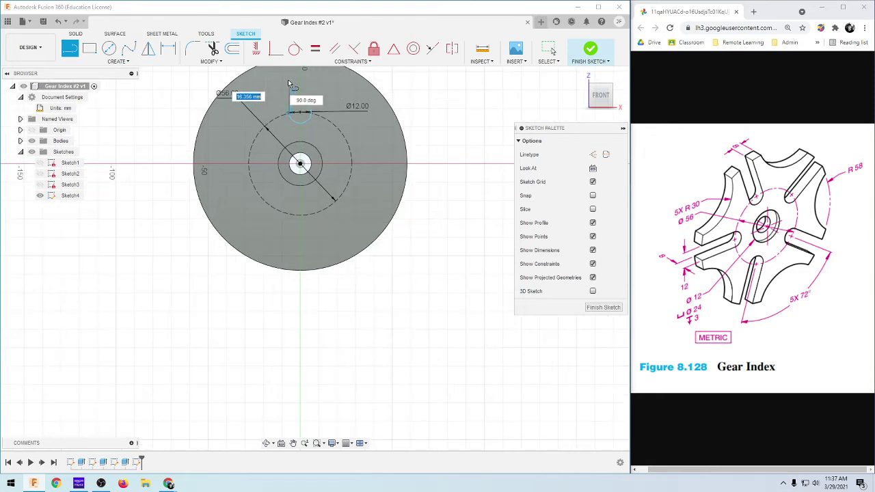
scroll(288, 88, up, 4)
scroll(288, 88, down, 2)
scroll(288, 90, up, 2)
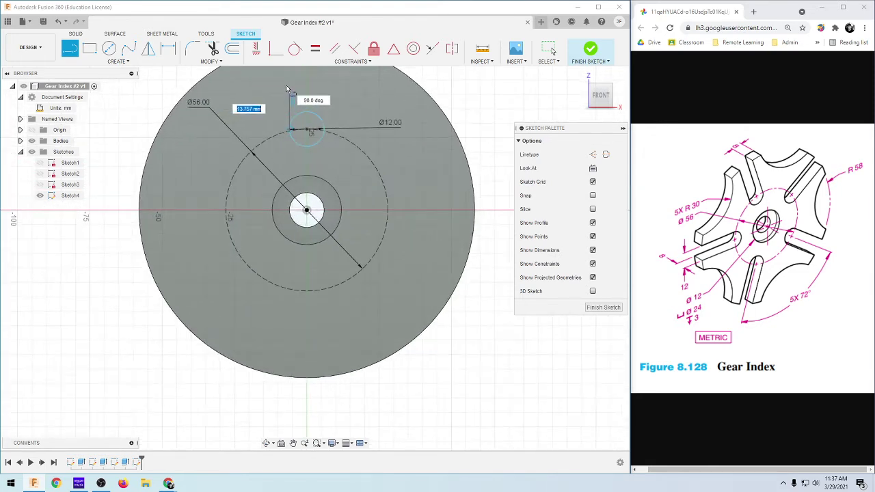
scroll(296, 92, up, 1)
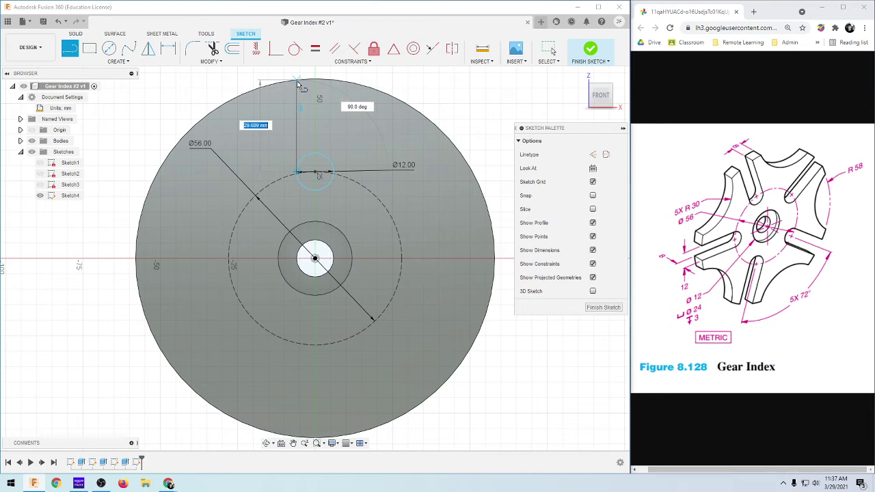
click(297, 82)
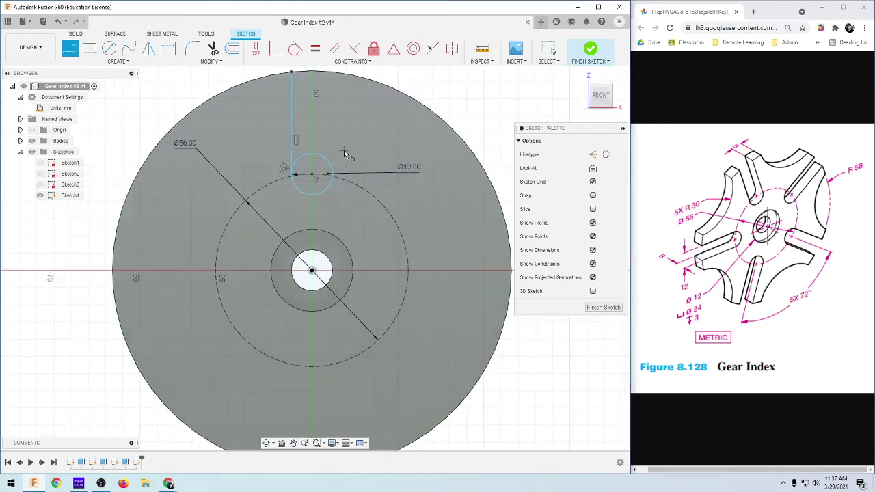
Step: Draw a parallel tangent line about 29.7 mm long from the small circle's right side up to the disc's outer edge
scroll(369, 74, down, 1)
scroll(370, 74, up, 2)
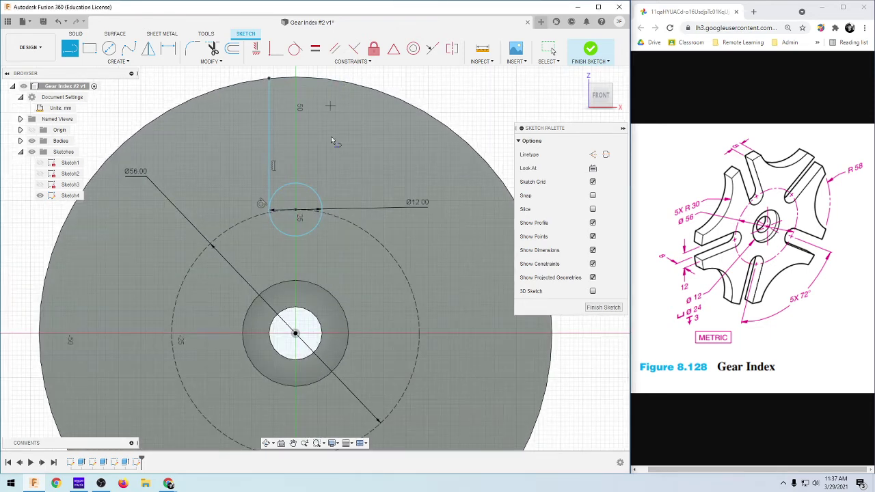
scroll(326, 206, up, 1)
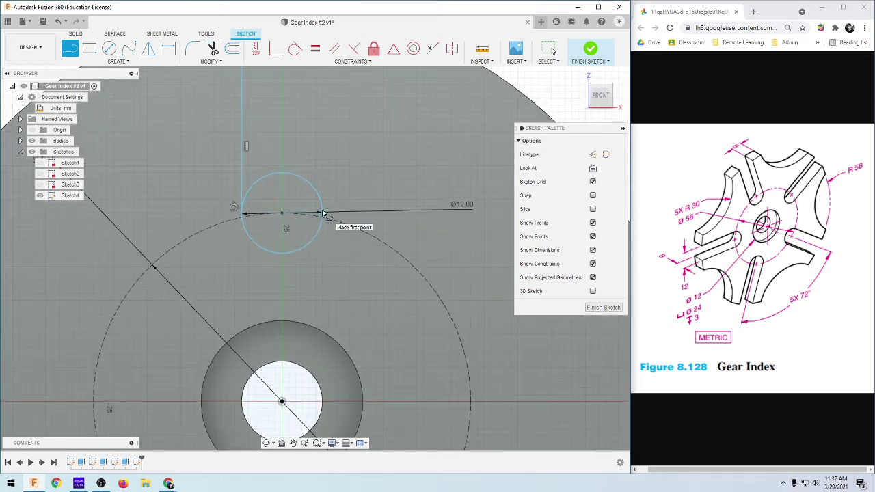
click(323, 214)
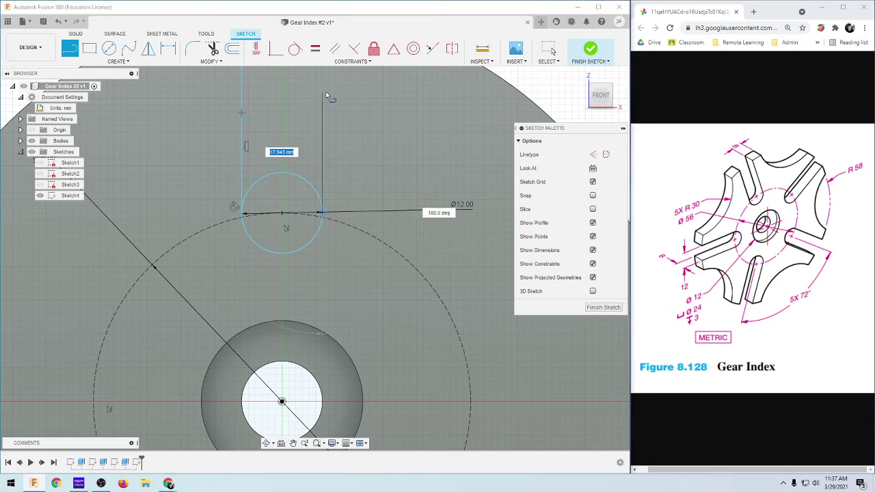
scroll(327, 92, down, 3)
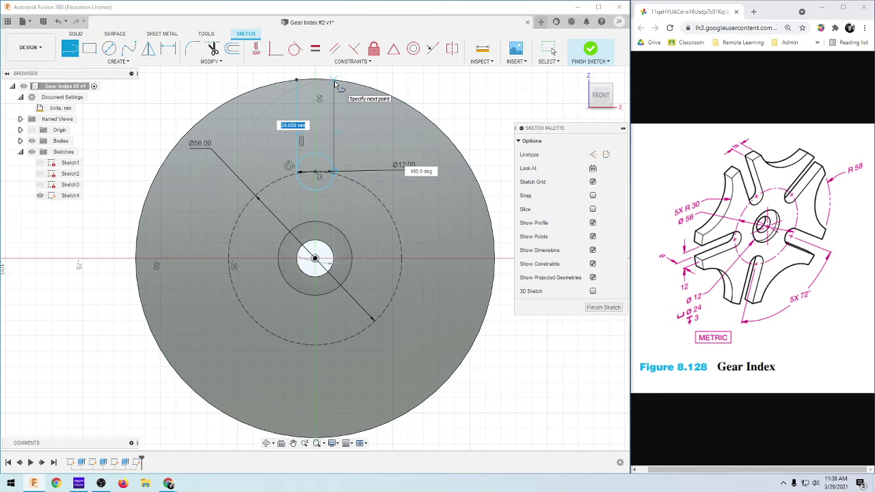
double_click(334, 81)
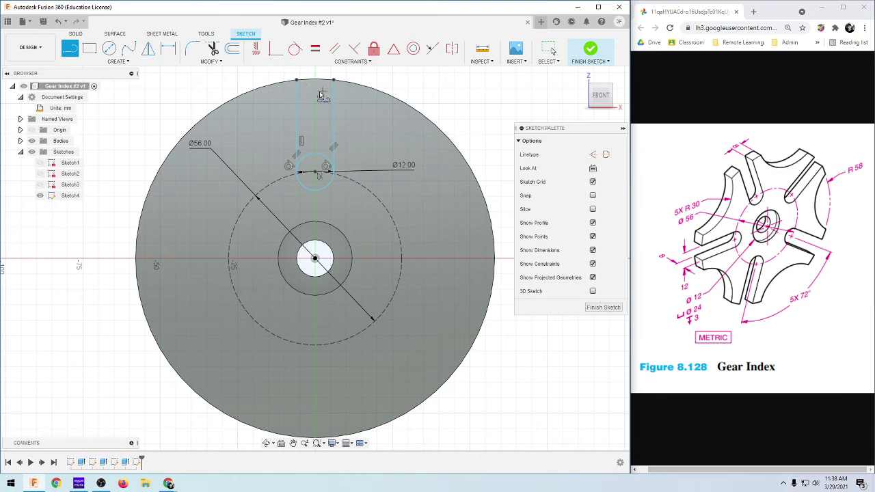
Step: Trim away the upper half of the 12 mm circle between the two vertical lines to leave a round-bottomed slot outline
scroll(320, 93, up, 5)
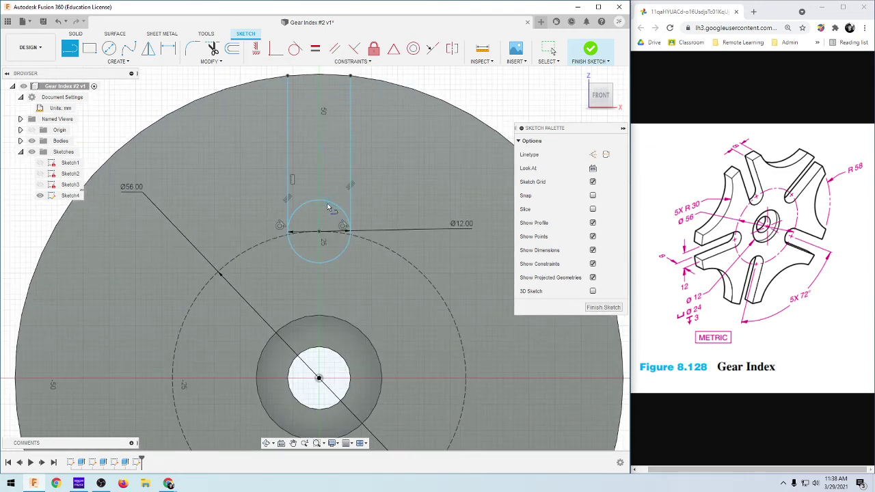
key(t)
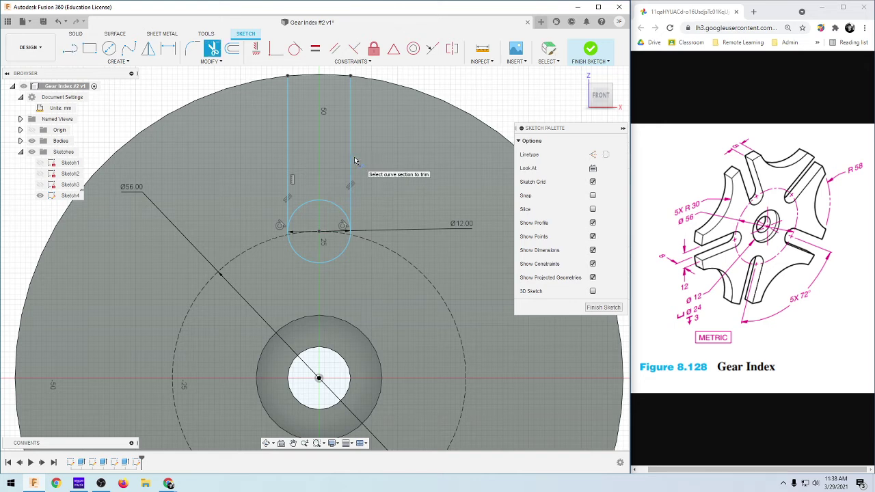
click(326, 205)
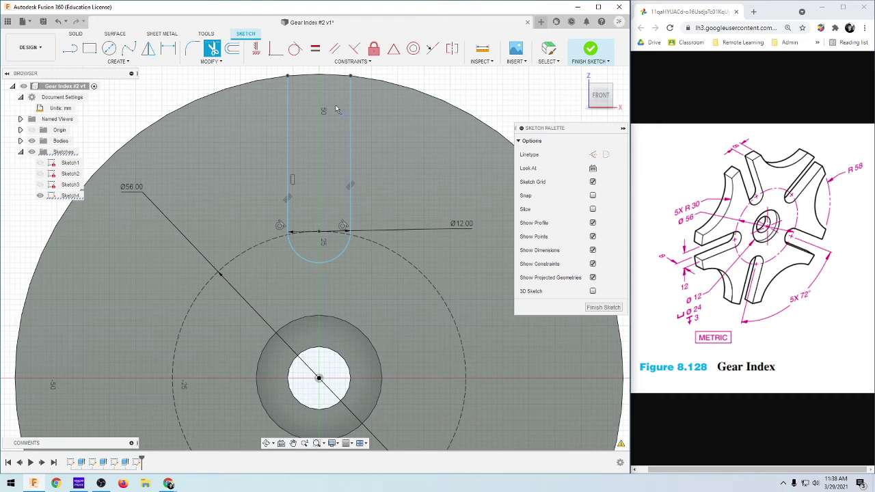
scroll(335, 109, down, 5)
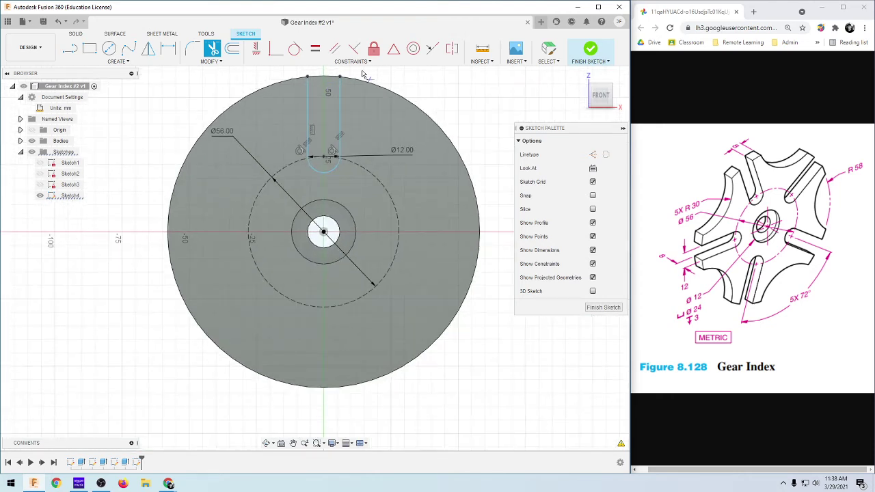
scroll(375, 79, up, 2)
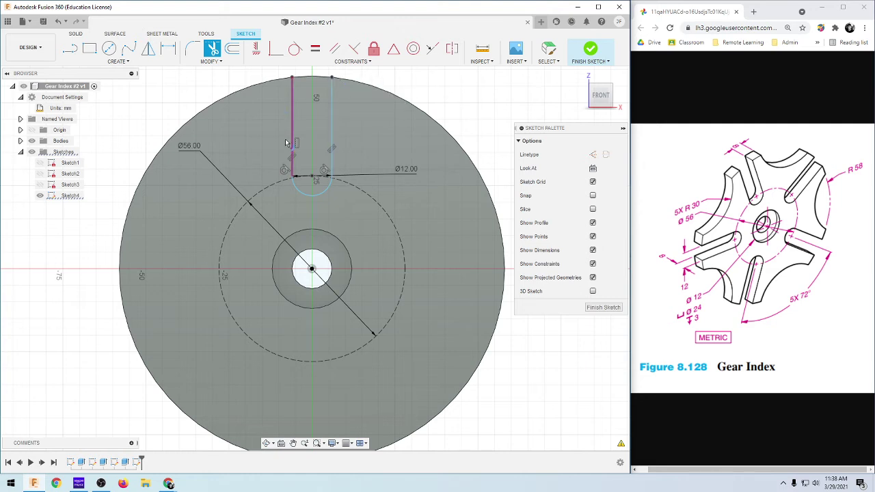
scroll(287, 172, up, 2)
scroll(287, 172, up, 1)
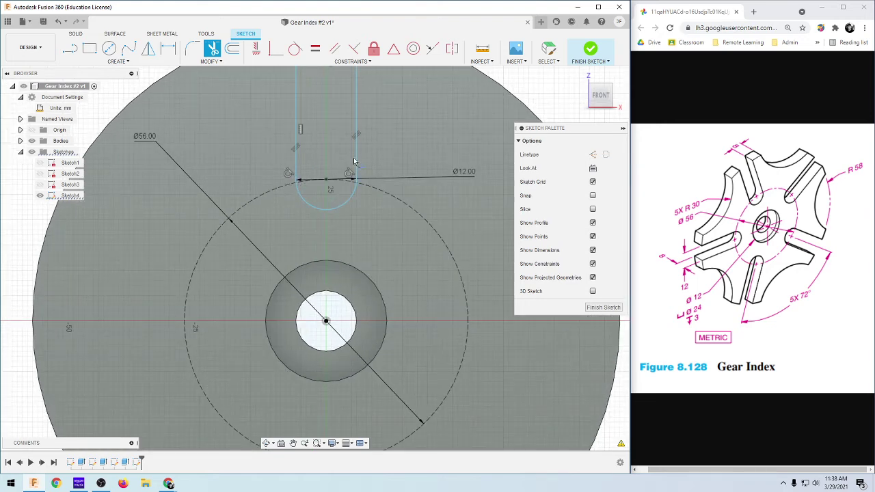
scroll(383, 127, down, 3)
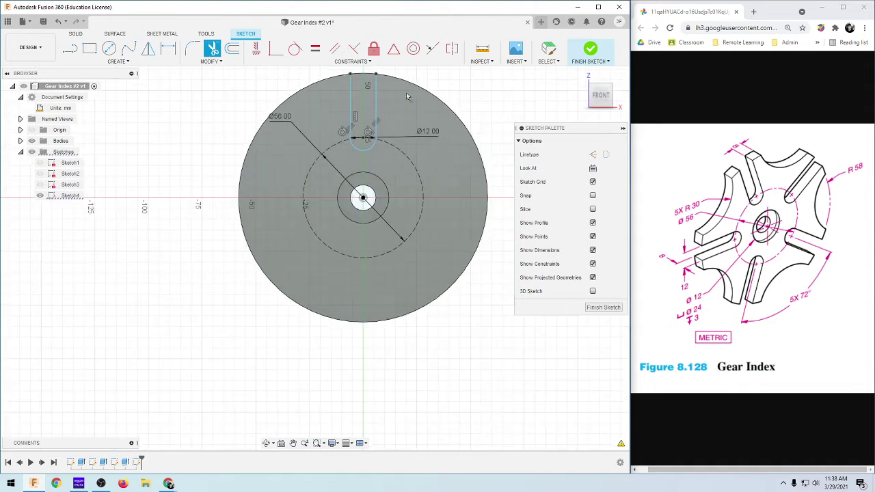
scroll(366, 121, up, 2)
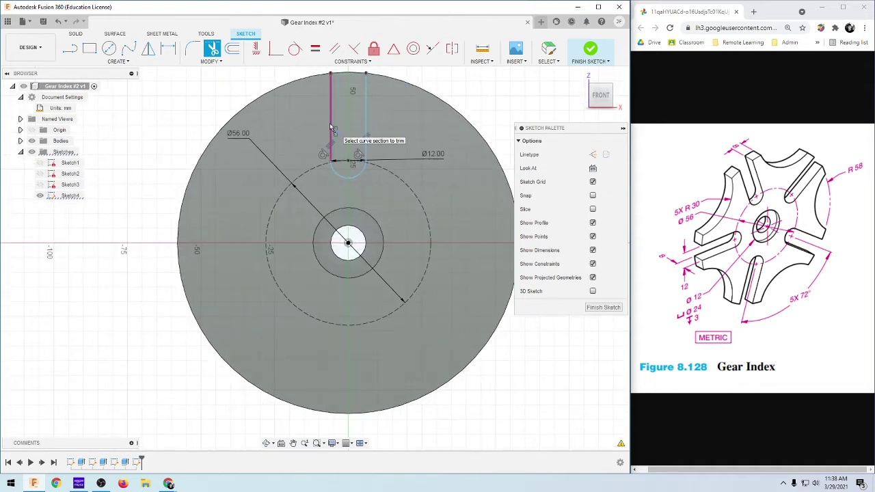
click(76, 35)
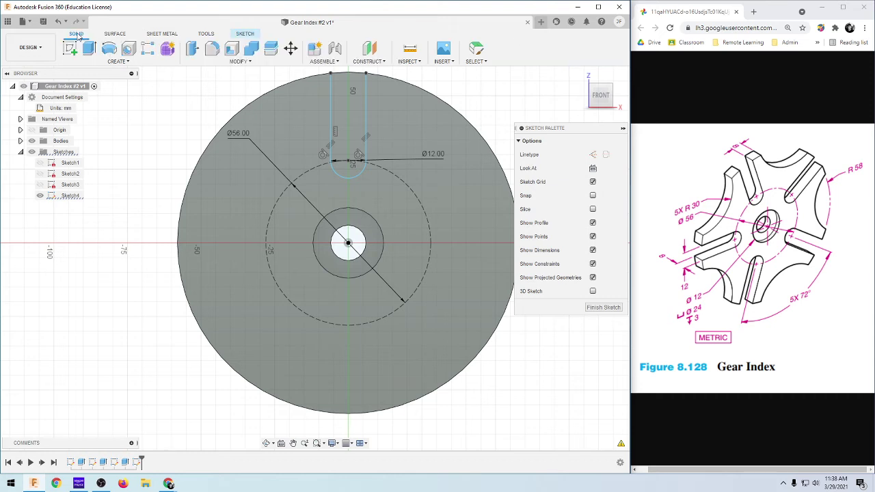
click(245, 34)
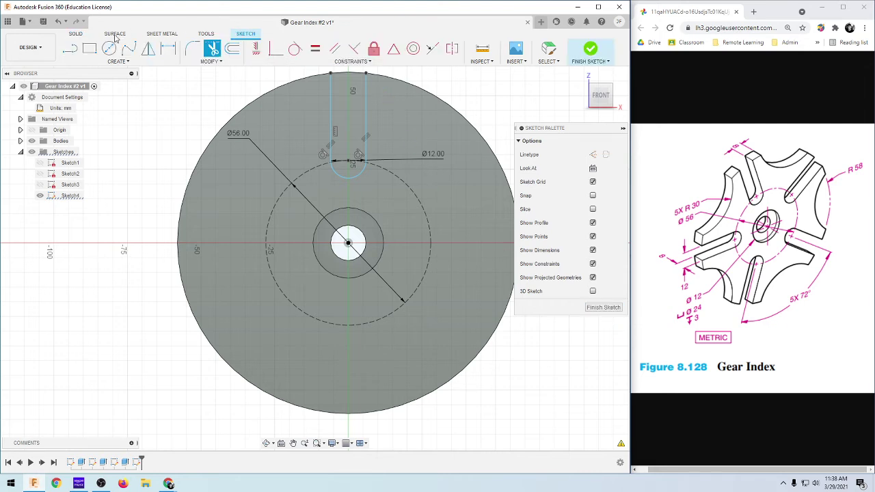
click(76, 34)
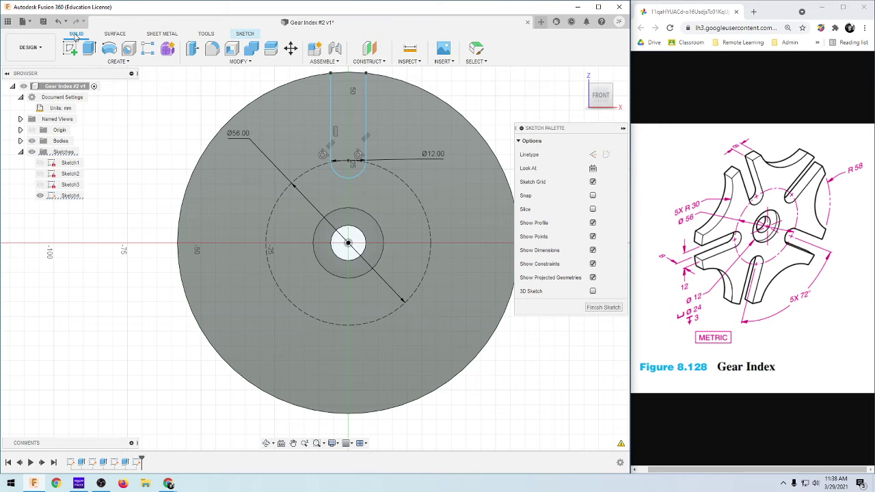
click(90, 52)
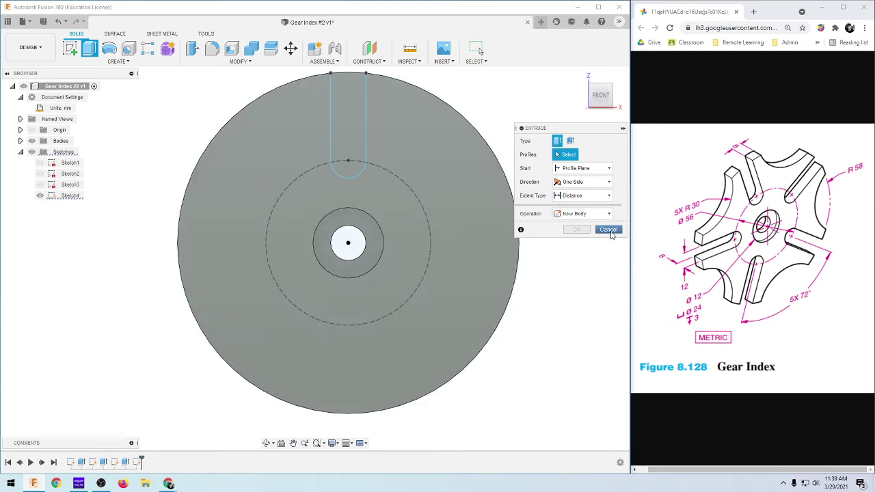
click(609, 231)
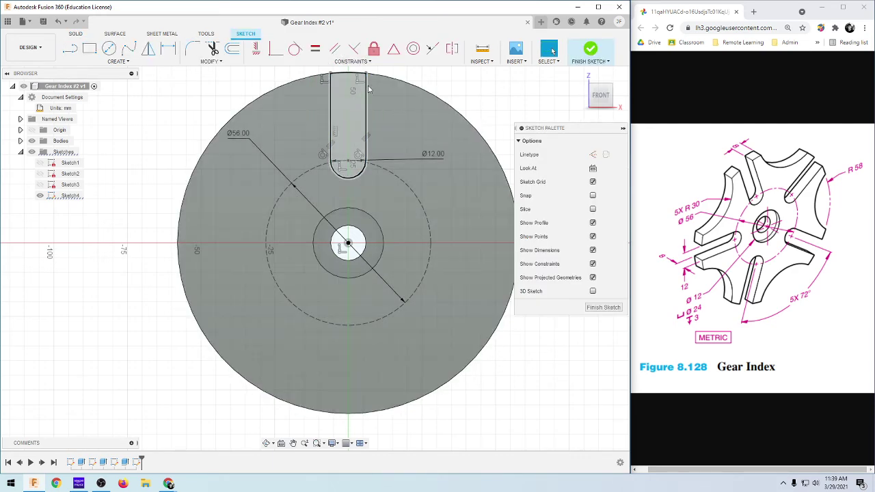
scroll(393, 73, down, 3)
scroll(422, 82, up, 4)
scroll(421, 82, down, 1)
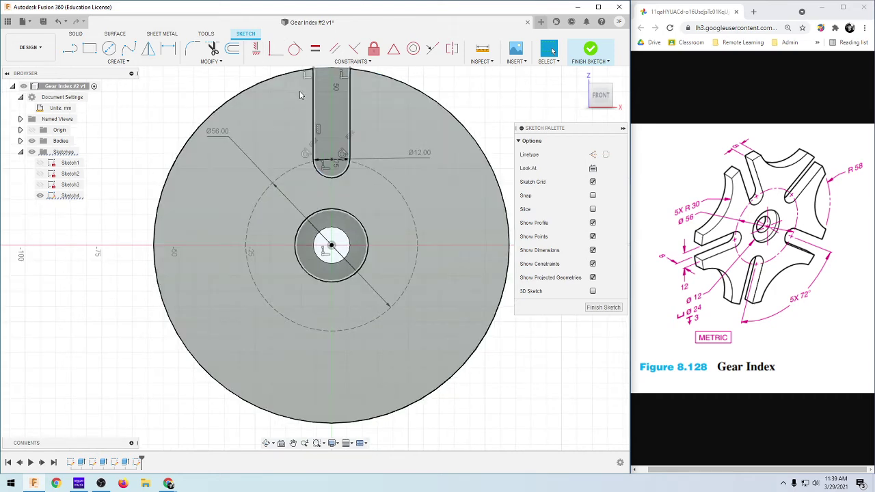
Step: Set up a circular pattern of the slot outline's two lines and bottom arc, with Full angular spacing and Suppress turned off
click(124, 62)
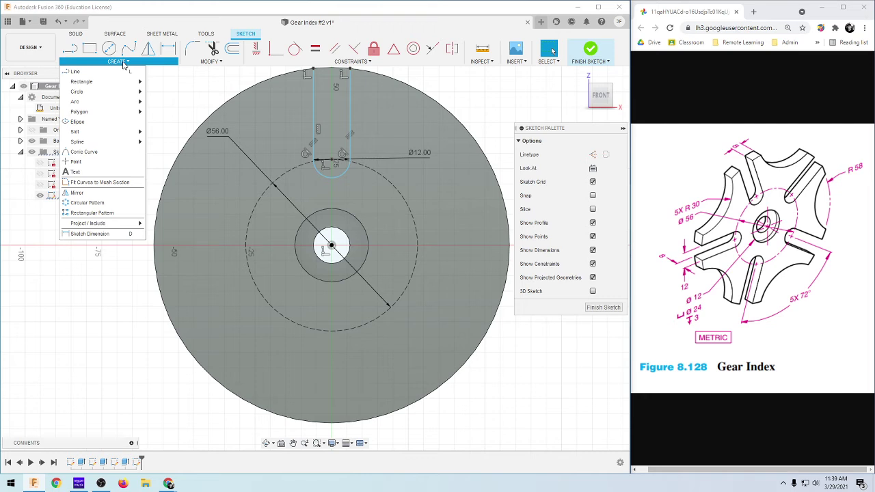
click(87, 203)
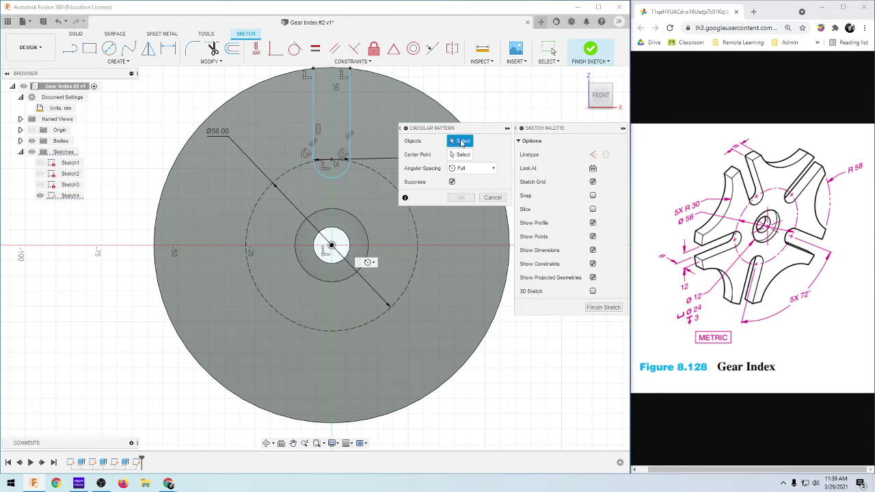
drag(248, 70, 400, 169)
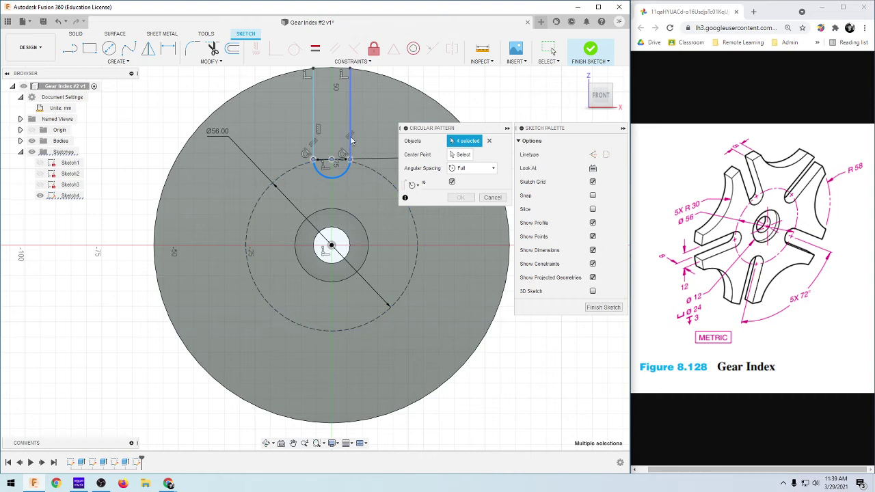
scroll(418, 70, down, 1)
scroll(418, 69, down, 1)
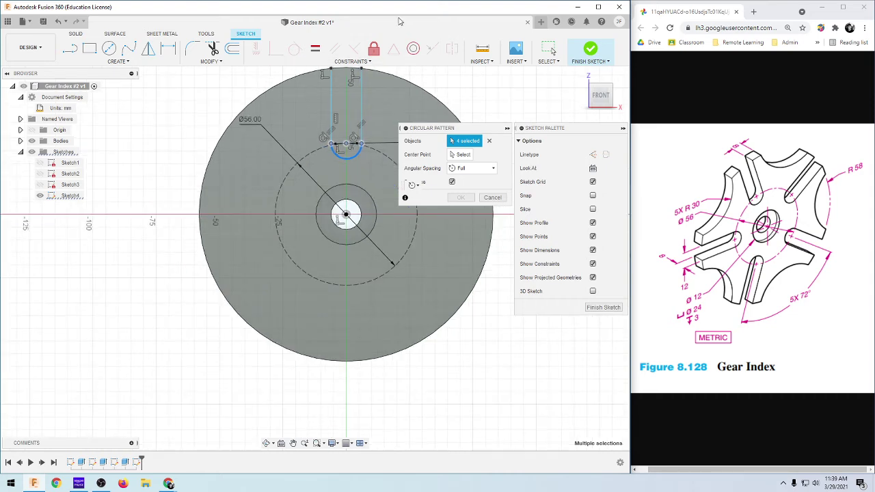
scroll(277, 81, up, 2)
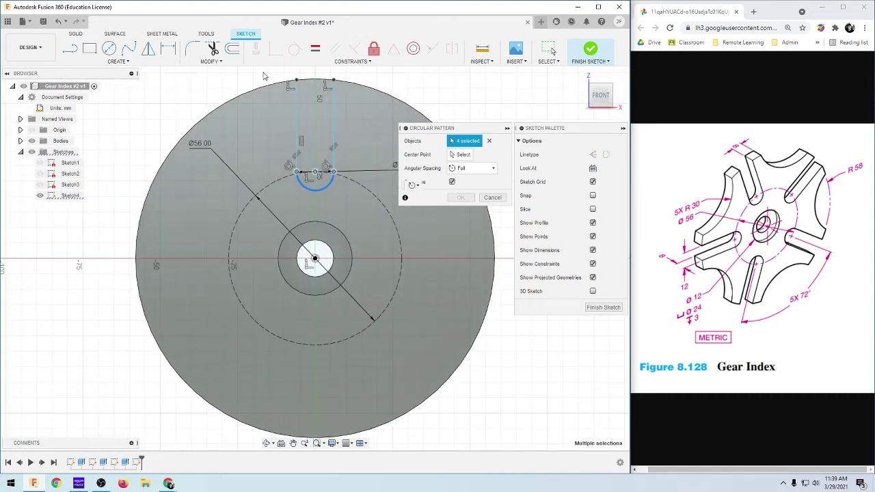
click(489, 140)
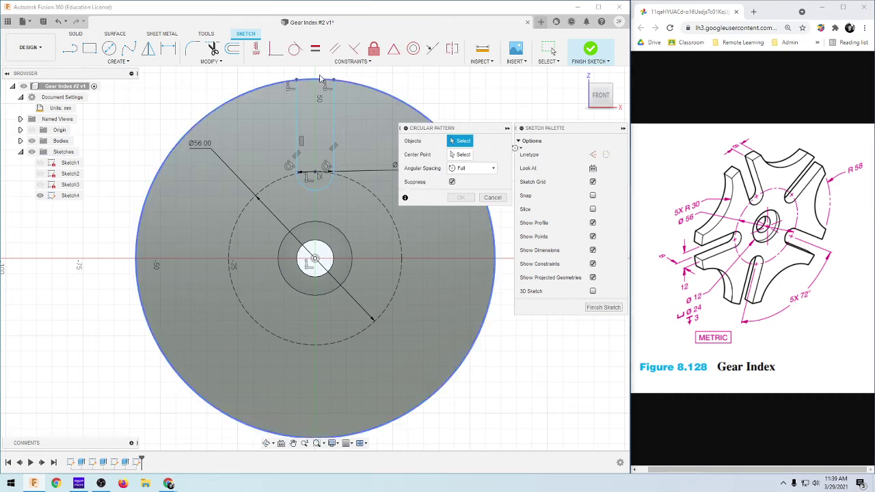
drag(263, 78, 366, 210)
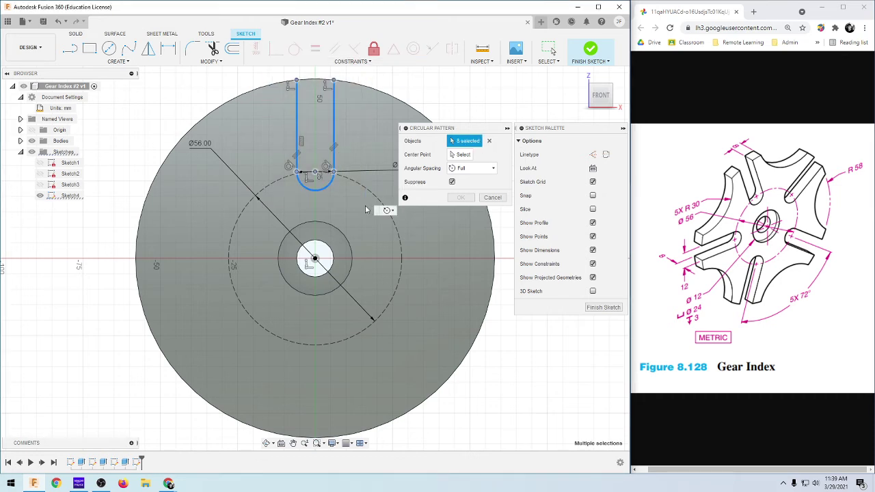
click(452, 182)
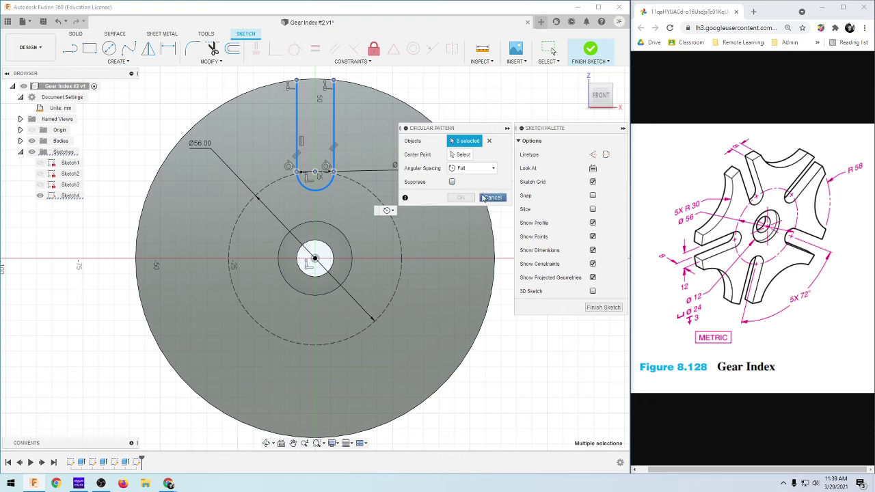
click(487, 170)
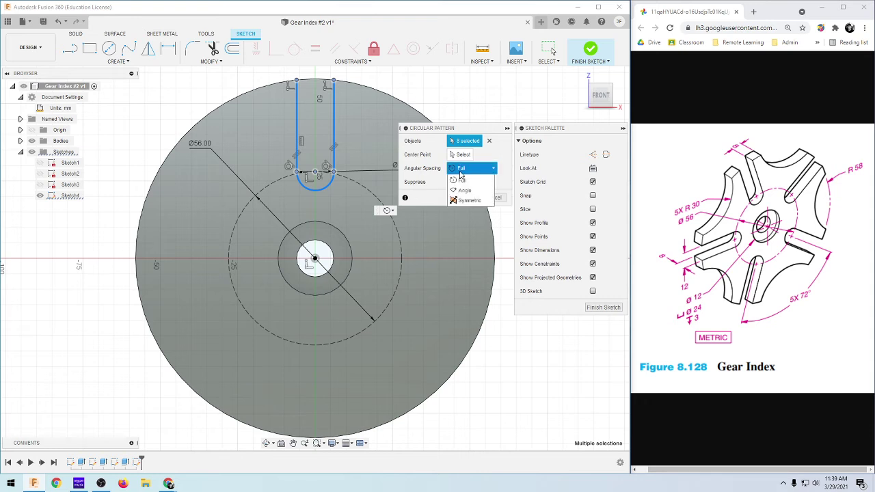
click(462, 180)
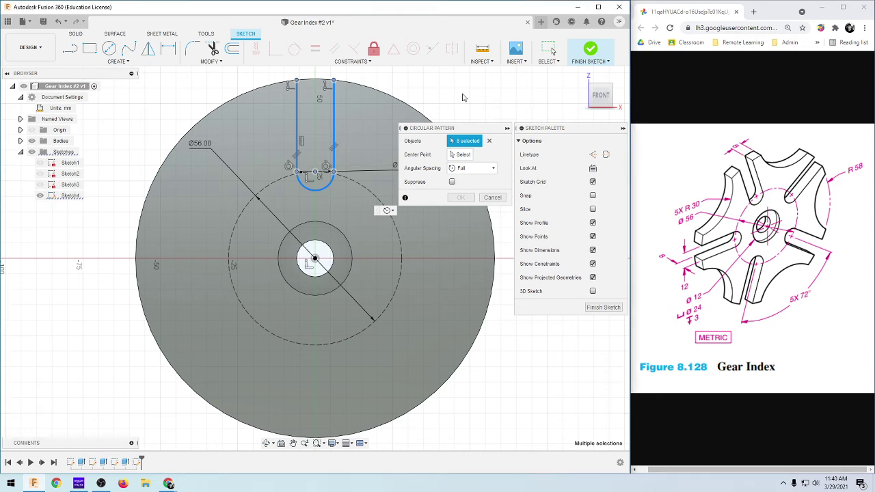
Step: Centre the circular pattern on the disc's centre point and create five evenly spaced slot outlines
shift+middle_drag(463, 97, 450, 102)
scroll(449, 102, down, 3)
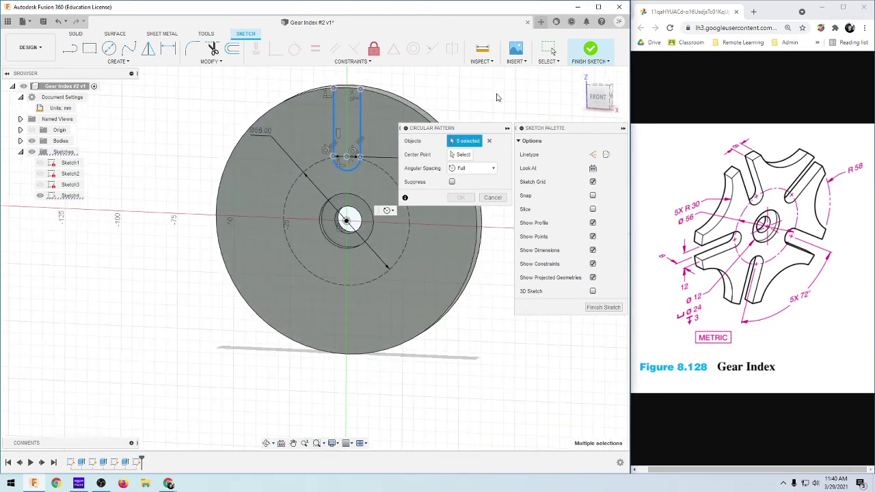
scroll(498, 97, up, 3)
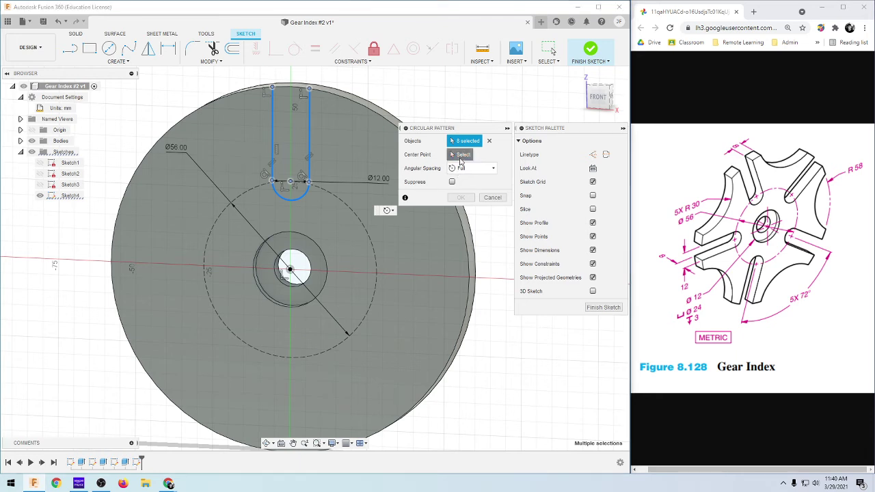
click(463, 156)
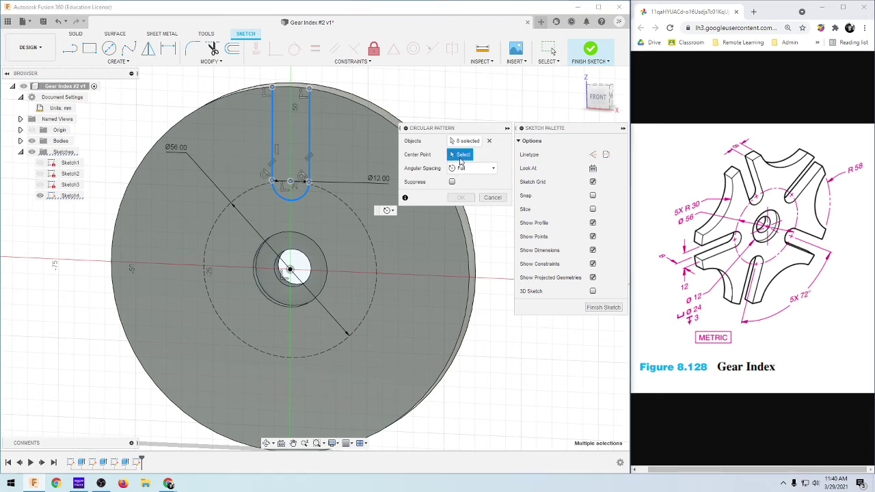
click(290, 271)
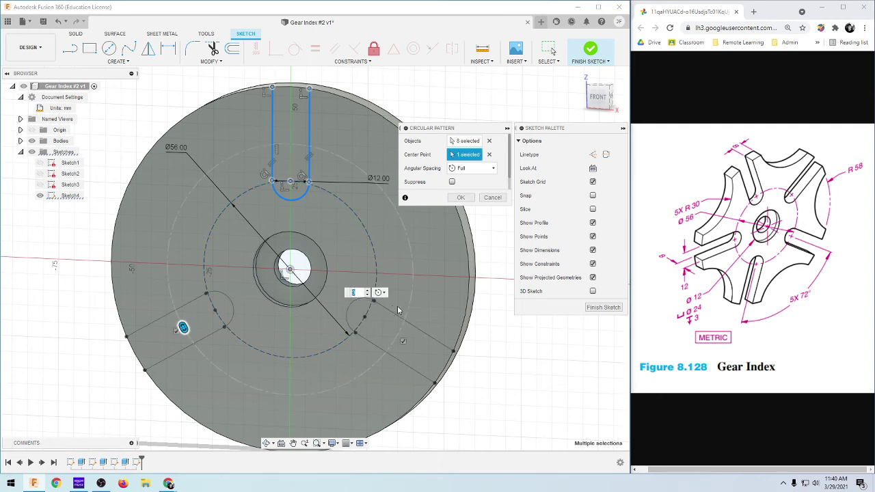
key(Return)
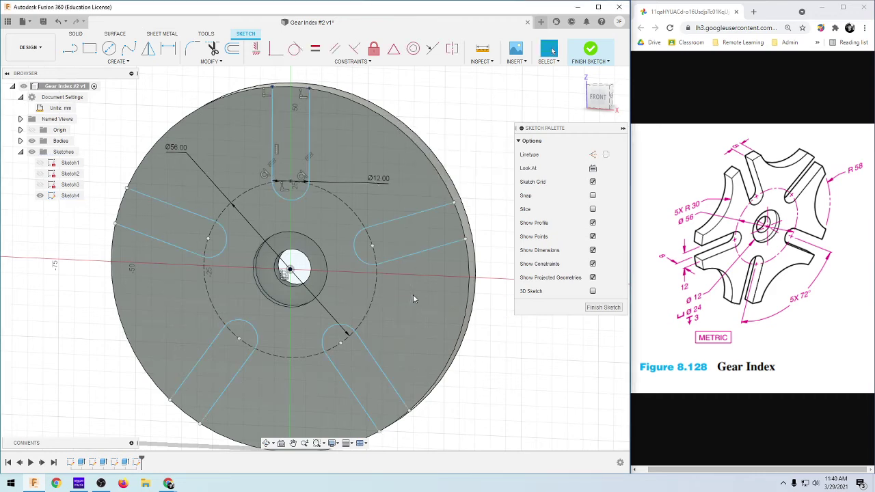
Step: Start an Extrude with all five slot profiles on the disc selected
scroll(214, 283, down, 3)
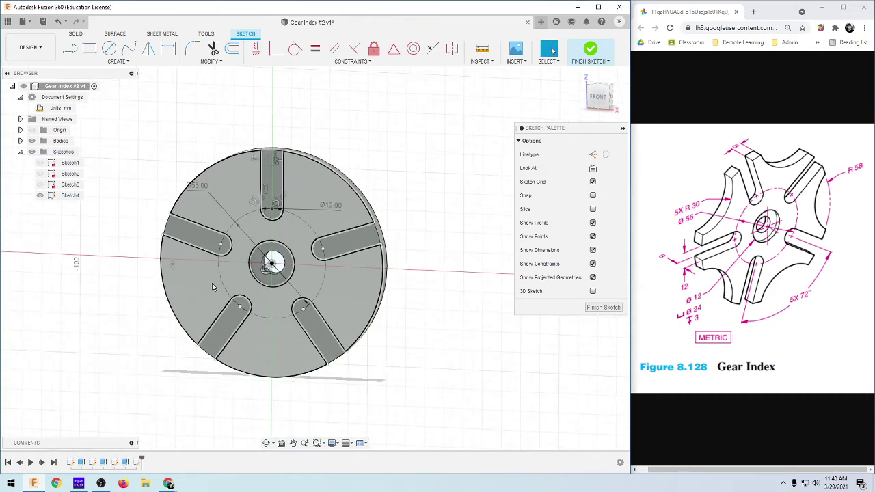
scroll(171, 302, up, 3)
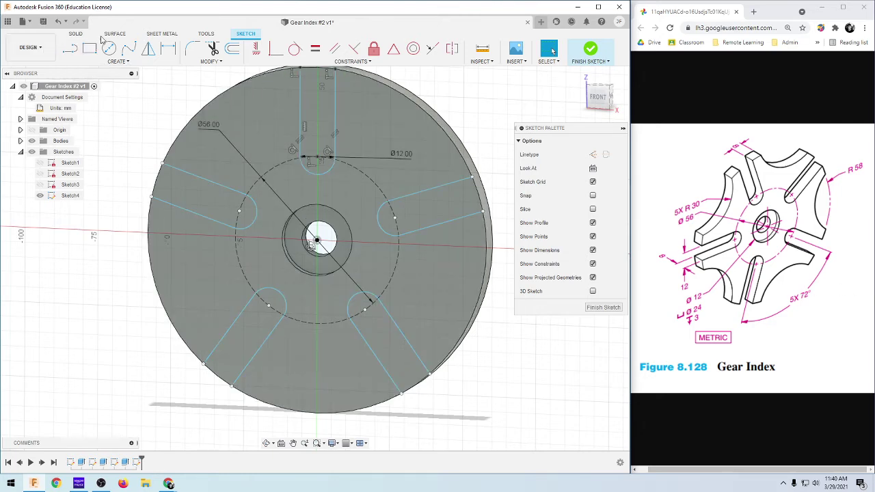
click(77, 34)
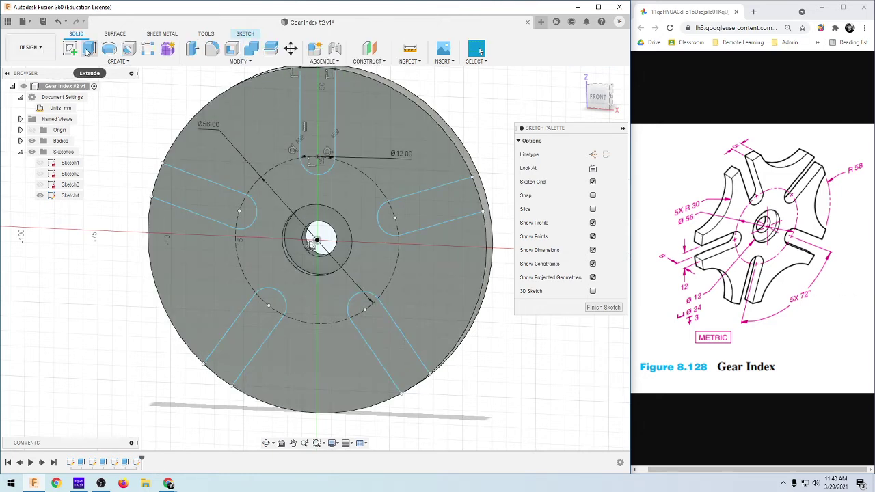
click(89, 48)
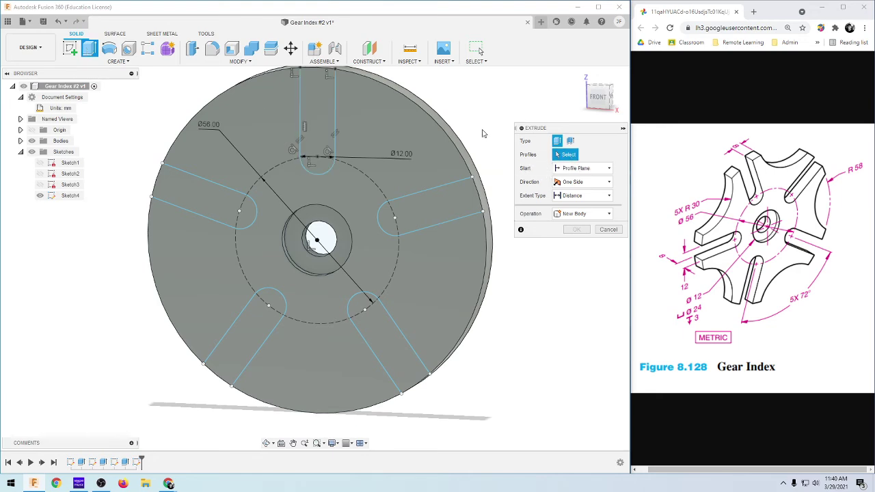
click(316, 120)
click(441, 202)
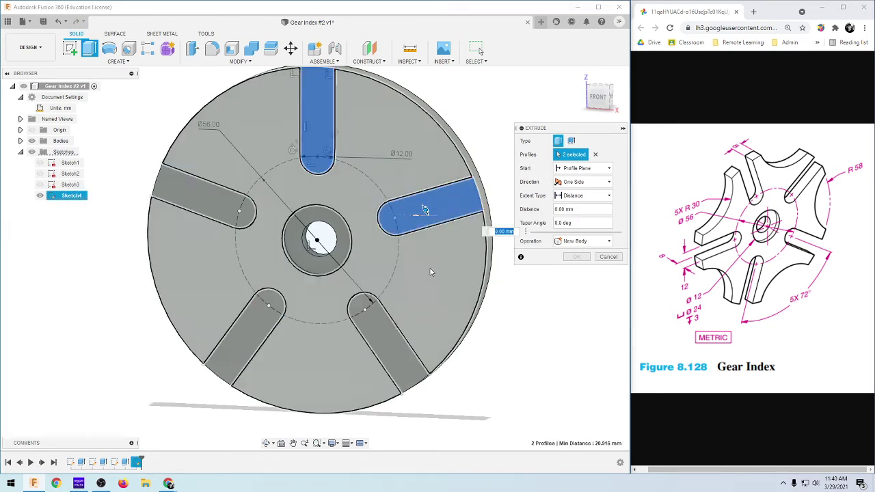
click(396, 346)
click(245, 335)
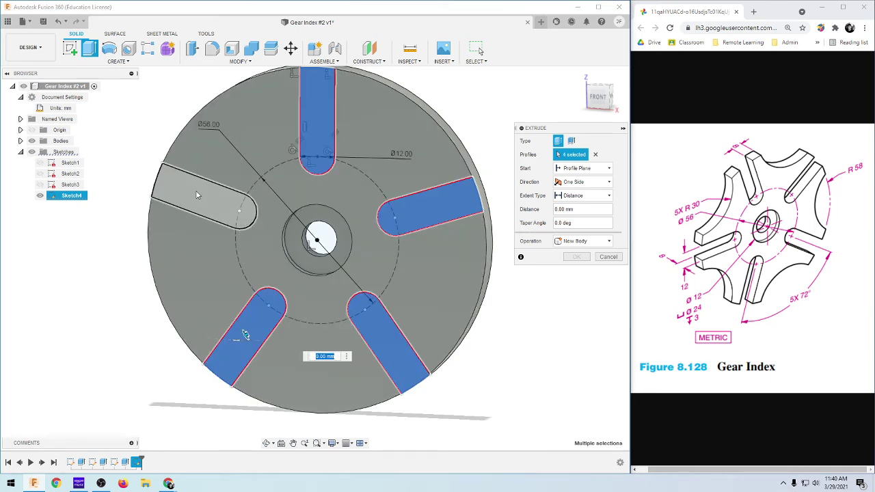
click(205, 201)
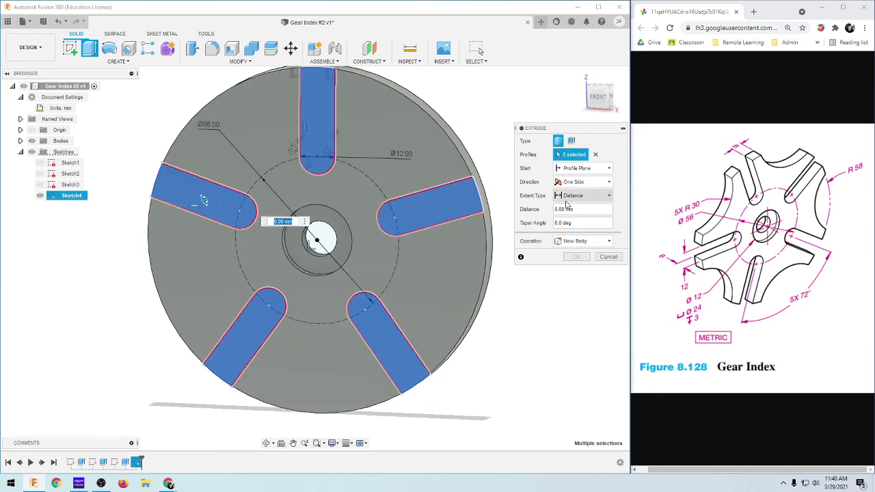
Step: Cut the five slot profiles through the entire disc, using the All extent with the direction flipped into the body
click(578, 241)
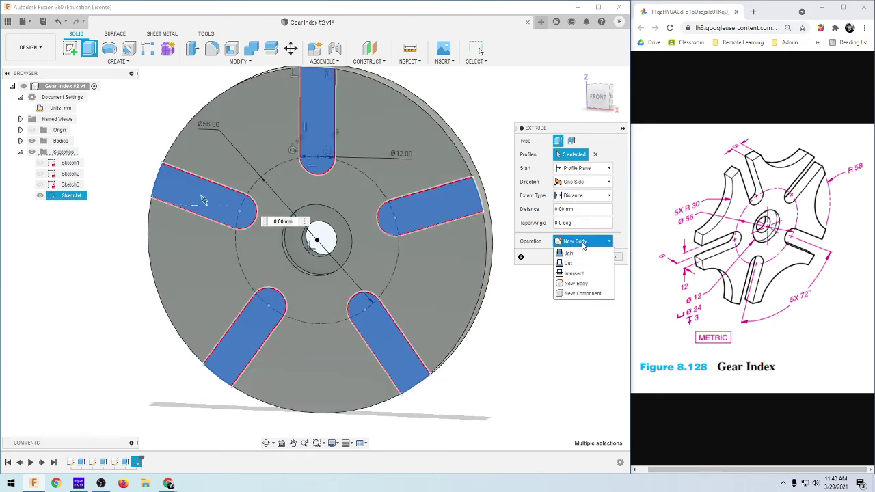
click(585, 270)
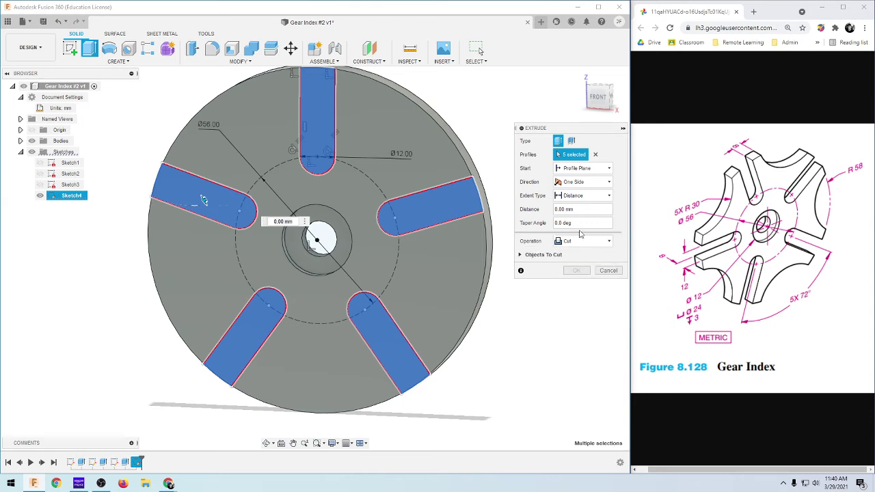
click(589, 197)
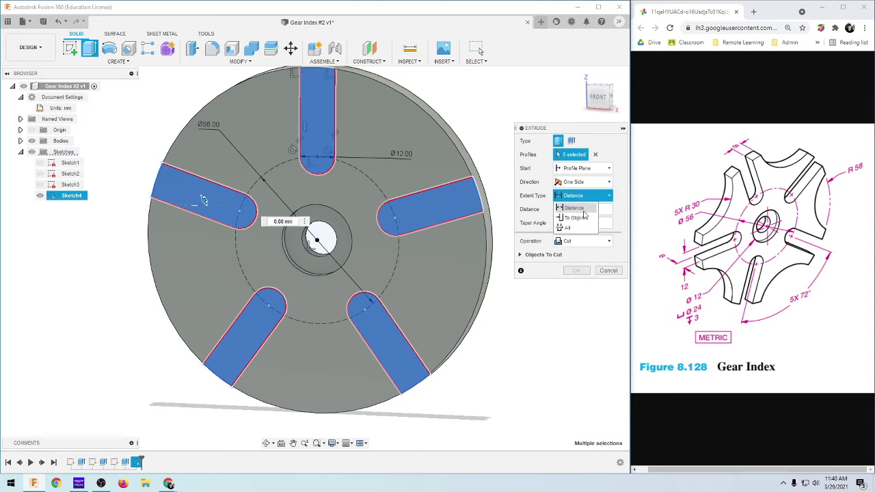
click(567, 230)
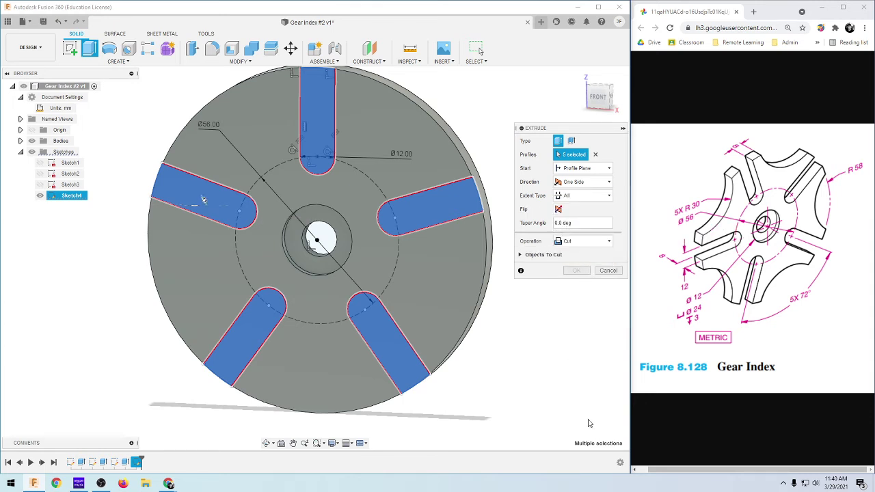
shift+middle_drag(520, 348, 486, 307)
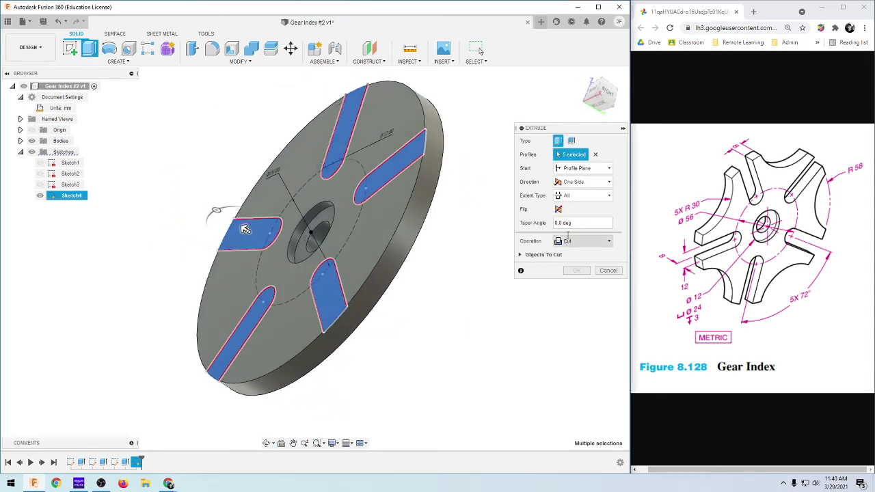
click(559, 211)
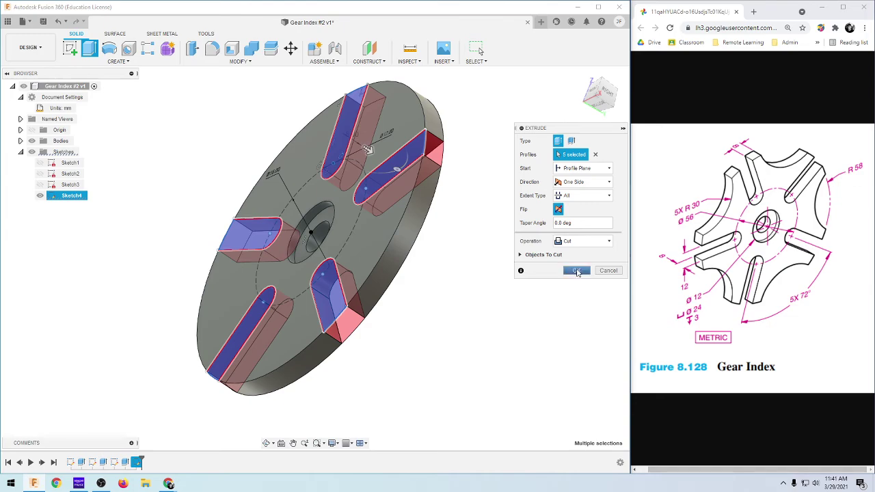
click(577, 272)
Step: Examine the slotted disc from several angles and return to the front view
shift+middle_drag(449, 287, 409, 277)
scroll(337, 280, down, 3)
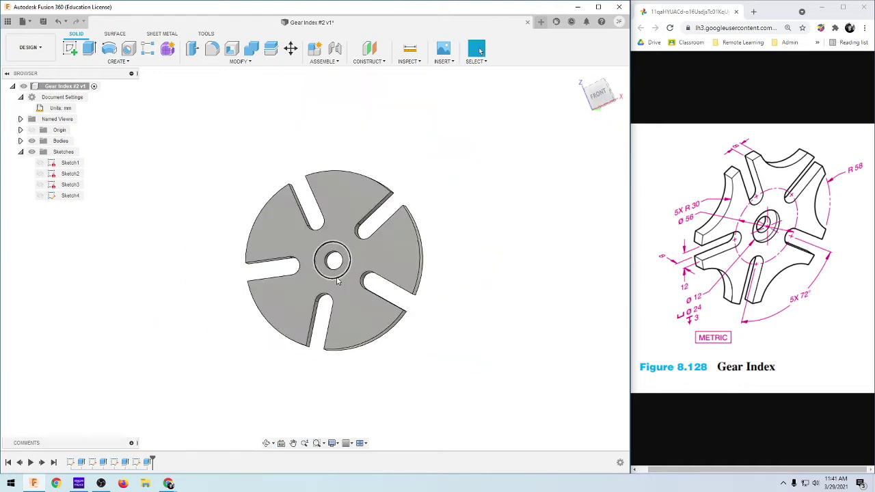
scroll(336, 280, up, 3)
shift+middle_drag(174, 266, 206, 248)
shift+middle_drag(250, 196, 268, 205)
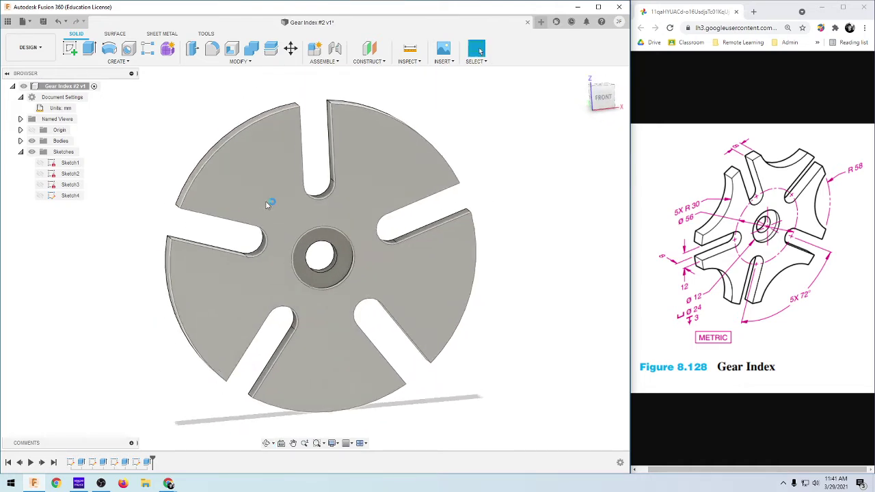
scroll(262, 272, down, 3)
scroll(281, 264, up, 2)
click(601, 97)
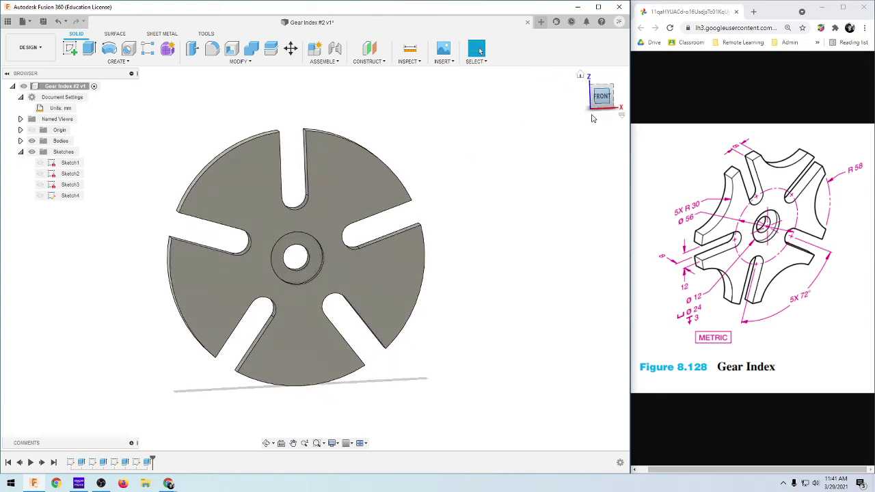
scroll(254, 219, up, 2)
scroll(299, 323, down, 3)
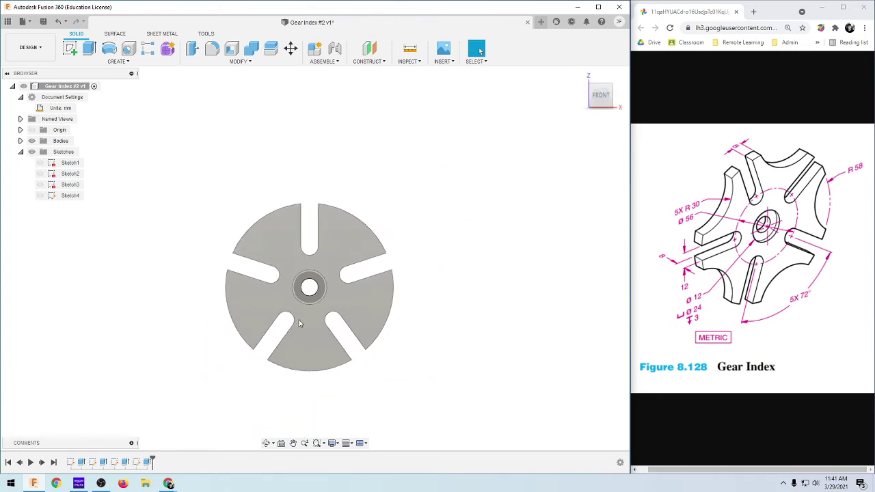
scroll(283, 351, up, 3)
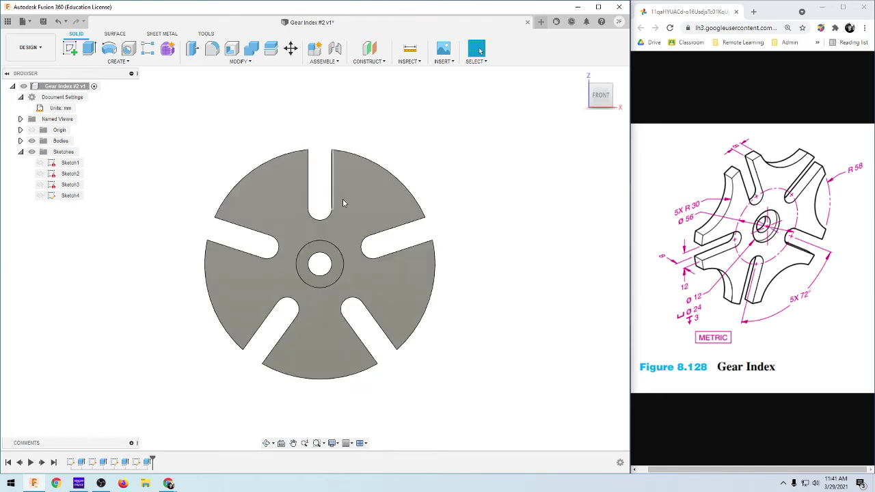
Step: Create a new sketch on the slotted disc's front face
click(69, 50)
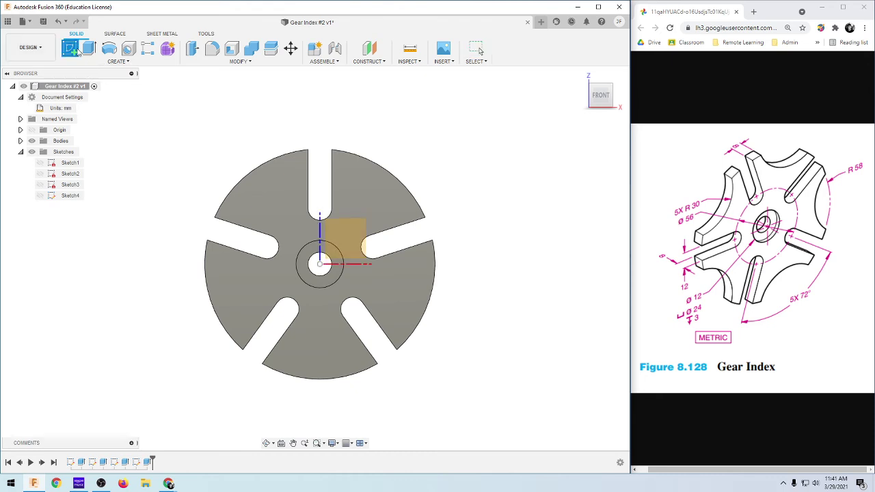
click(268, 199)
click(270, 199)
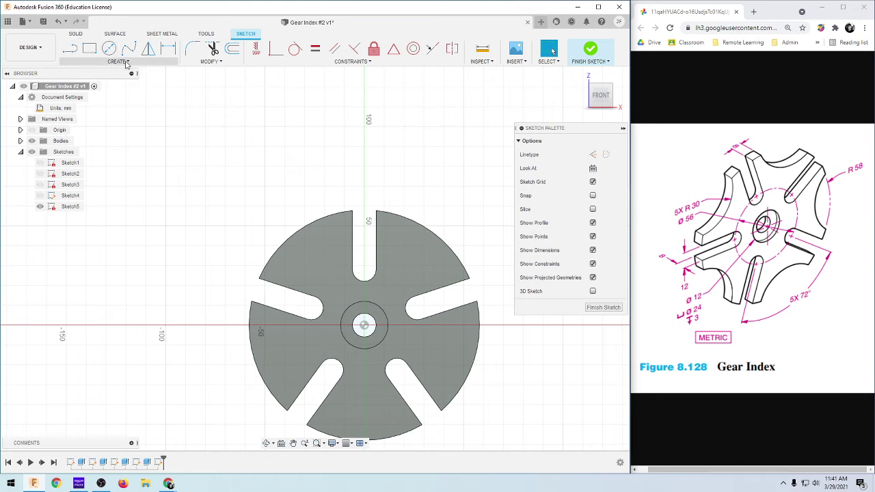
Step: Draw a three-point arc about 31 mm in radius, bowing inward across the disc's upper-left segment with both ends on the rim
click(124, 64)
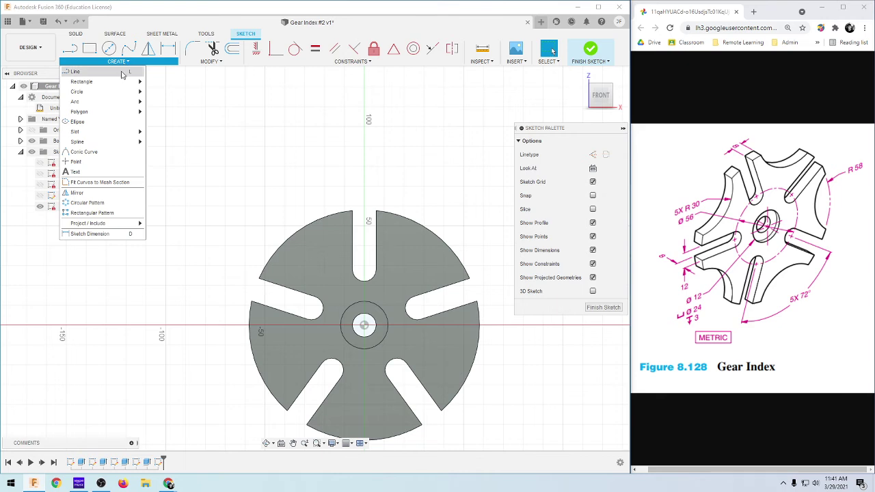
mouse_move(119, 101)
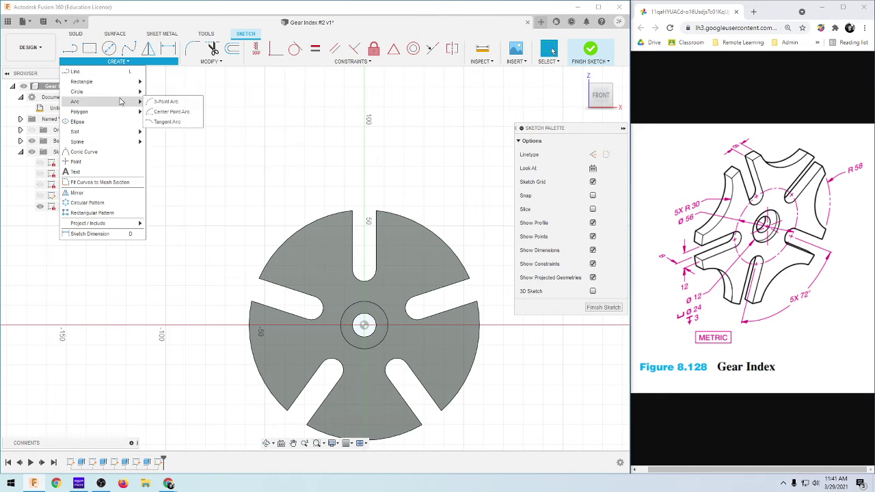
click(165, 102)
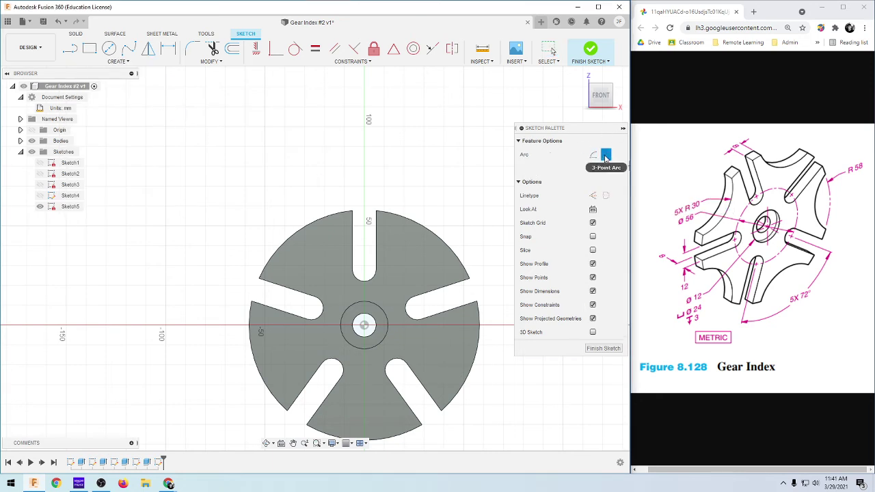
click(593, 168)
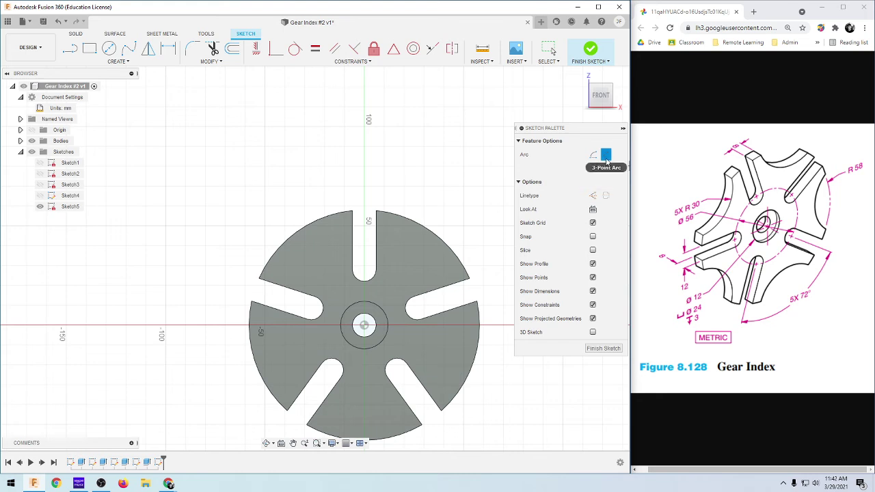
click(104, 65)
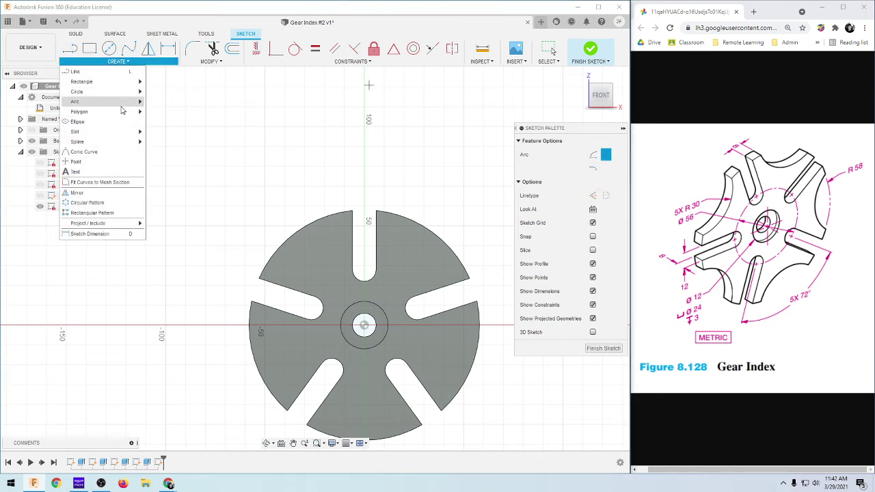
mouse_move(124, 102)
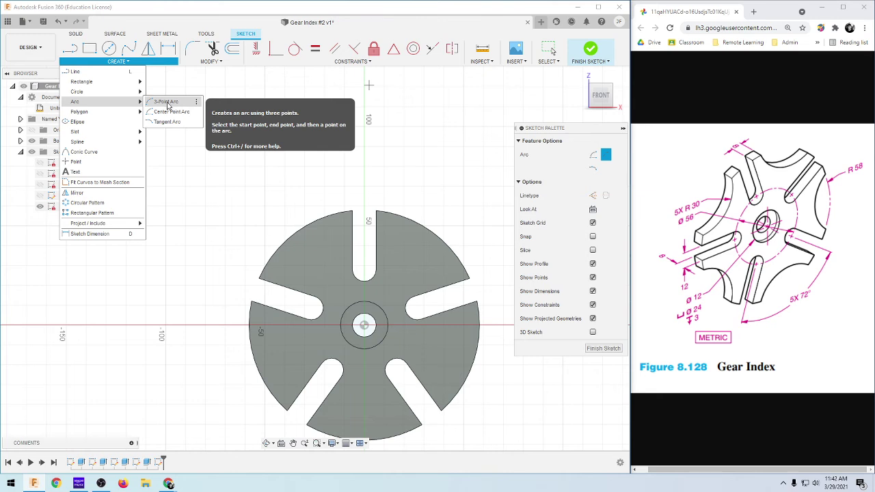
click(167, 103)
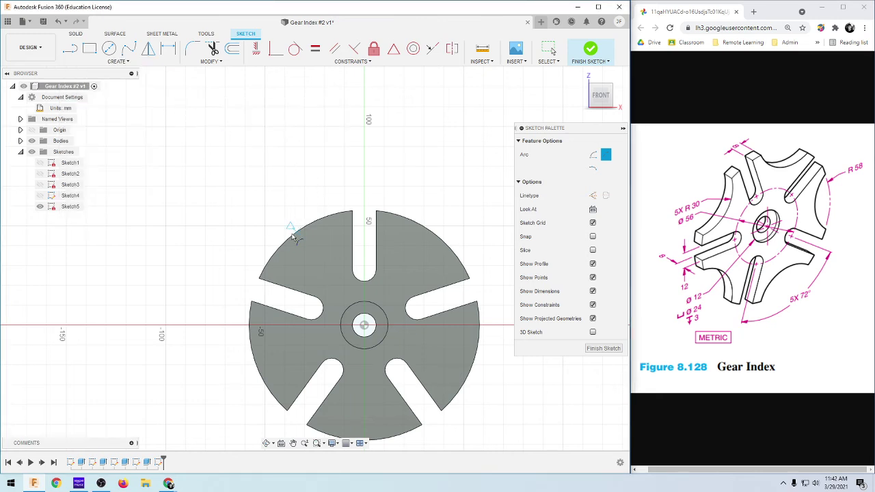
click(266, 268)
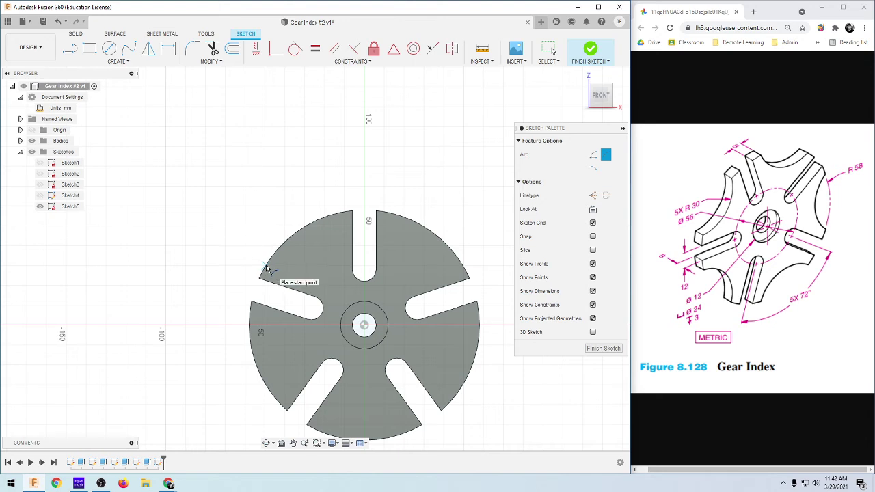
click(337, 214)
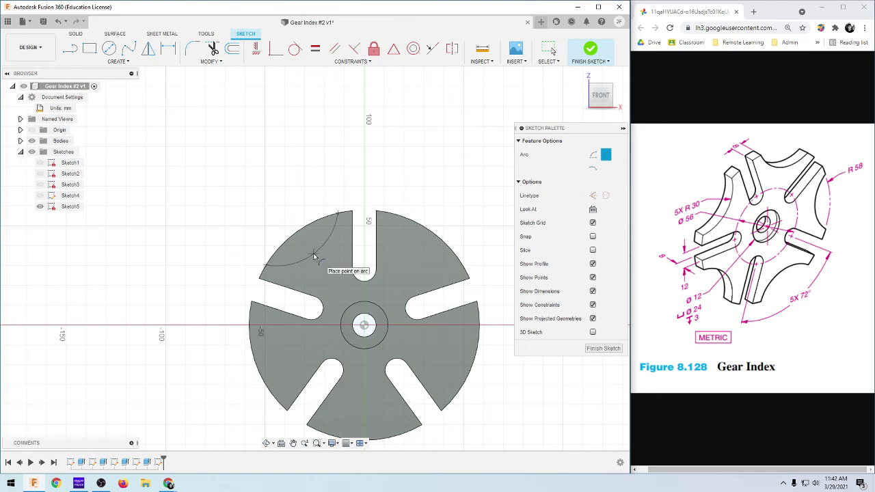
click(316, 257)
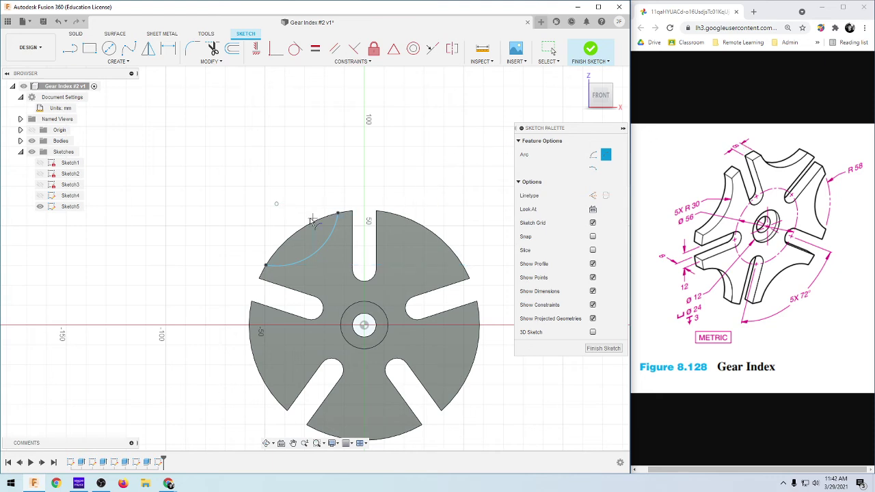
key(Escape)
Step: Dimension the arc's lower endpoint 8 mm from the adjacent corner of the left slot
key(d)
scroll(300, 258, up, 2)
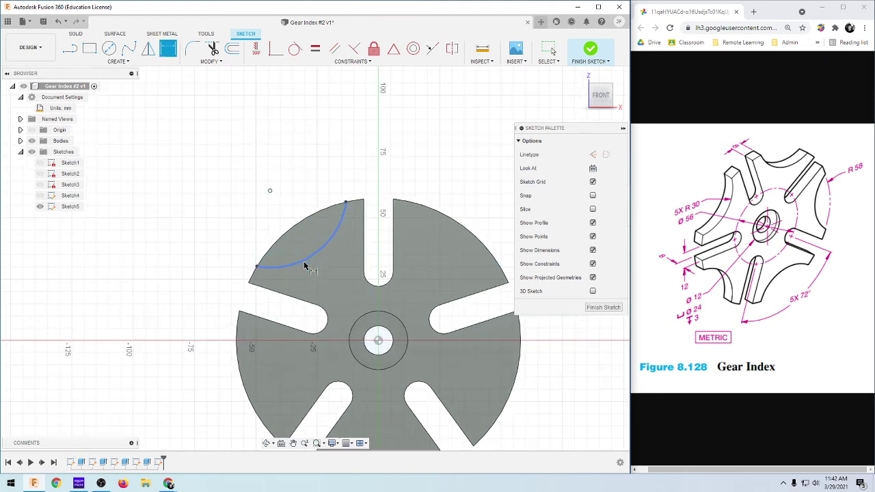
click(257, 267)
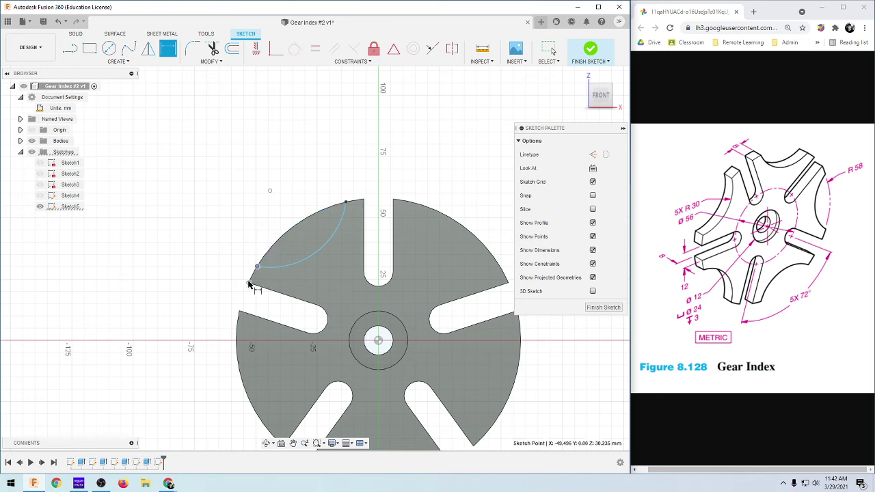
click(250, 282)
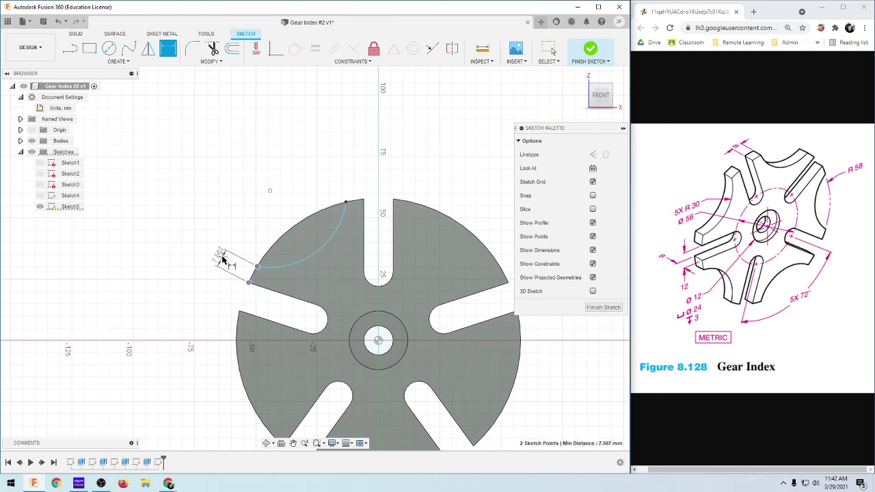
click(223, 260)
text(8)
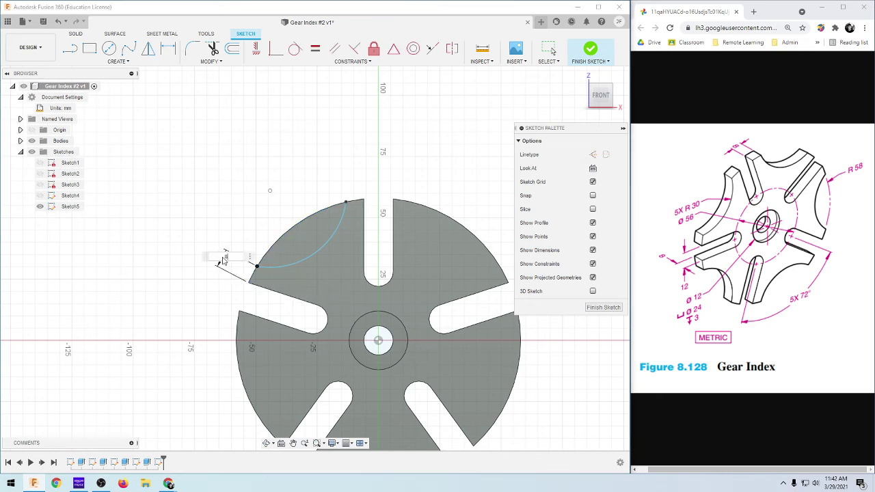
key(Return)
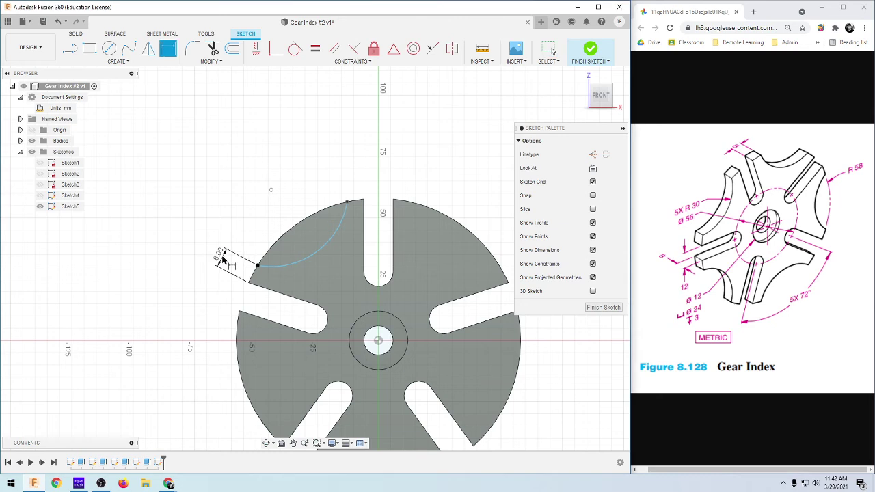
Step: Dimension the arc's upper endpoint 8 mm from the adjacent corner of the top slot
click(348, 202)
click(363, 199)
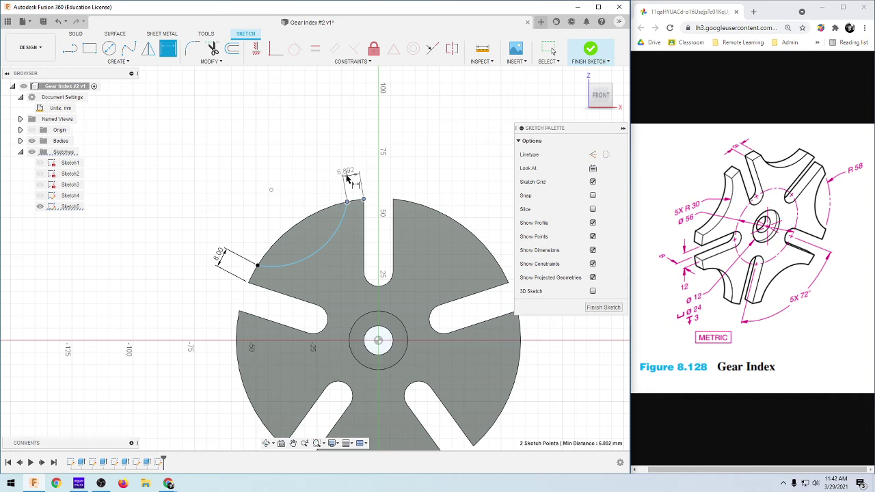
click(347, 176)
text(8)
key(Return)
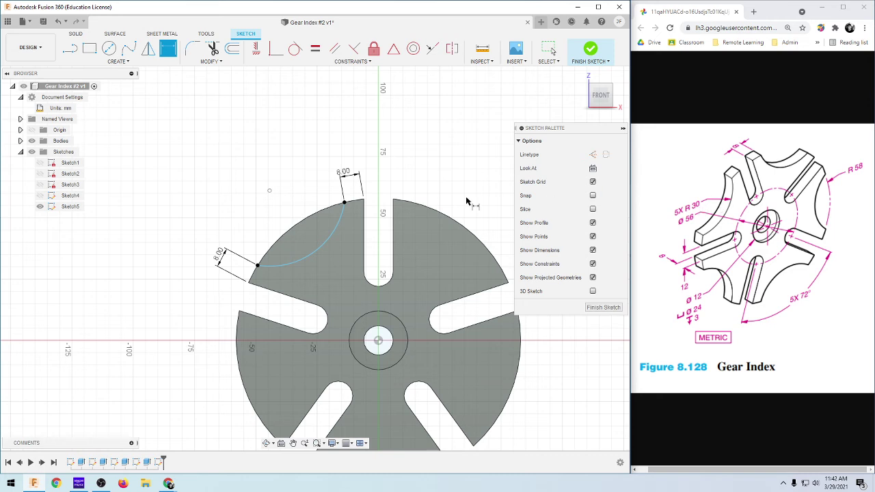
Step: Dimension the arc's radius as 30 mm
click(318, 253)
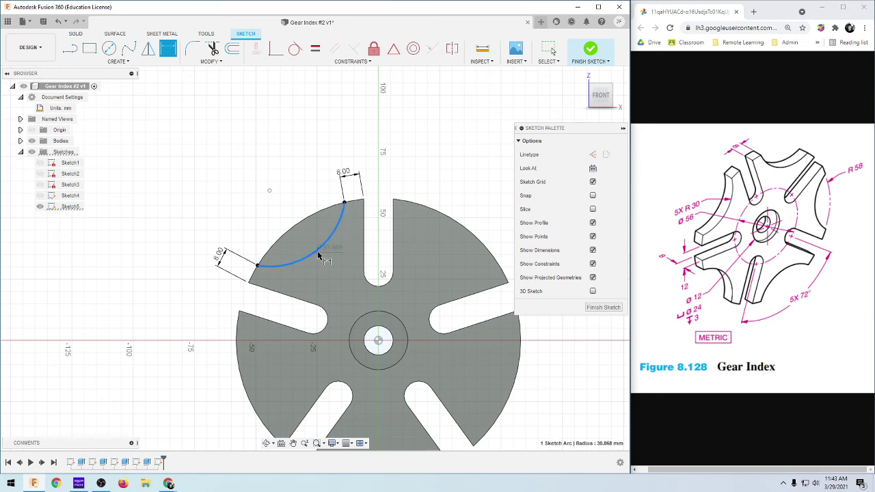
click(346, 294)
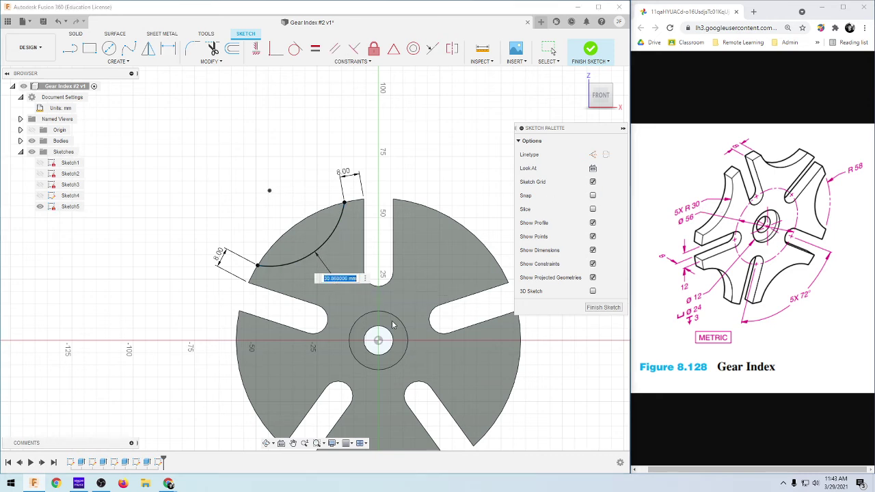
text(30)
key(Return)
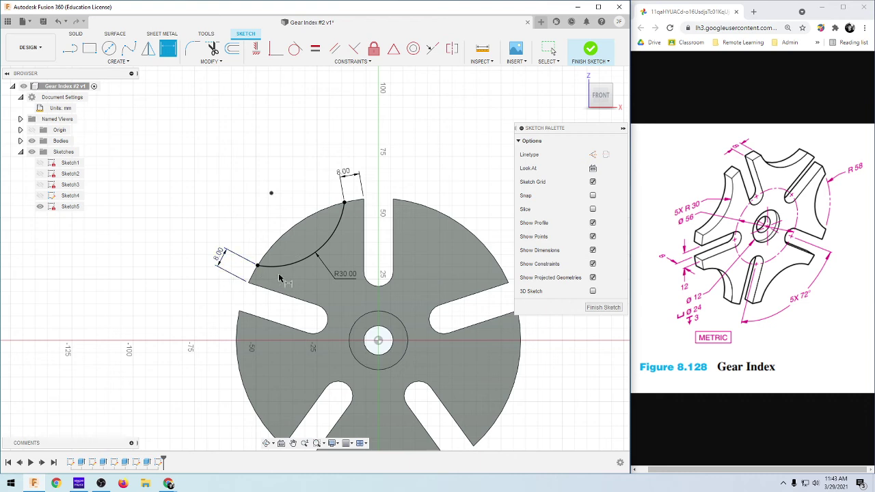
Step: Repeat the R30 arc in a full circular pattern of 5 around the disc's center point
scroll(544, 445, down, 1)
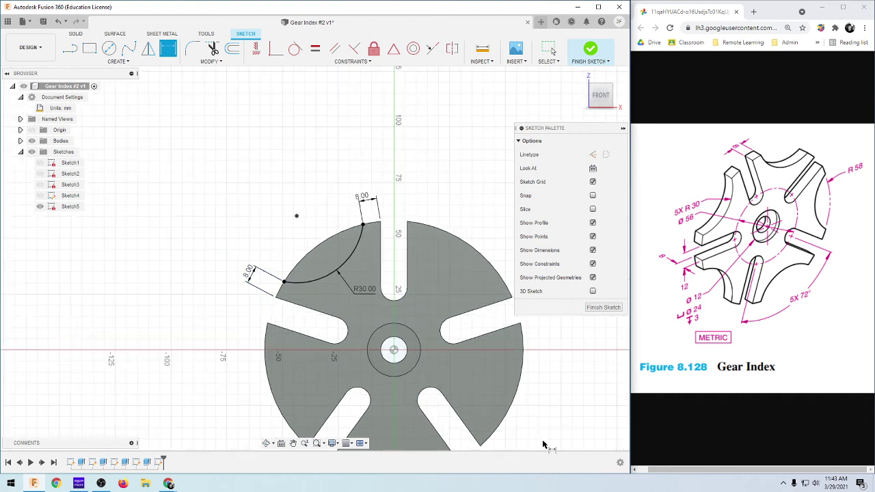
scroll(537, 446, down, 2)
scroll(543, 434, up, 2)
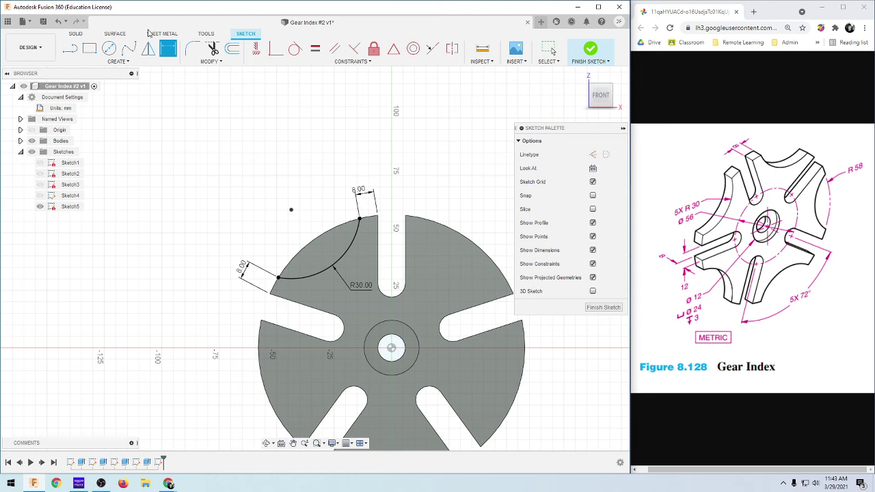
click(127, 62)
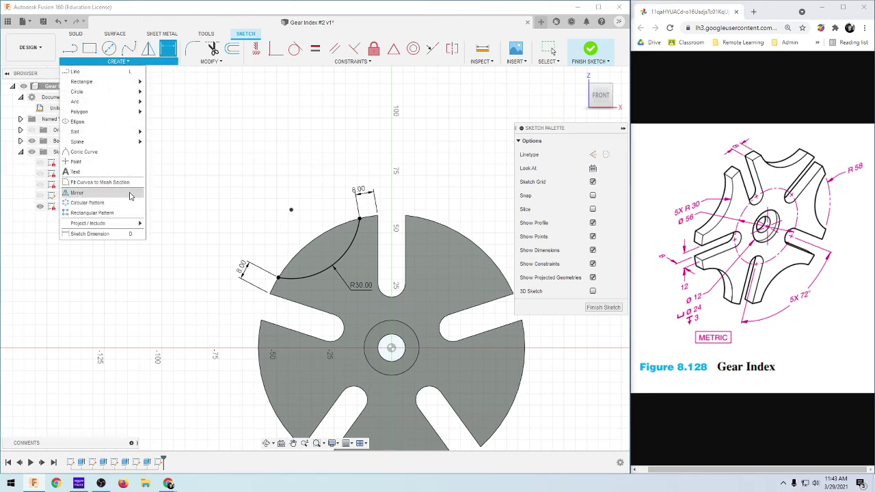
click(102, 203)
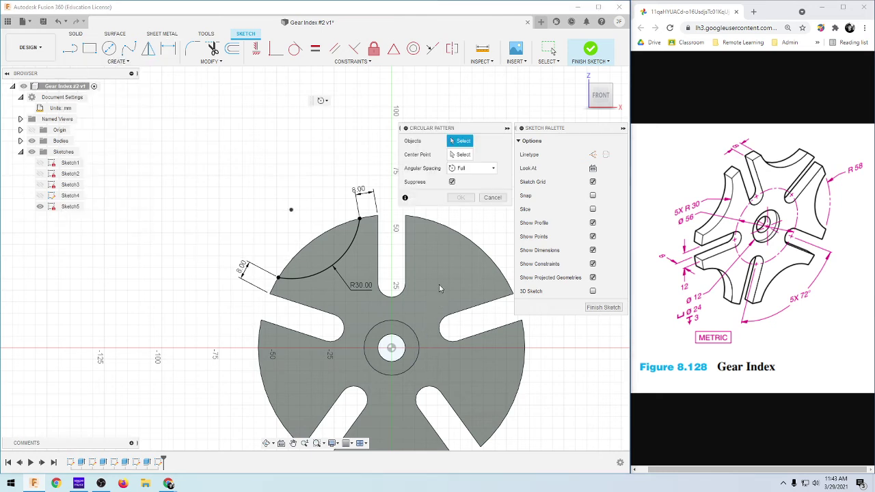
click(343, 261)
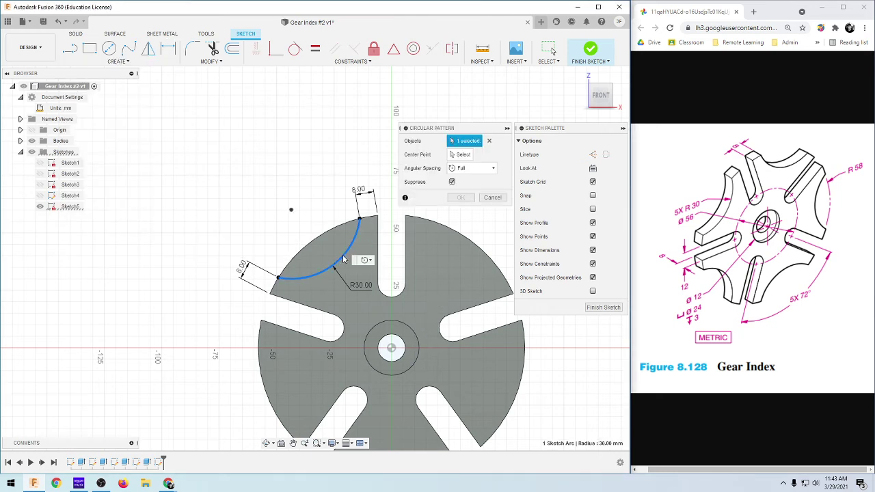
click(463, 154)
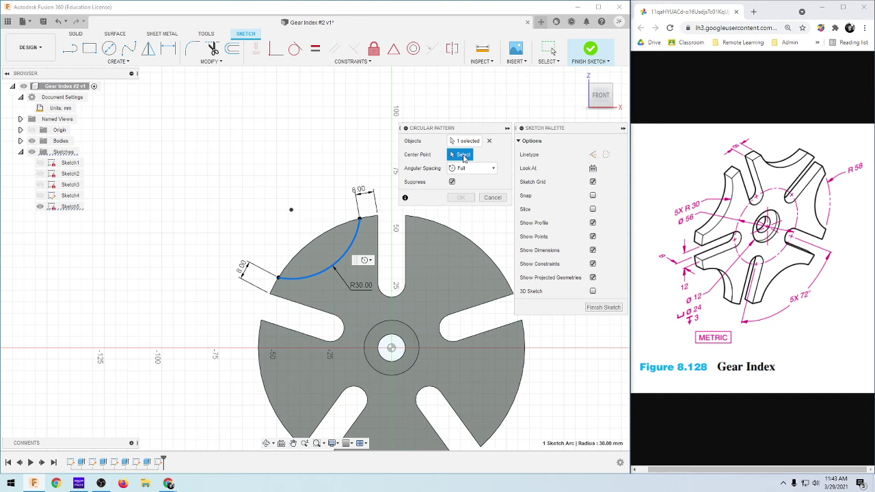
click(392, 349)
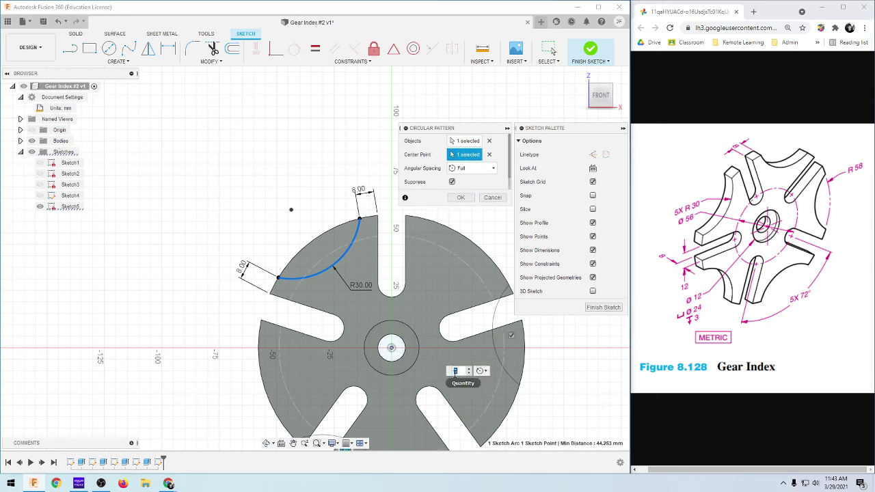
text(5)
key(Return)
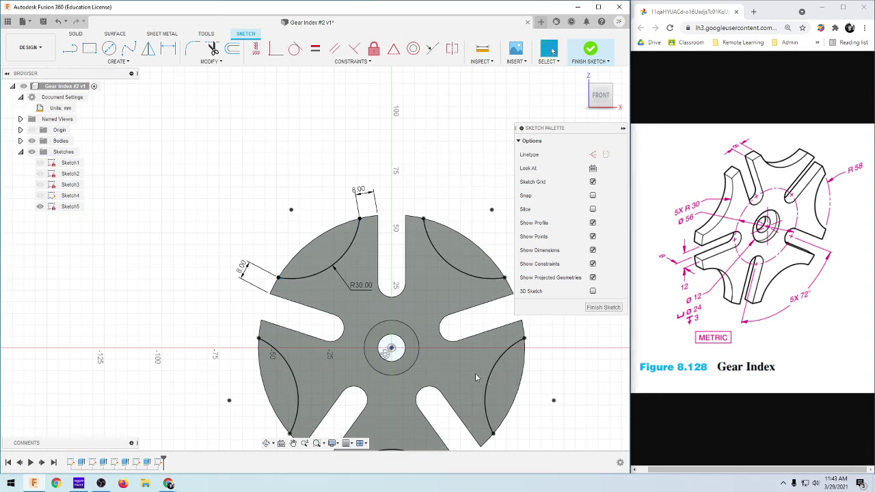
Step: Extrude the five arc-bounded edge segments as a cut with extent All, flipping the direction so it passes through the disc
scroll(475, 378, down, 3)
scroll(470, 438, up, 2)
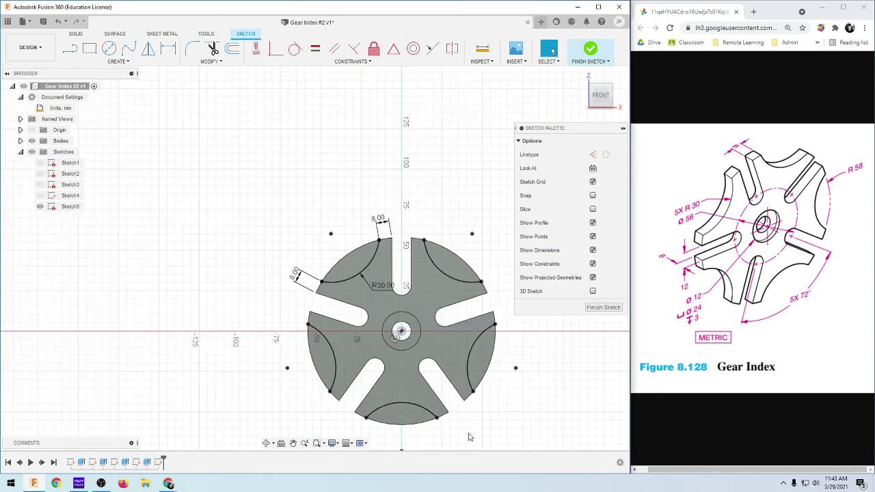
scroll(470, 438, up, 1)
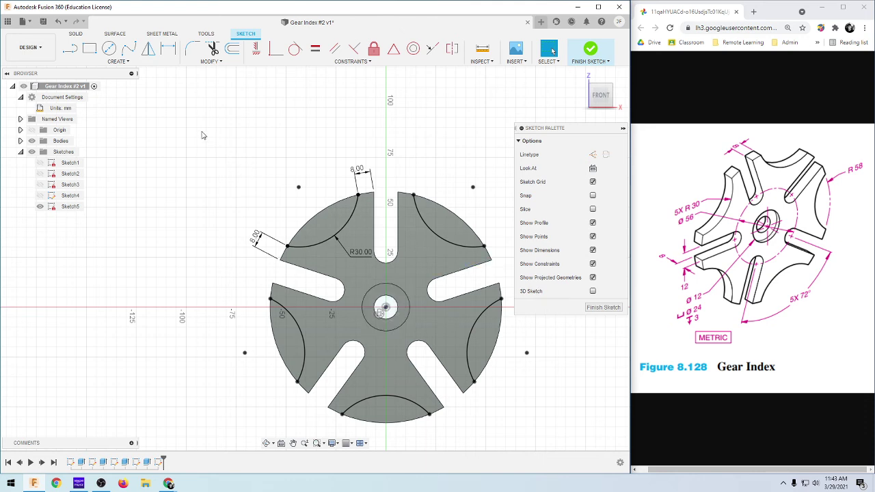
click(76, 34)
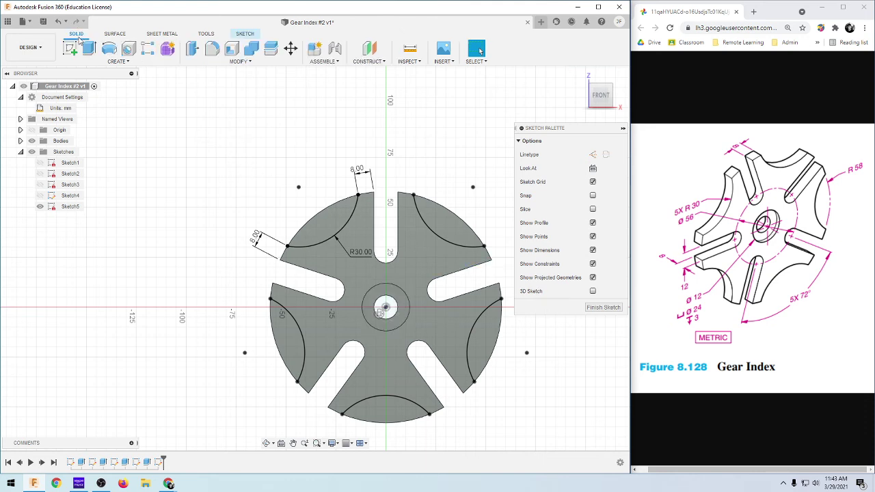
click(90, 49)
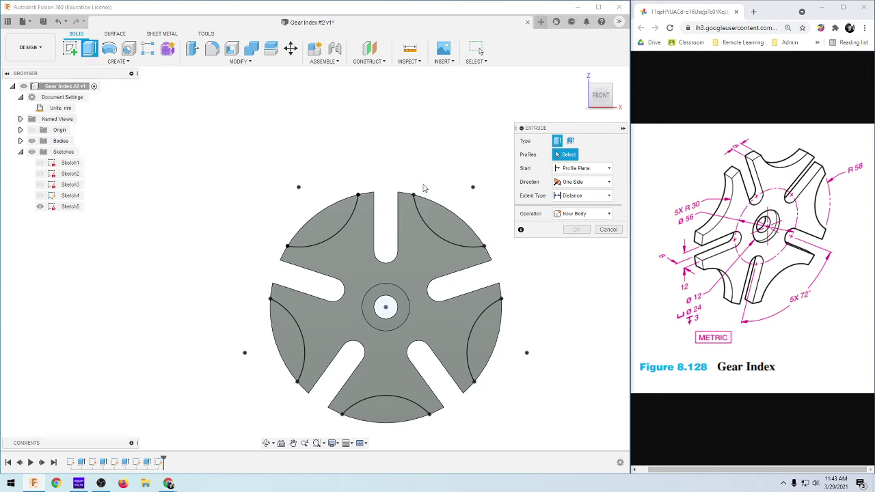
click(322, 214)
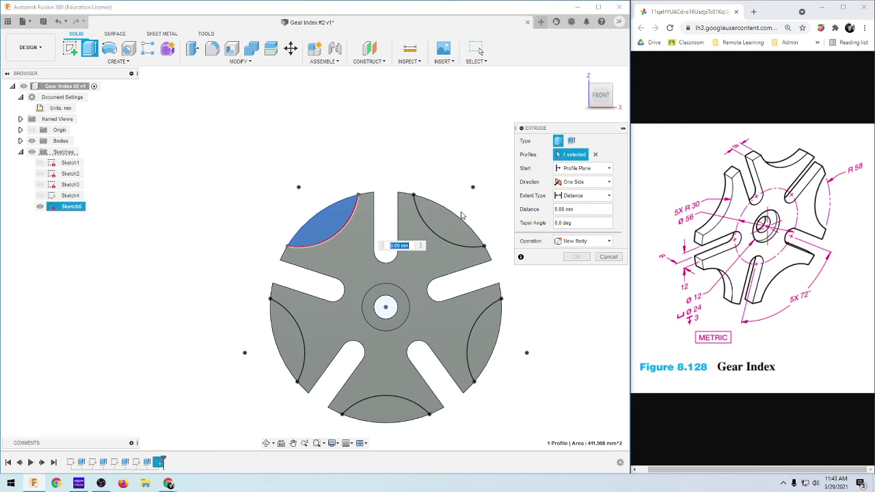
click(487, 337)
click(401, 415)
click(290, 346)
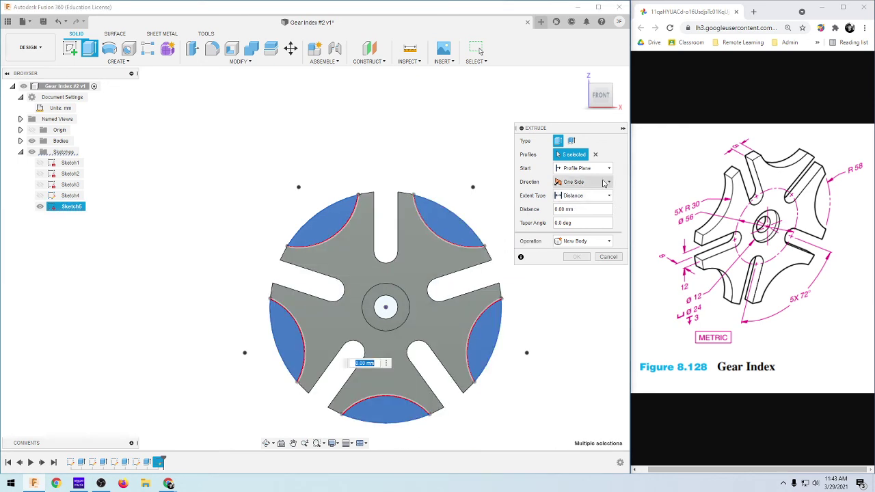
click(600, 195)
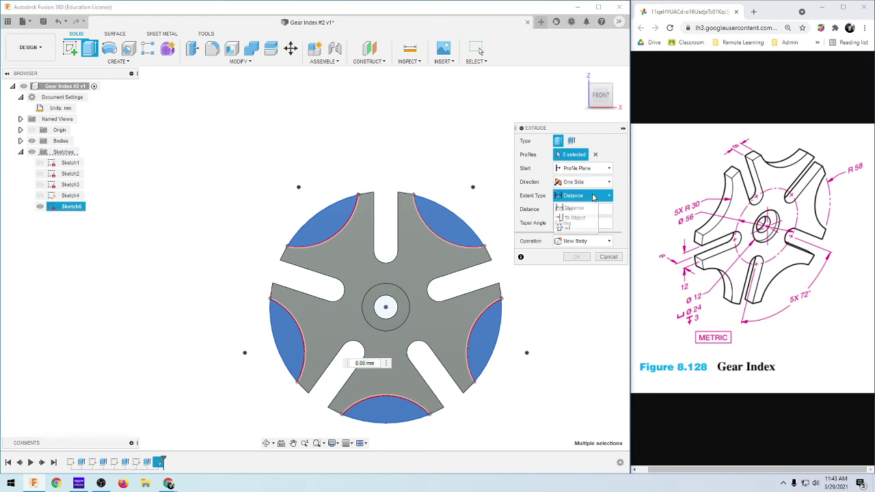
click(573, 230)
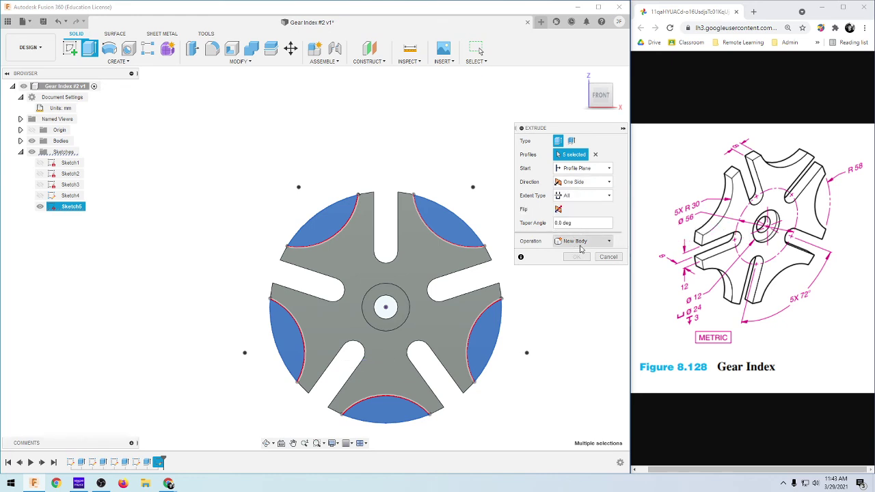
click(581, 242)
click(585, 263)
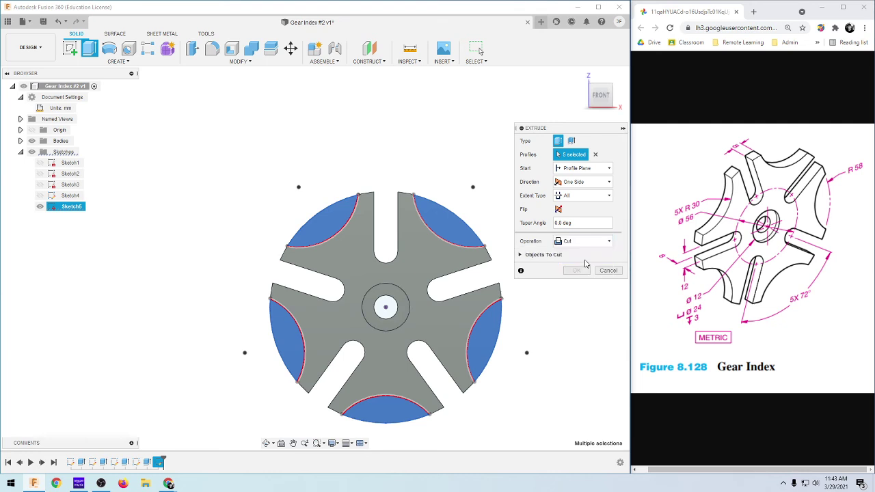
shift+middle_drag(524, 408, 504, 351)
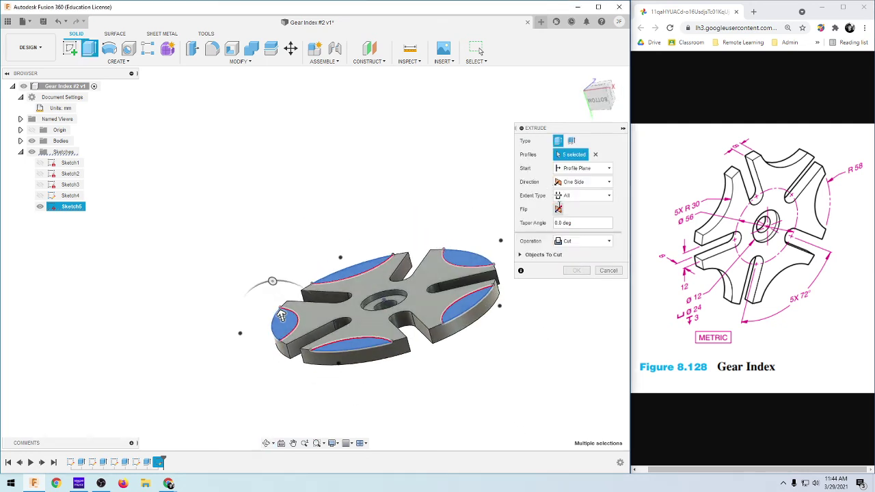
click(559, 209)
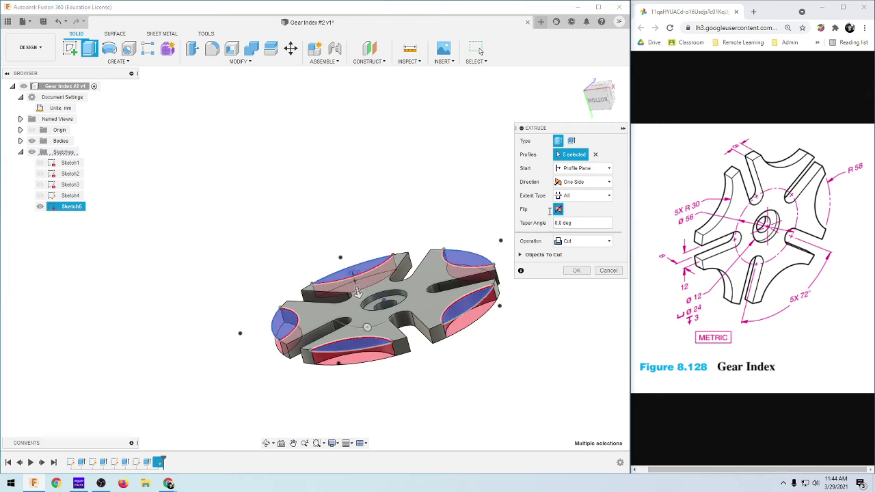
click(577, 271)
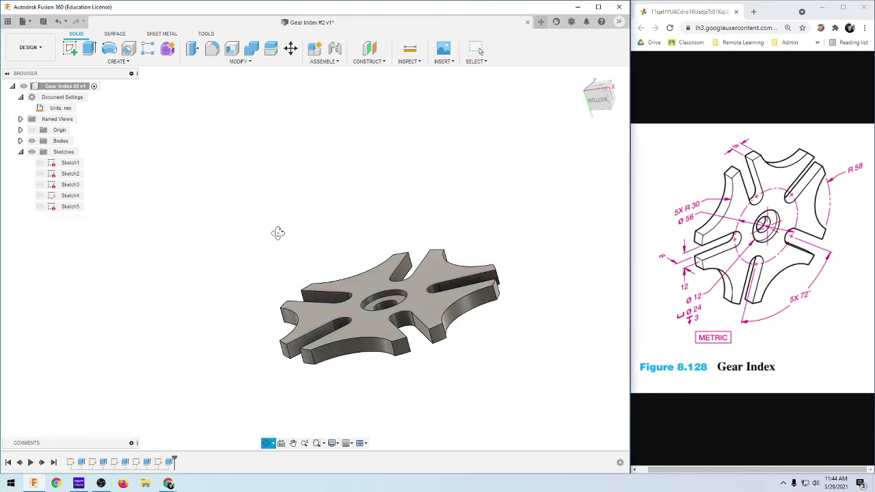
shift+middle_drag(278, 232, 449, 371)
scroll(489, 400, down, 2)
scroll(488, 427, up, 3)
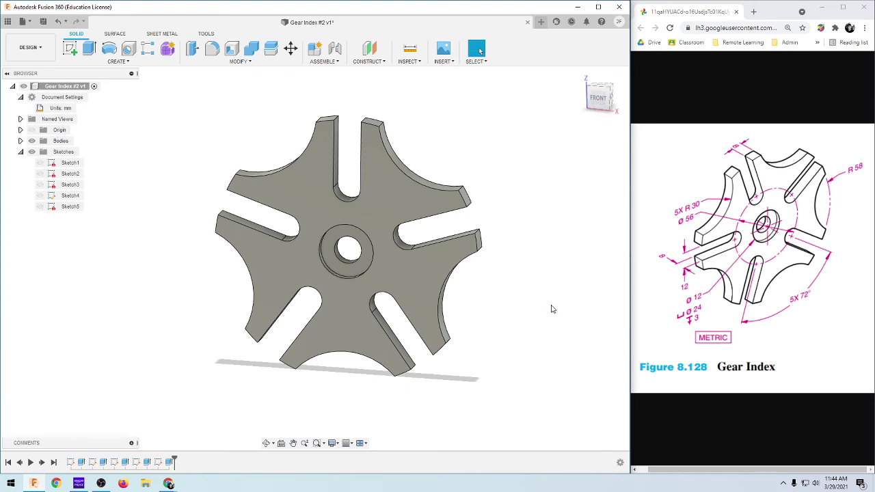
mouse_move(555, 283)
shift+middle_down()
mouse_move(532, 287)
mouse_move(556, 273)
shift+middle_up()
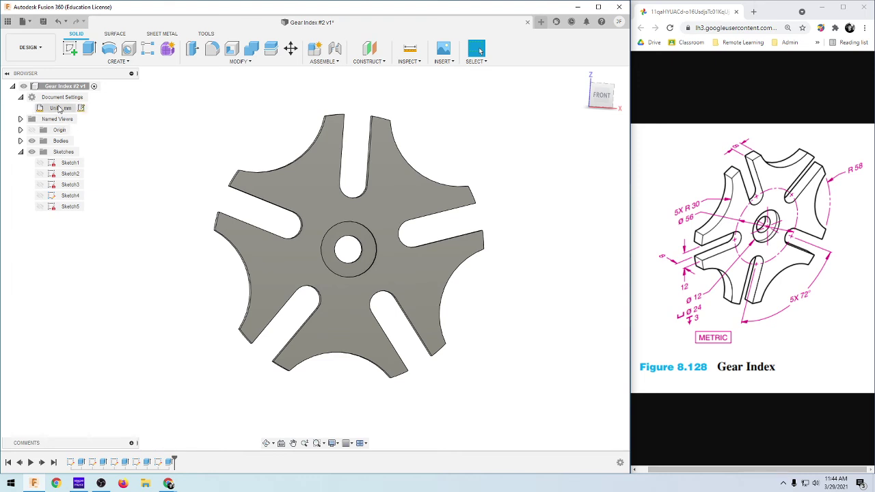
Step: Assign the Aluminum physical material from the Metal category of the Fusion 360 Material Library to the gear body
click(21, 97)
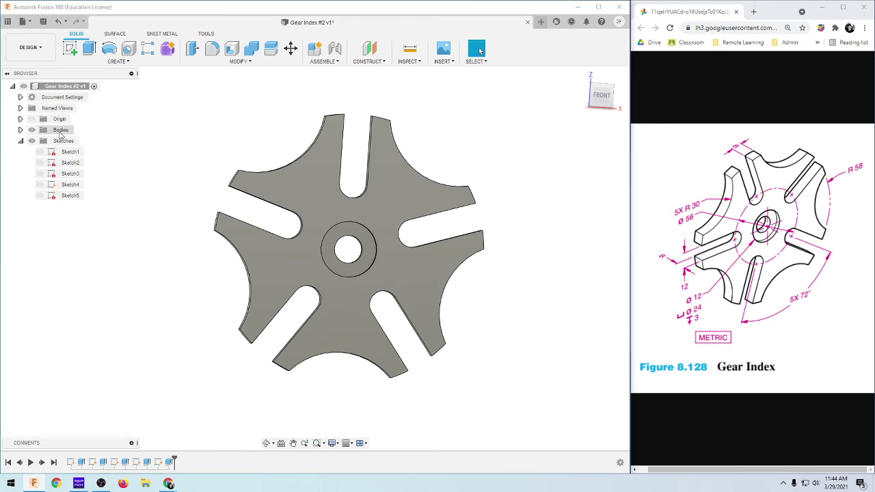
click(21, 129)
right_click(68, 143)
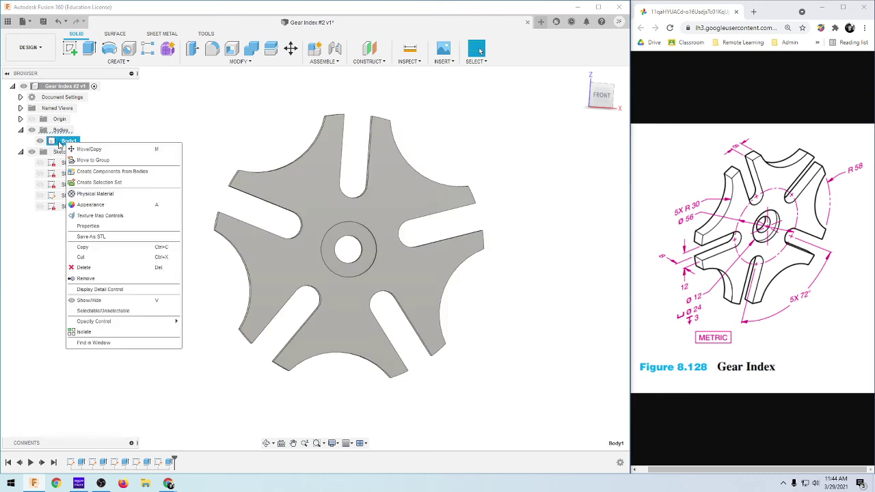
click(106, 195)
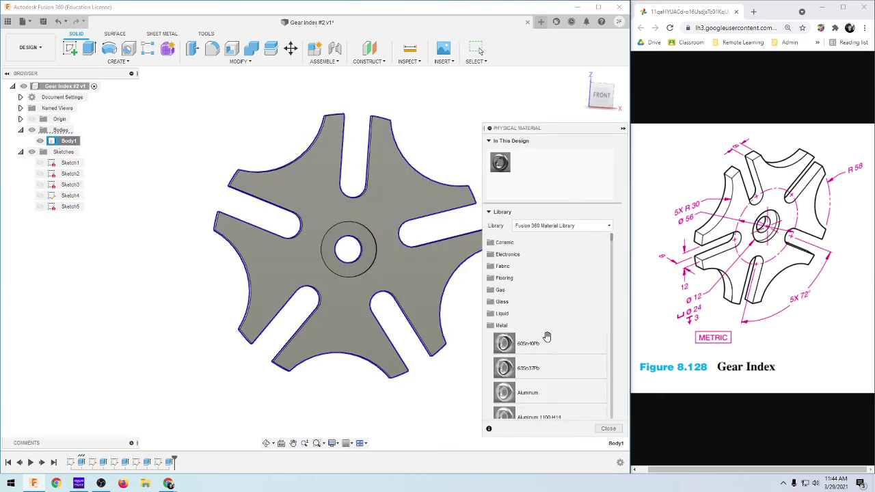
click(503, 326)
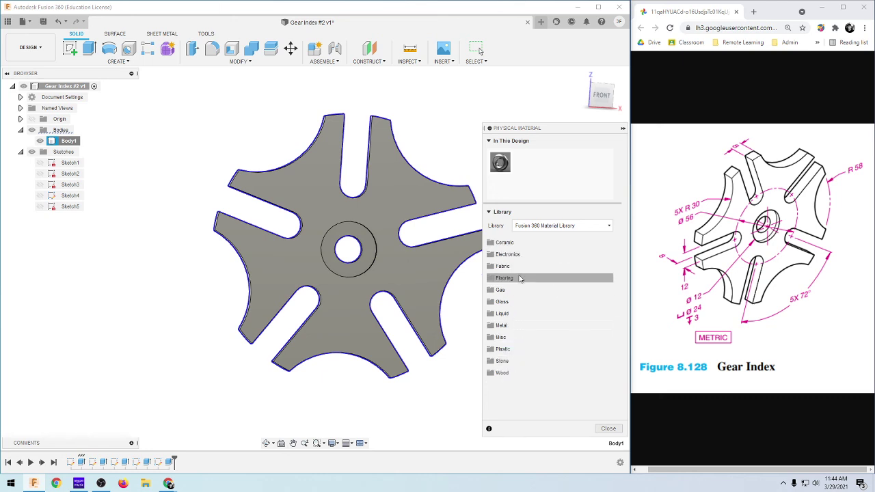
click(531, 256)
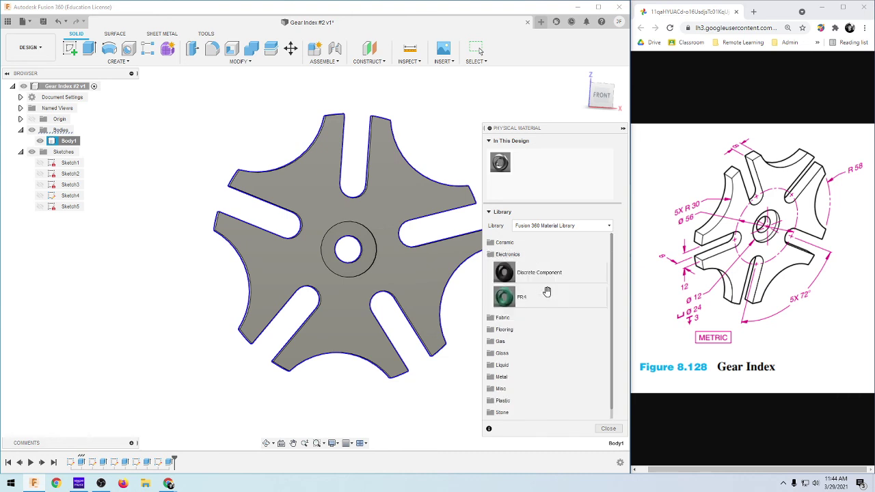
click(498, 259)
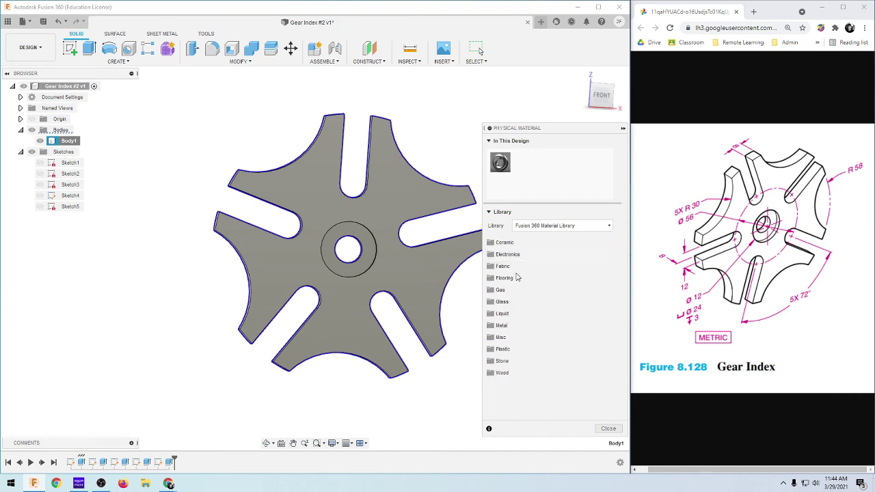
click(521, 282)
click(521, 279)
click(523, 327)
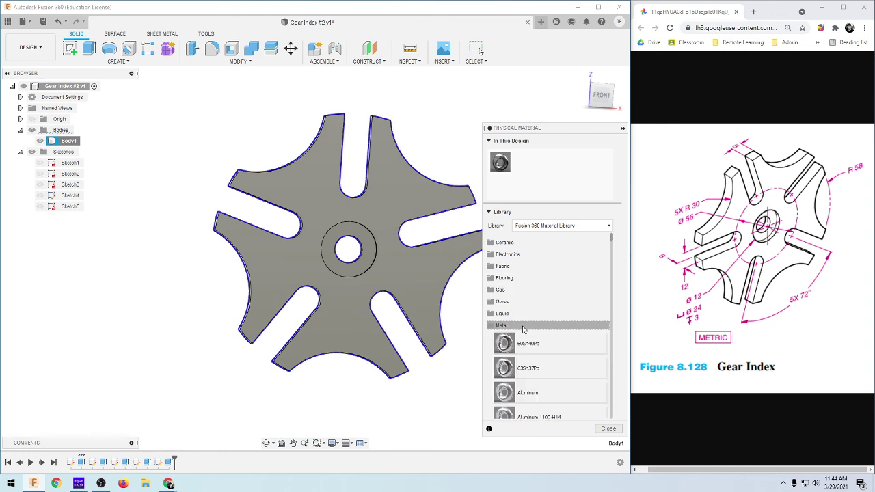
scroll(527, 335, down, 4)
scroll(527, 339, up, 1)
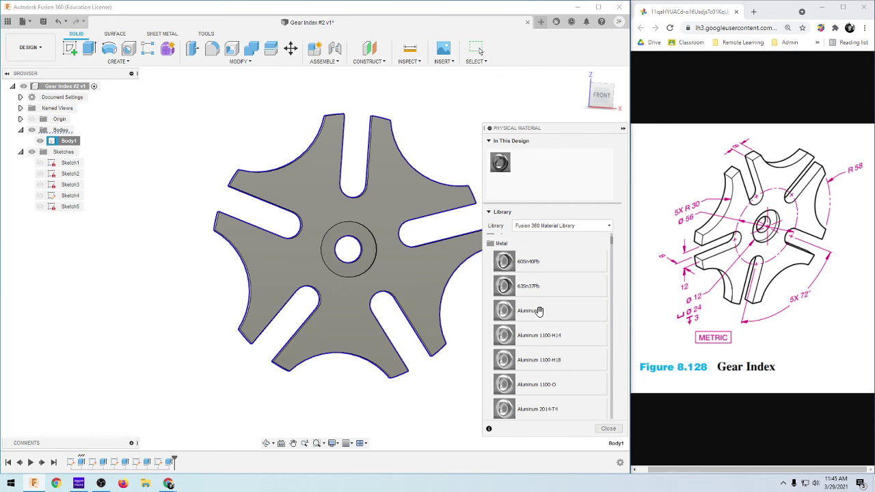
drag(539, 312, 376, 209)
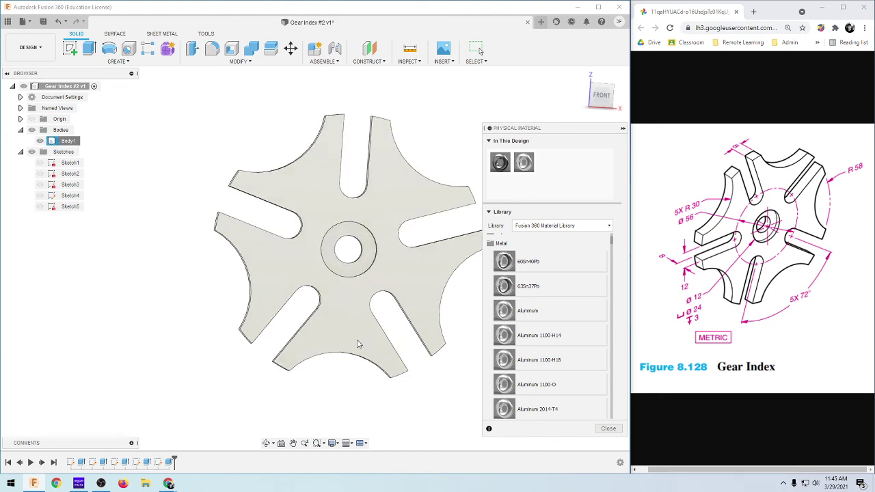
Step: Compare materials on the body by reapplying the design's original one and switching back to Aluminum
scroll(339, 413, down, 3)
scroll(346, 412, up, 2)
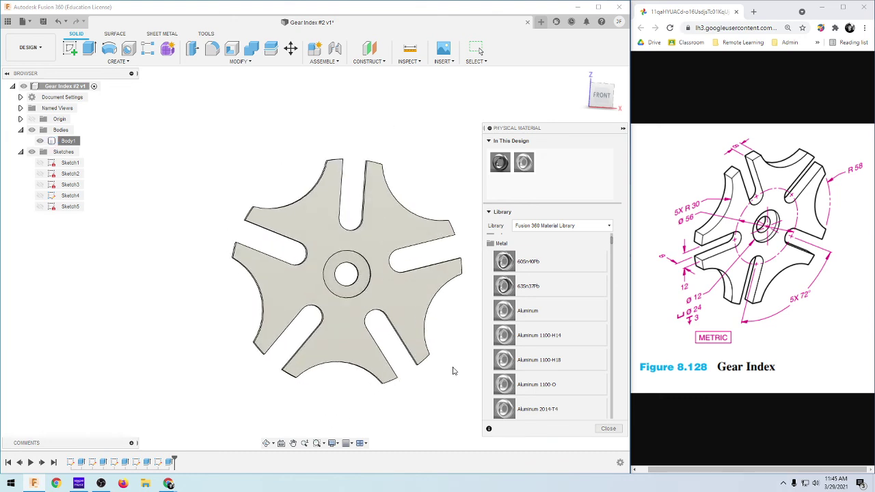
drag(499, 162, 336, 253)
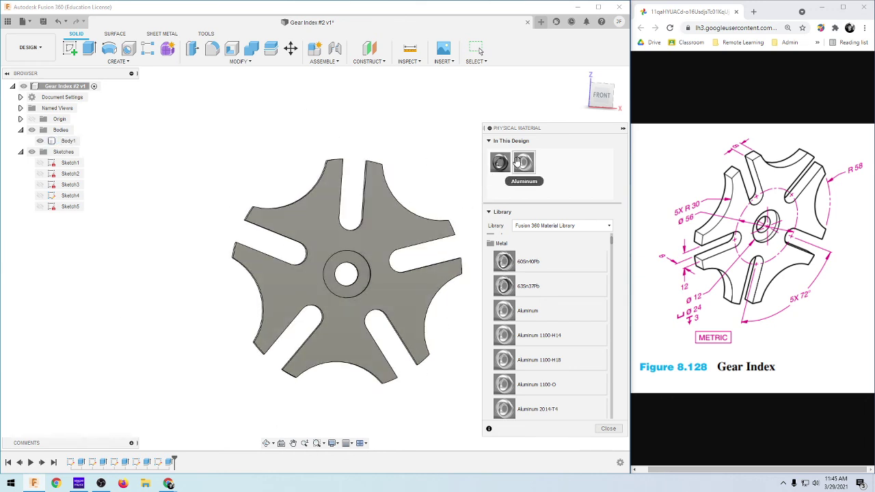
drag(524, 162, 369, 242)
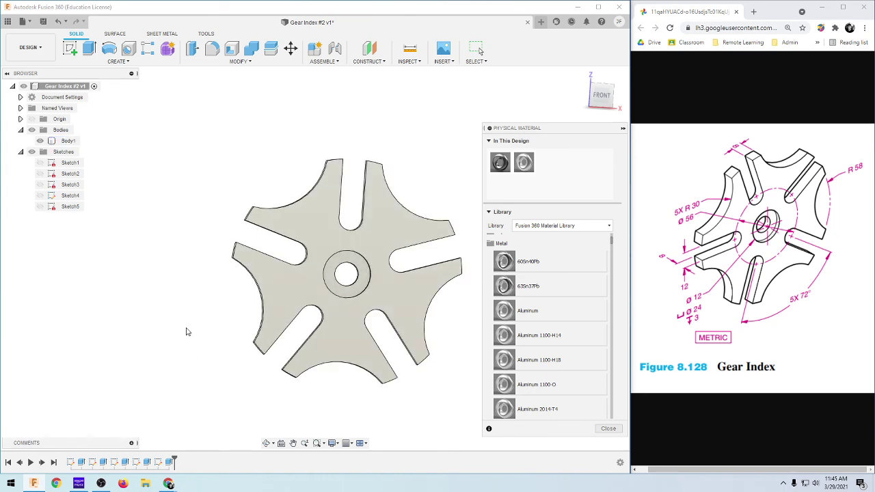
shift+middle_drag(188, 332, 441, 384)
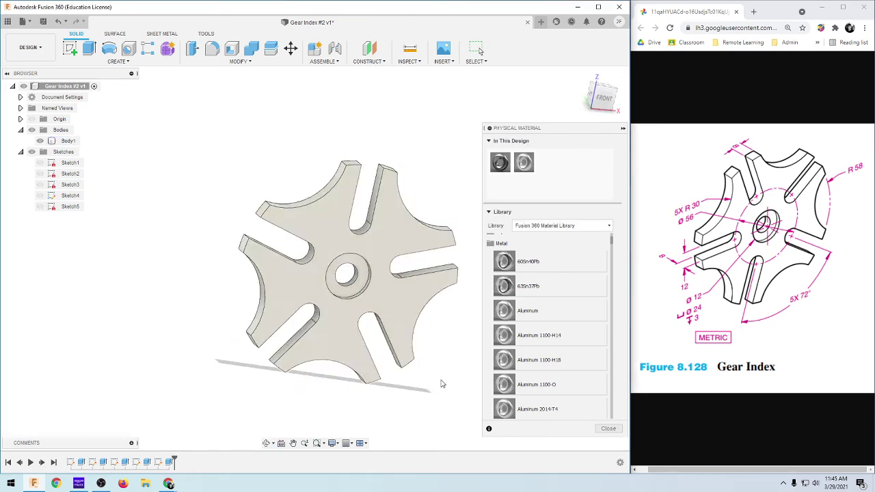
click(608, 429)
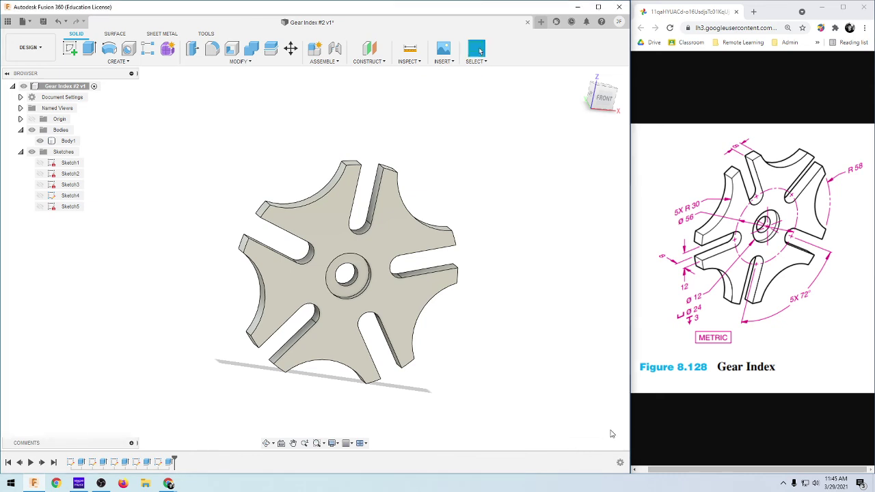
Step: View the part from the front and inspect the properties of its front face and of the whole body
click(604, 97)
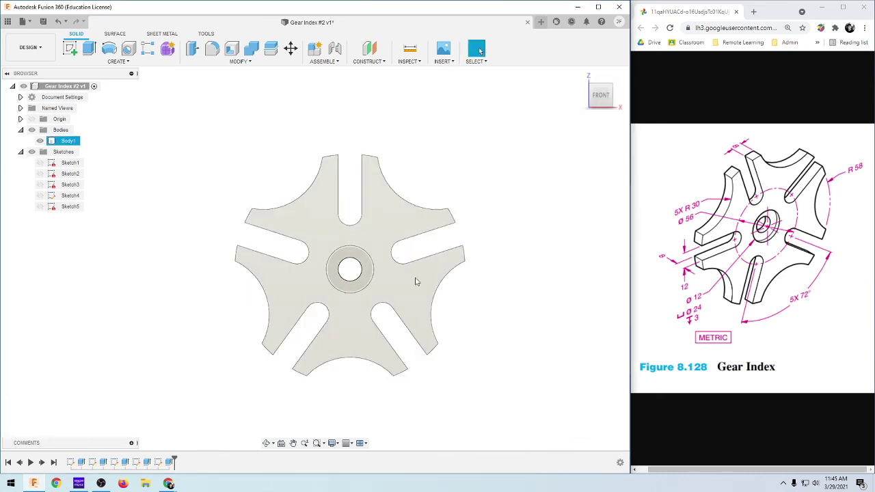
right_click(314, 231)
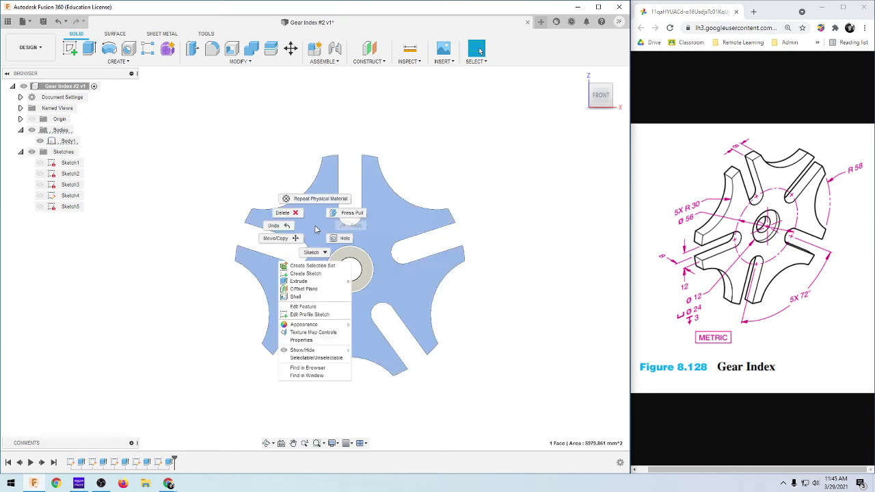
click(308, 341)
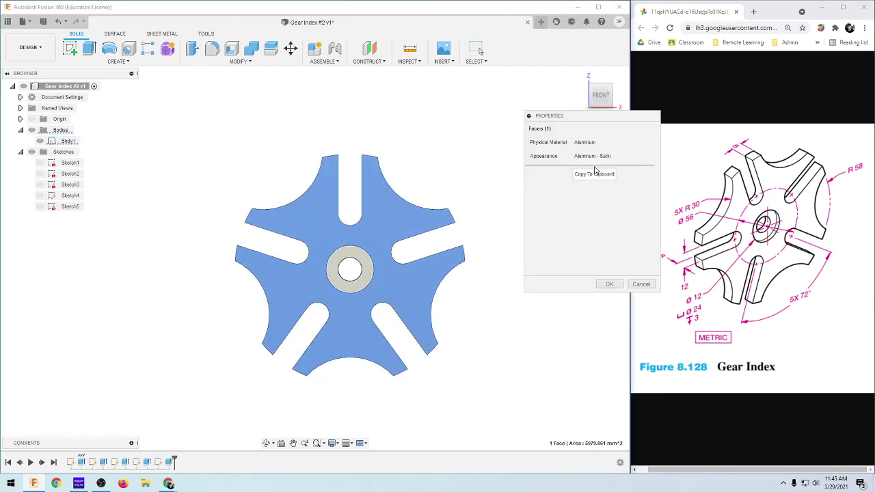
click(321, 221)
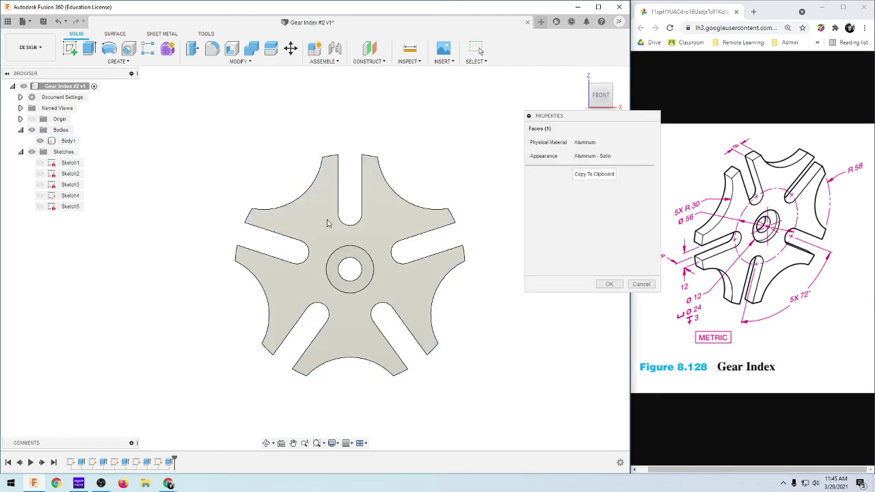
click(610, 285)
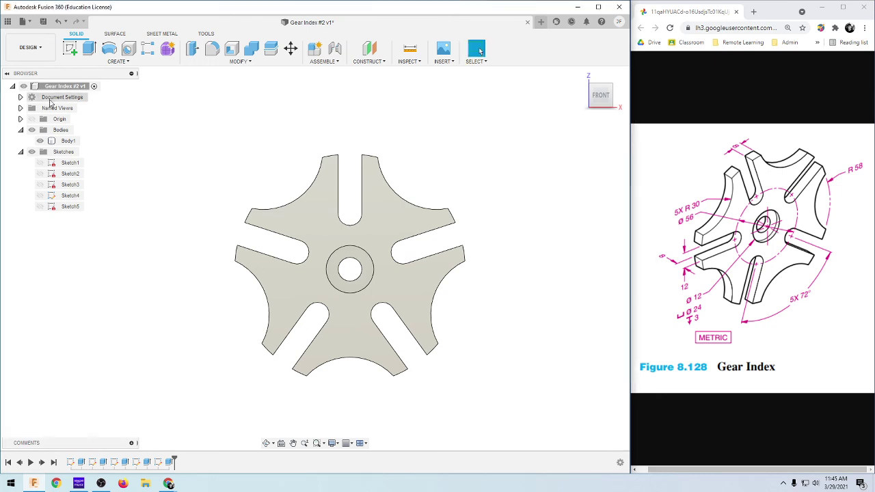
right_click(68, 142)
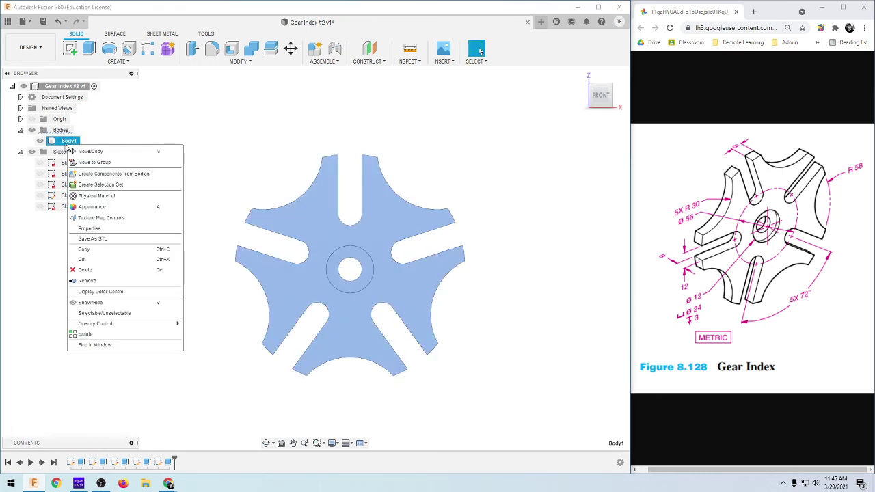
click(92, 229)
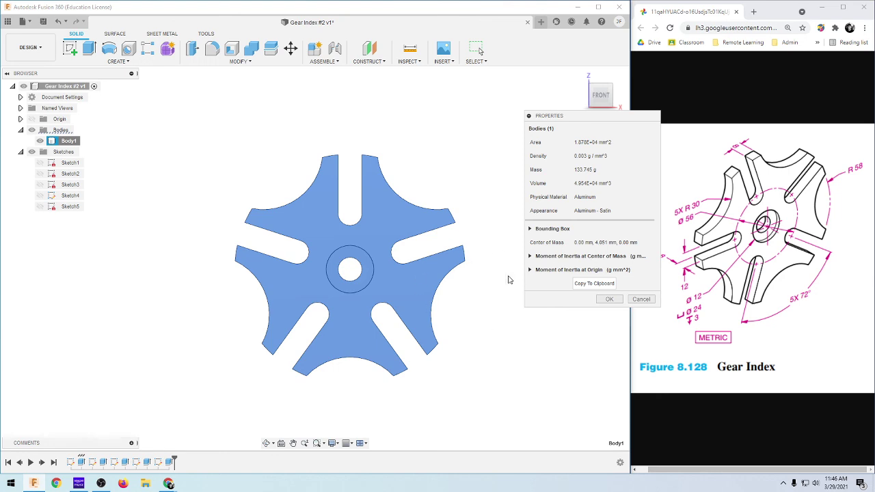
Step: Close the body's properties and turn the finished gear to an angled view showing its thickness, slots and counterbore
click(616, 299)
click(526, 312)
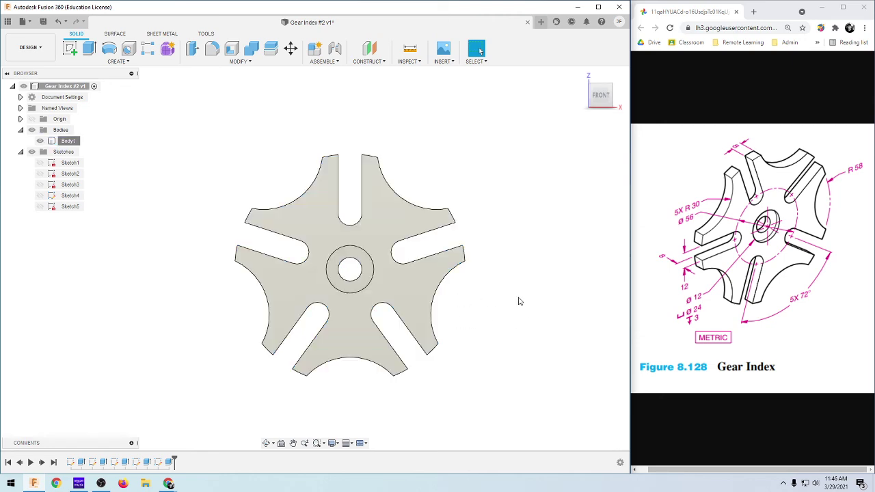
mouse_move(518, 299)
shift+middle_down()
mouse_move(426, 303)
mouse_move(524, 295)
mouse_move(534, 303)
shift+middle_up()
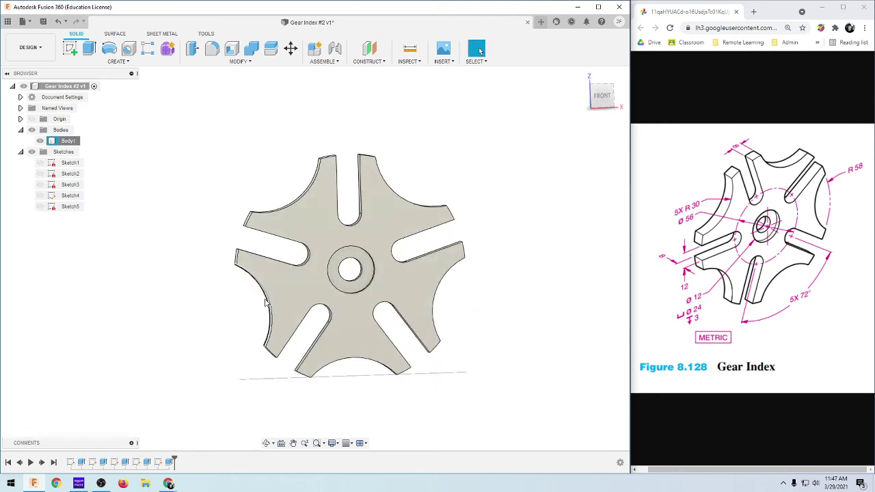
scroll(269, 391, down, 3)
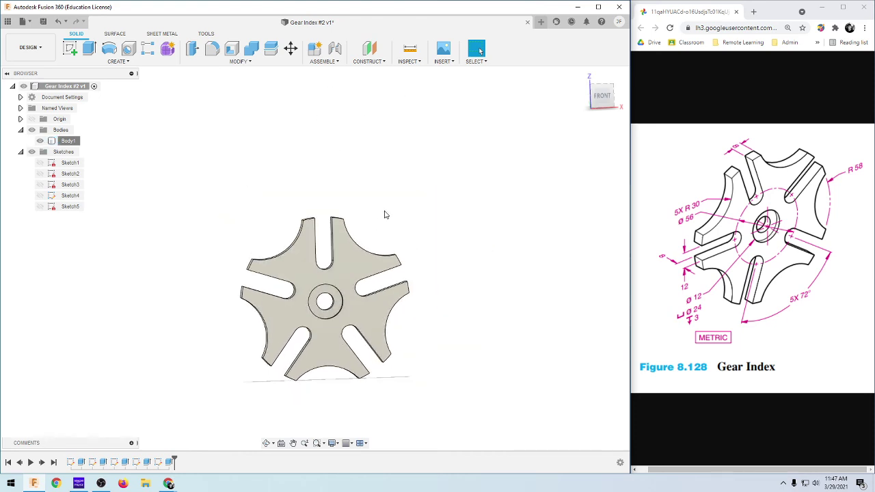
shift+middle_drag(385, 215, 433, 236)
key(F5)
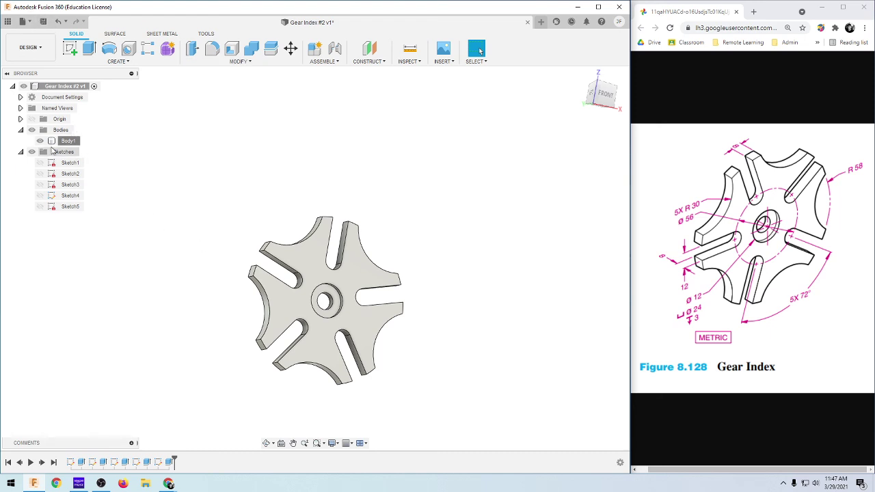
Step: Review the file types offered for exporting the design, from Fusion 360 archive to STEP and STL, and leave without exporting
click(31, 24)
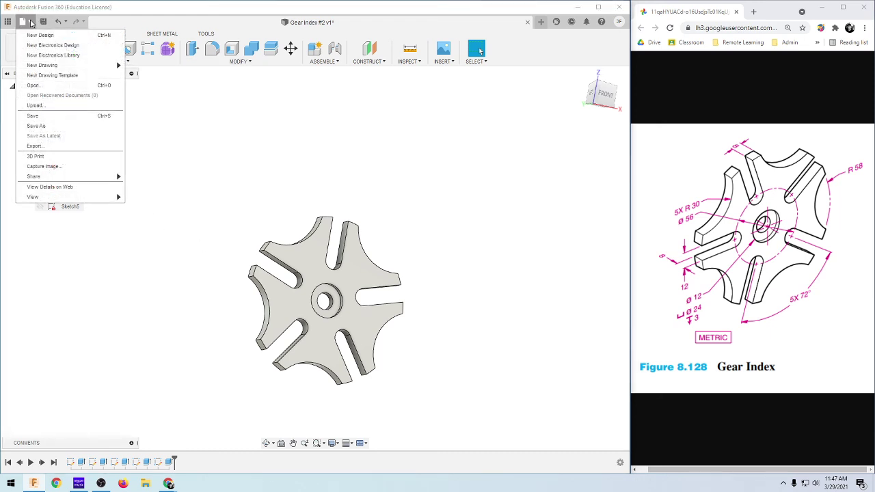
click(72, 146)
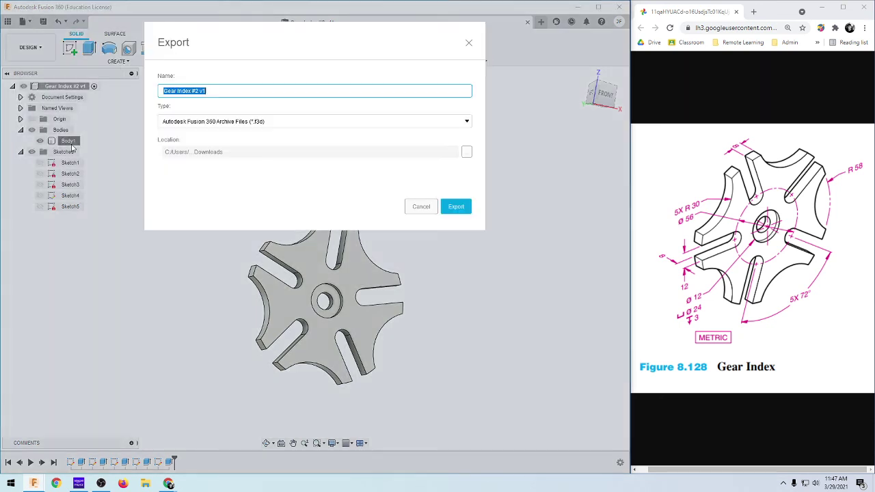
click(265, 121)
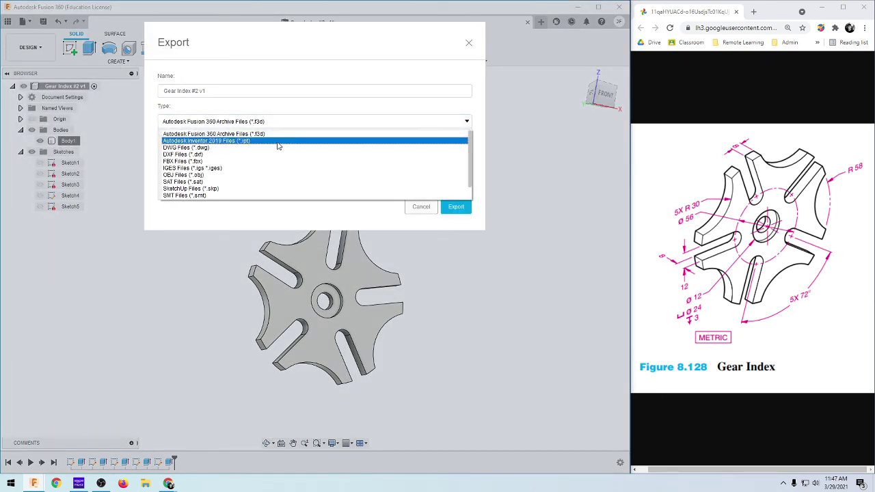
scroll(212, 175, down, 1)
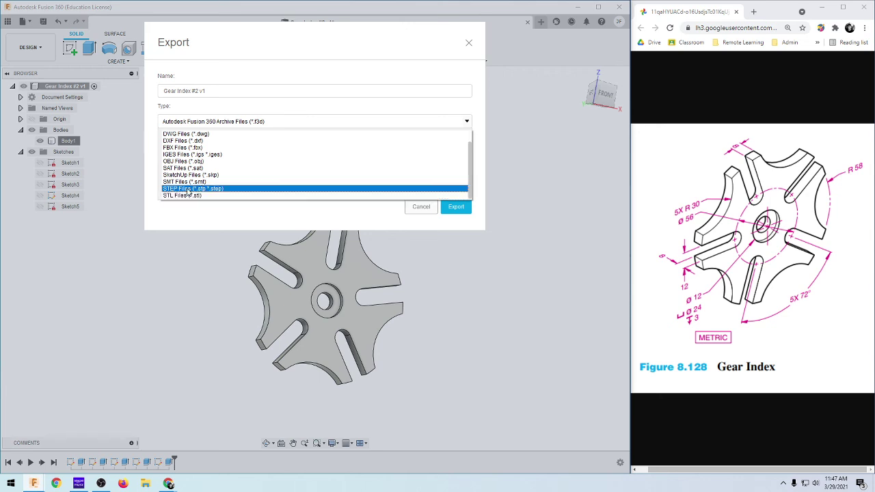
scroll(194, 183, up, 1)
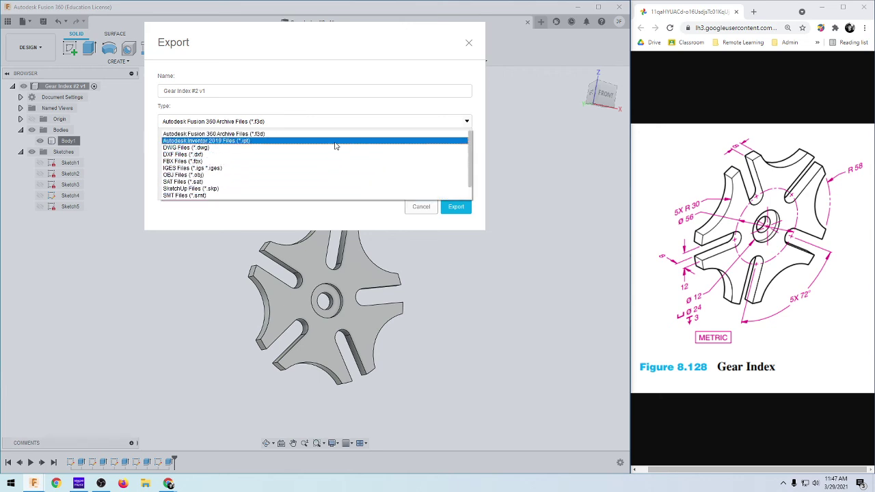
scroll(334, 143, down, 1)
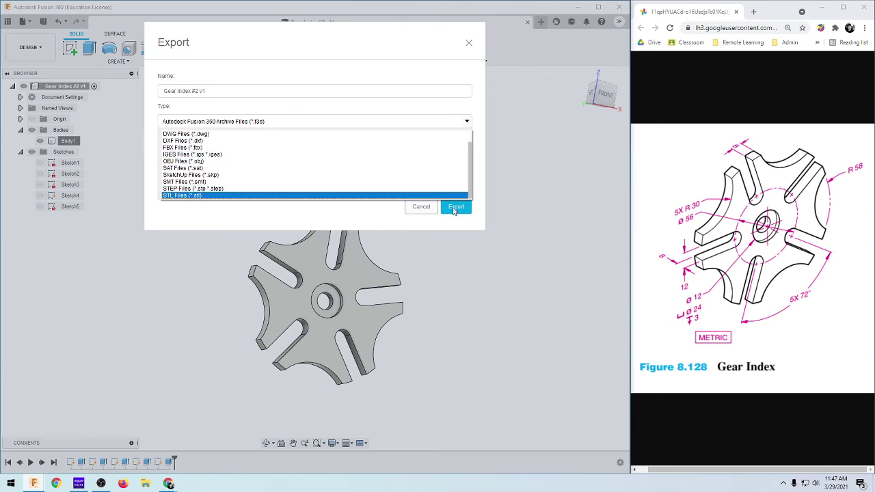
click(417, 212)
scroll(312, 381, down, 1)
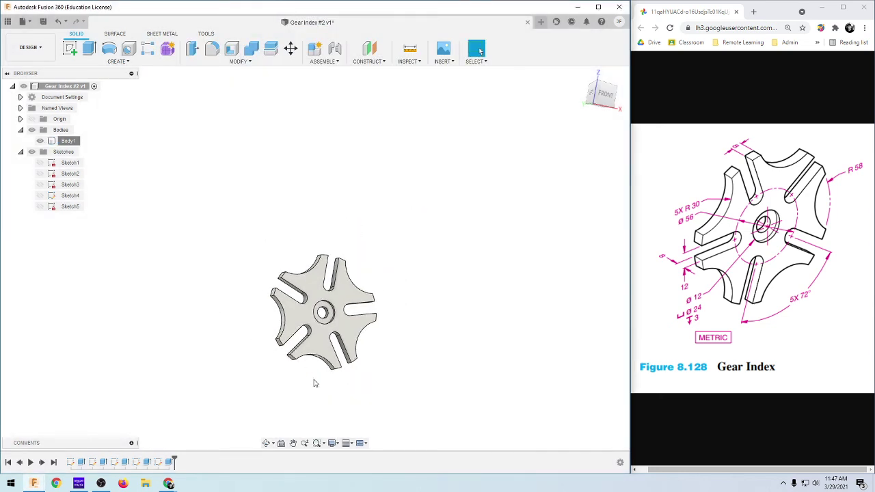
scroll(352, 368, up, 3)
scroll(352, 368, down, 5)
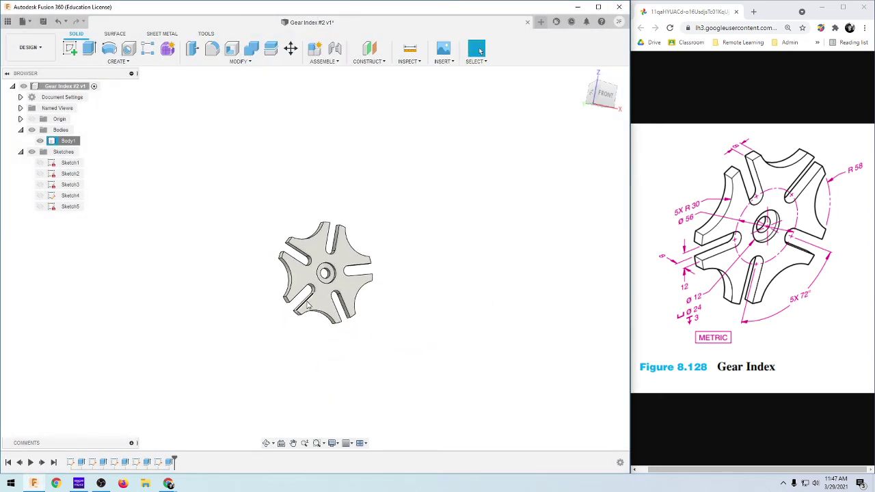
shift+middle_drag(430, 222, 395, 222)
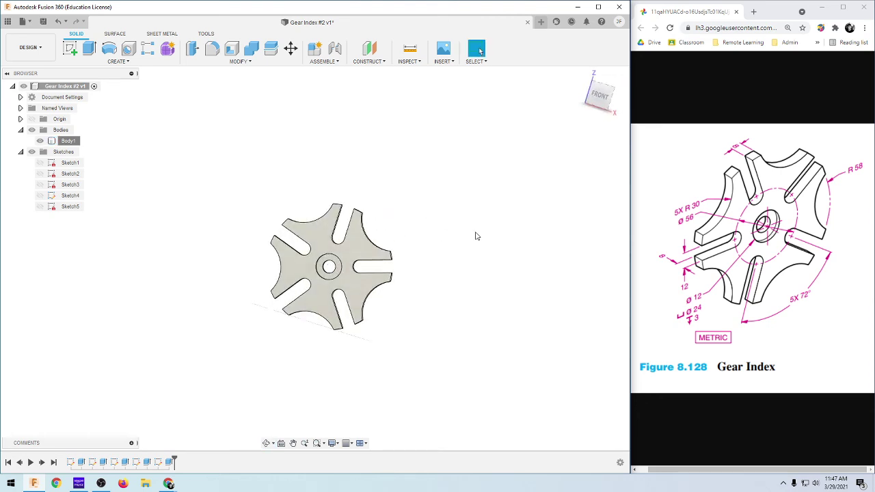